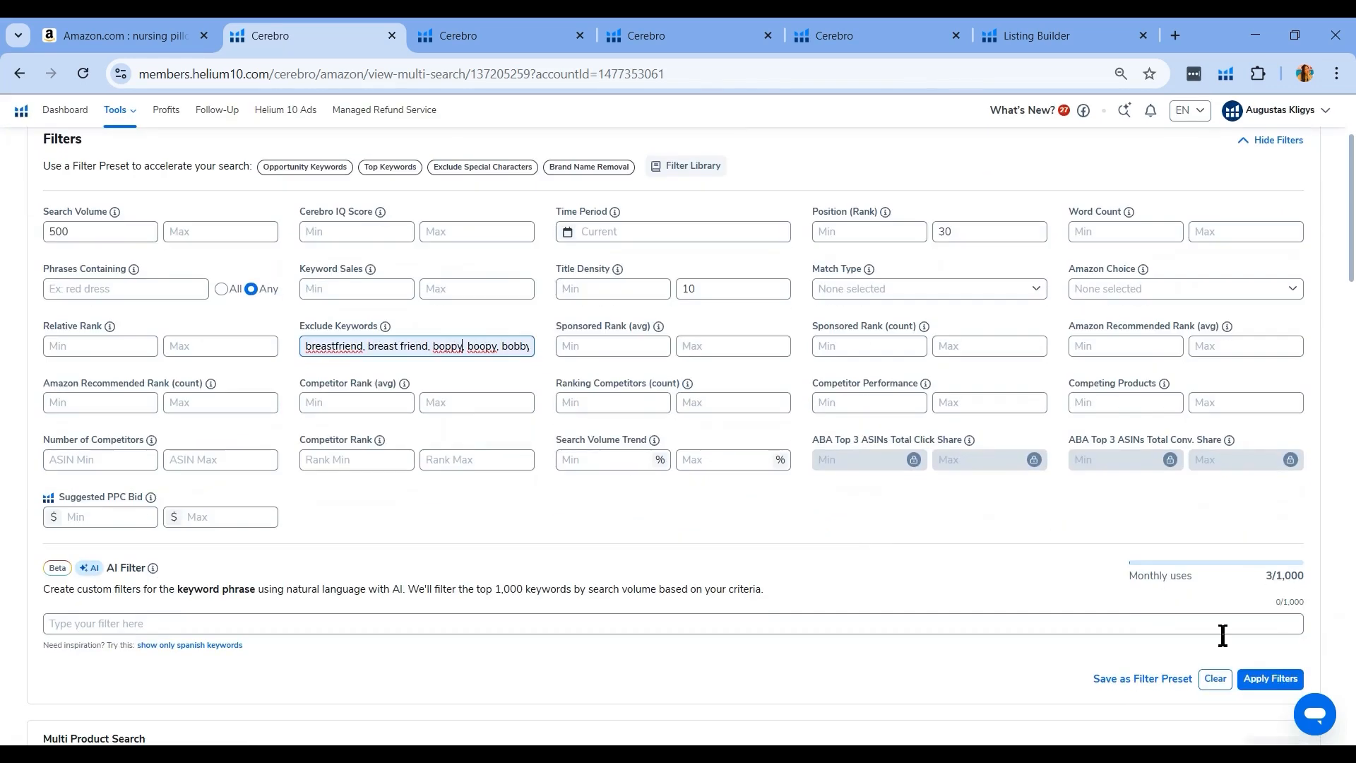
# Apply the entered keyword filters and sort the filtered keywords by search volume, highest first
pyautogui.scroll(-4, 1075, 643)
pyautogui.click(1270, 396)
pyautogui.scroll(-5, 968, 431)
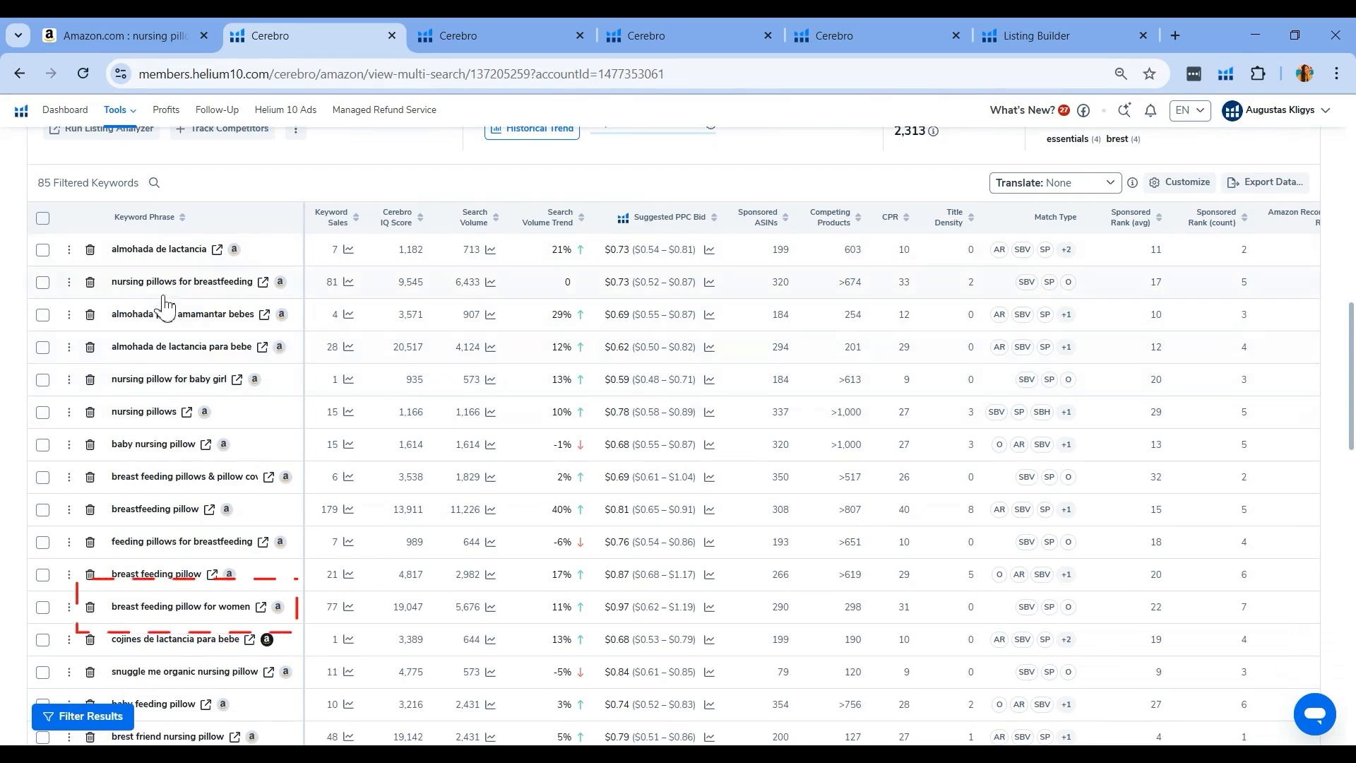
pyautogui.click(475, 219)
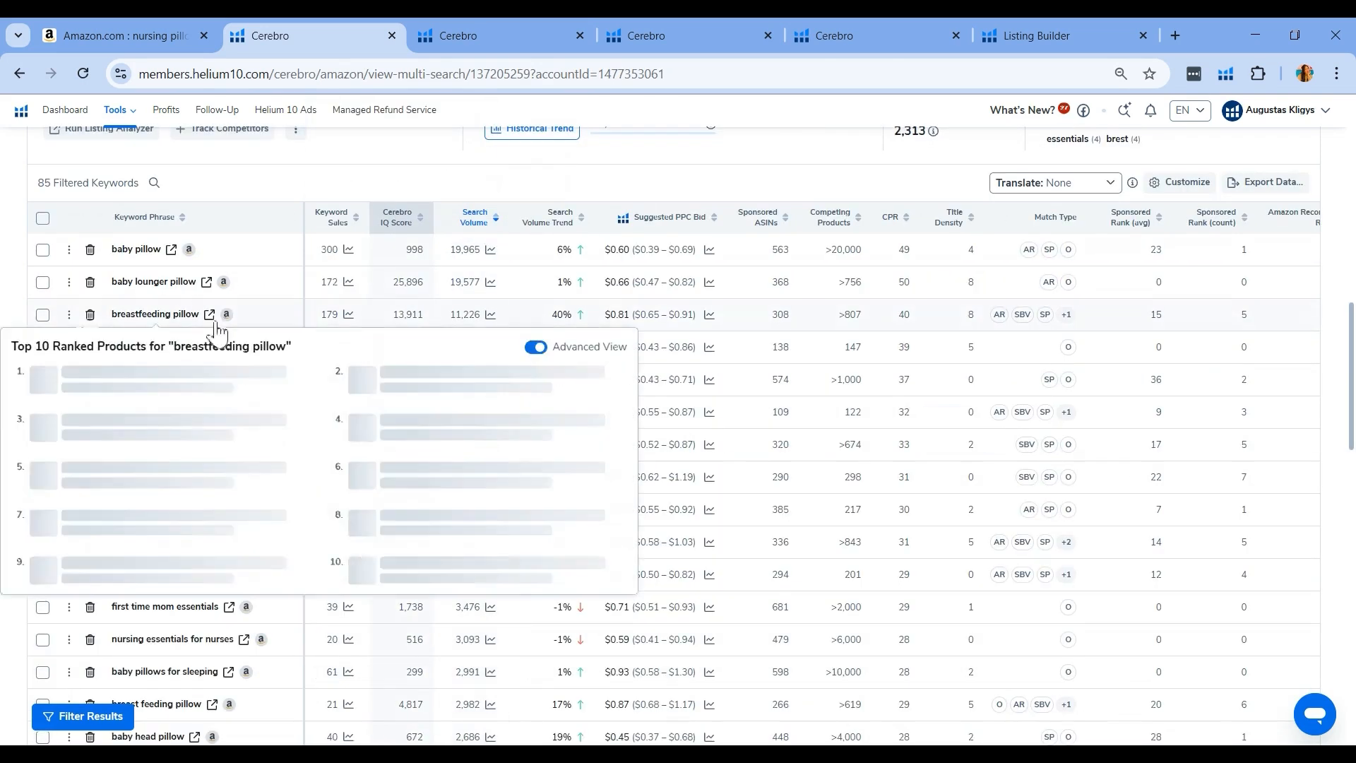
# Select the keywords "breastfeeding pillow", "feeding pillow" and "breast feeding pillow" in the results
pyautogui.click(43, 314)
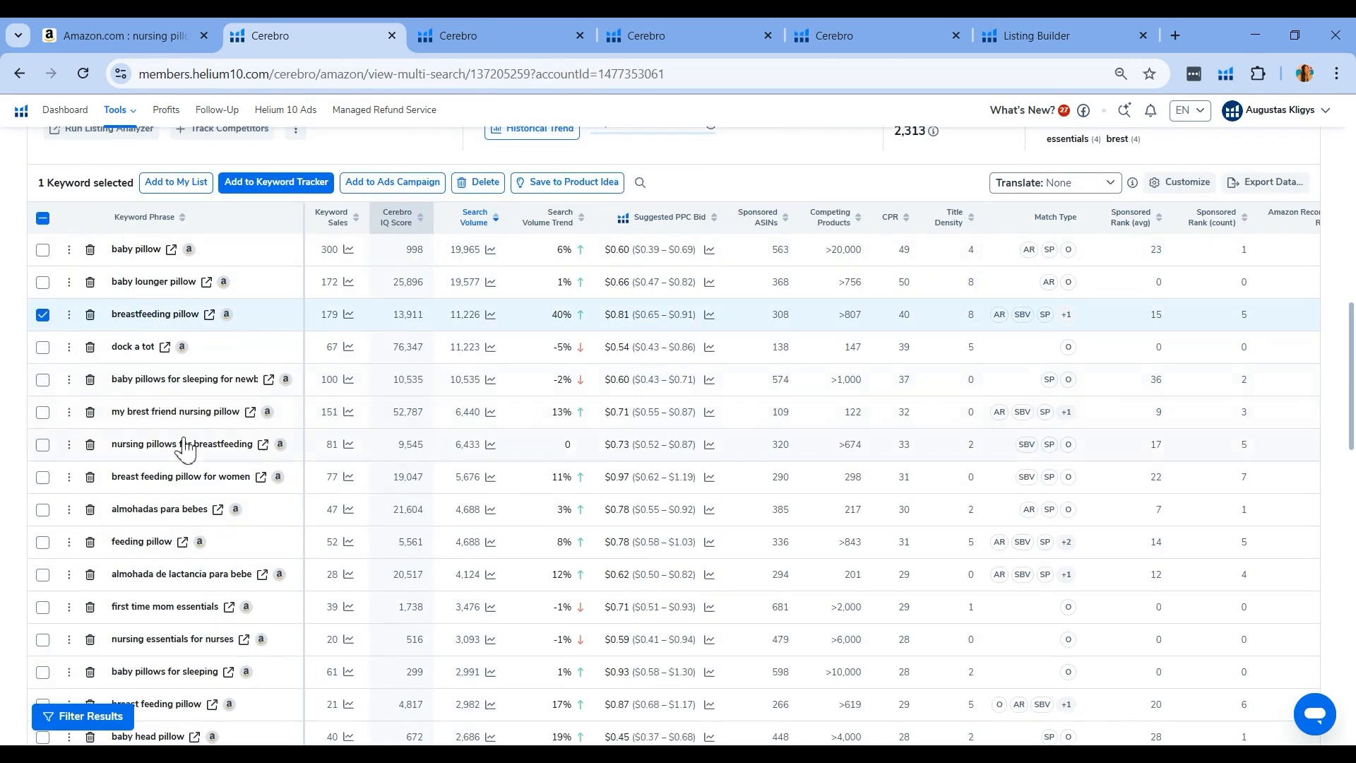
pyautogui.scroll(-3, 106, 431)
pyautogui.click(43, 402)
pyautogui.scroll(-1, 198, 463)
pyautogui.click(43, 416)
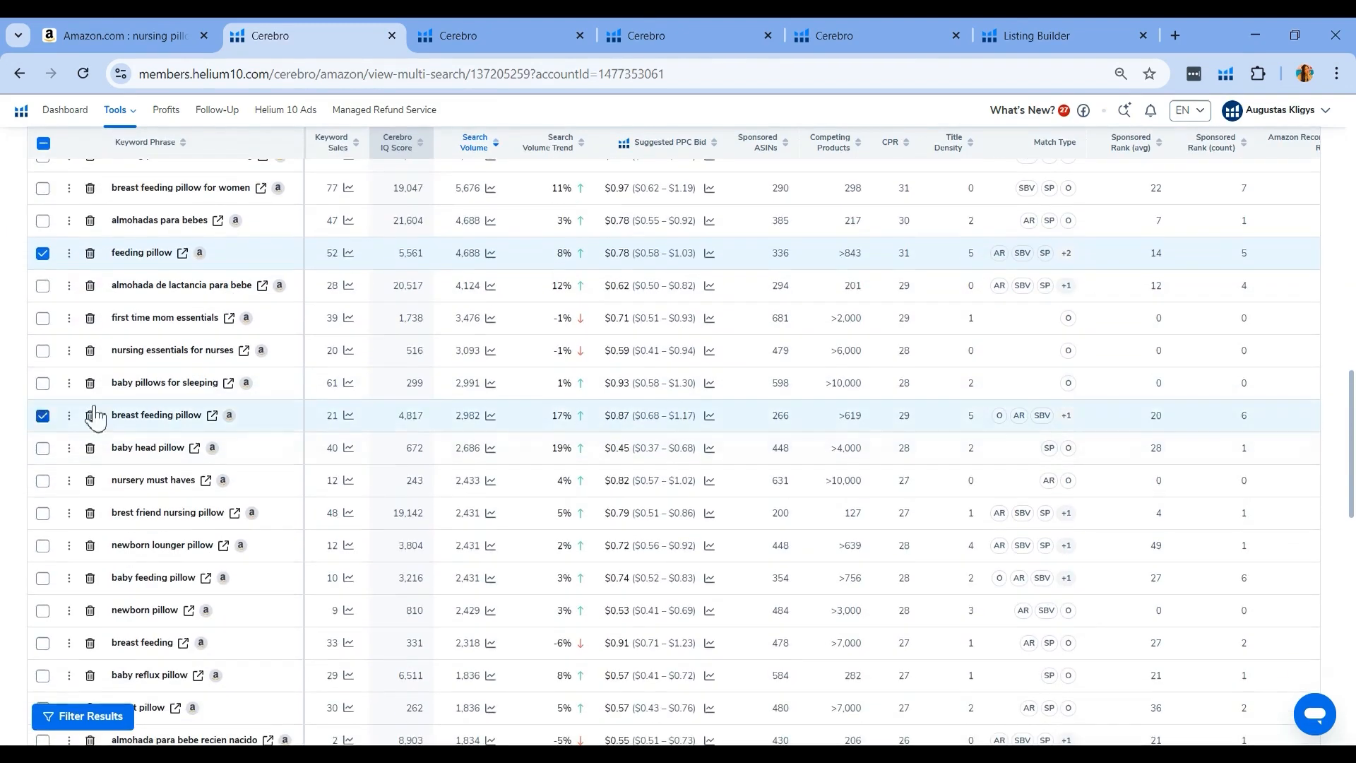
# Add "baby feeding pillow" and "baby reflux pillow" to the selection and look through the remaining keywords
pyautogui.scroll(-1, 96, 416)
pyautogui.click(42, 510)
pyautogui.scroll(-2, 40, 494)
pyautogui.click(43, 455)
pyautogui.scroll(-2, 56, 494)
pyautogui.moveTo(118, 575)
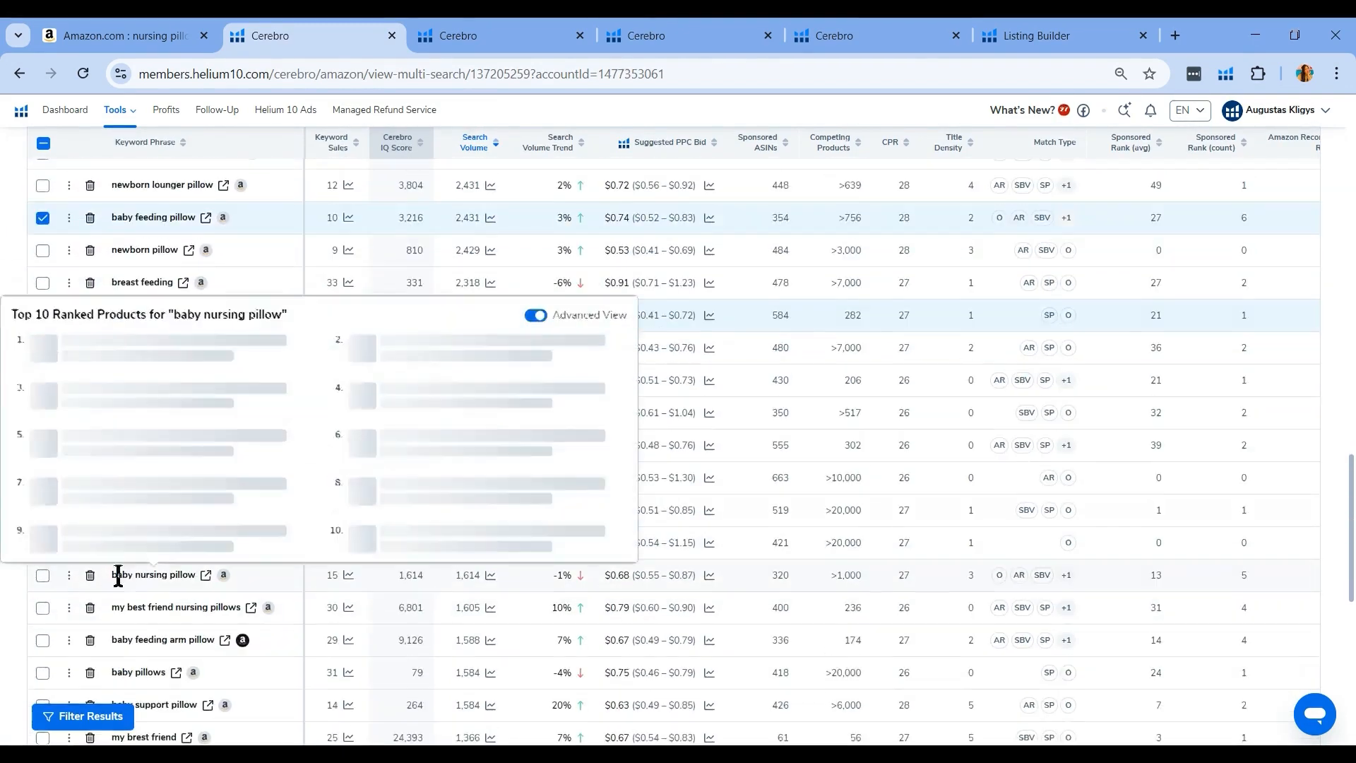
pyautogui.scroll(-5, 218, 629)
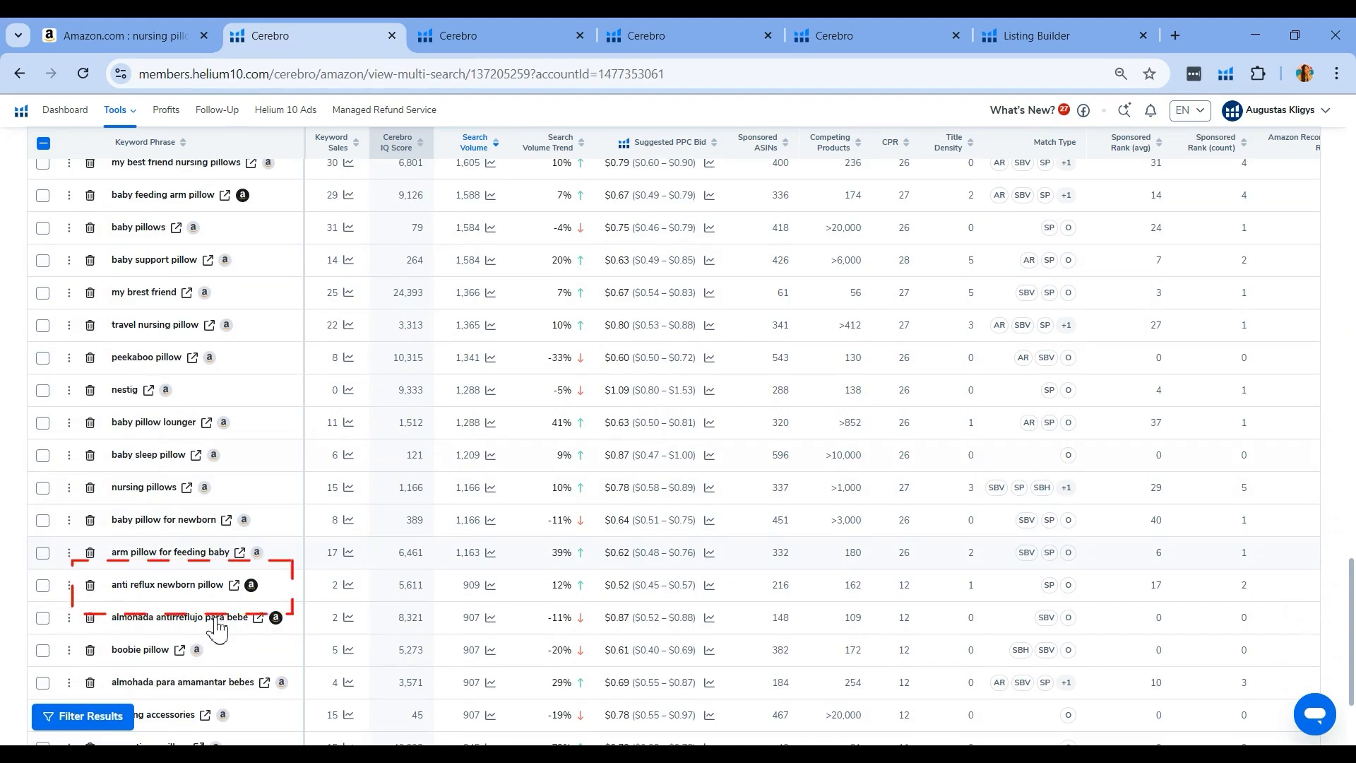
pyautogui.moveTo(215, 618)
pyautogui.scroll(-1, 215, 620)
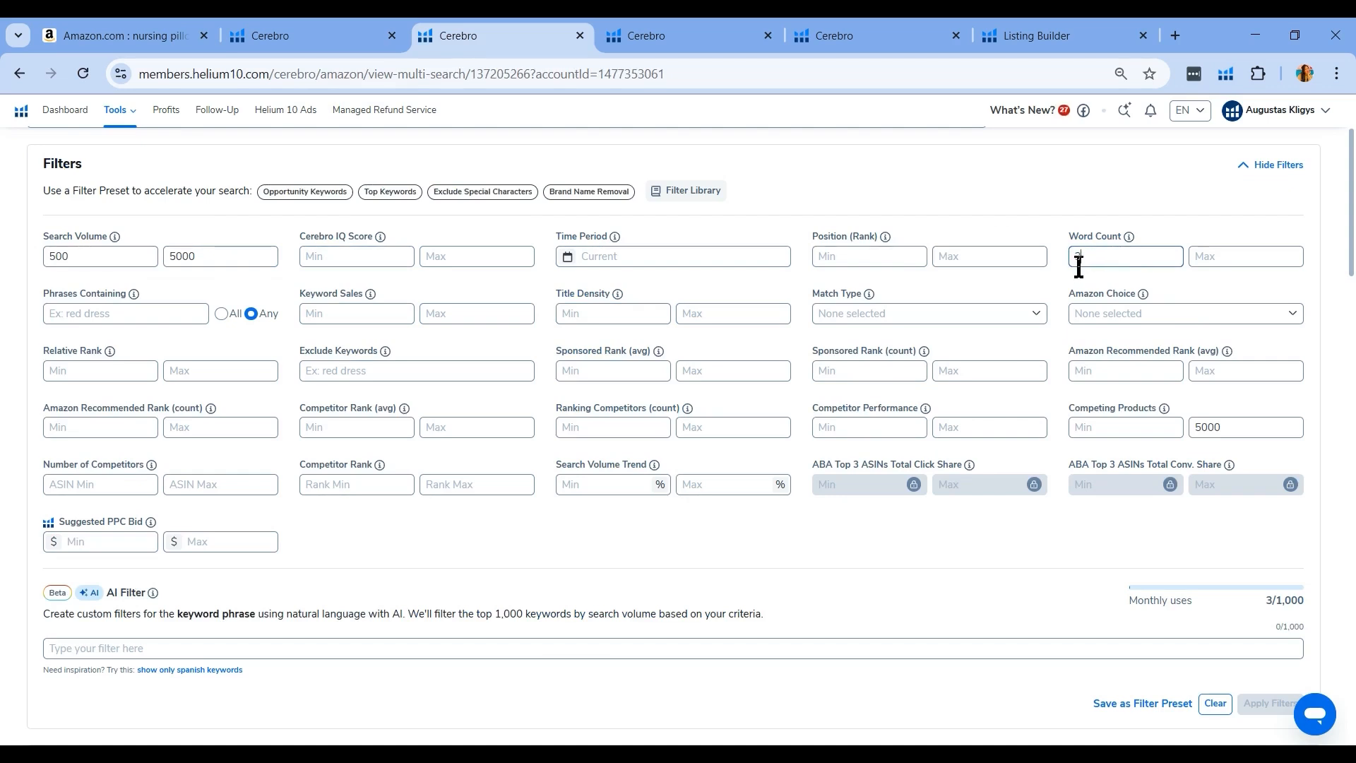
# Filter the keywords by search volume 500–5000, minimum word count 3 and the saved exclusion list starting "breastfriend, breast friend"
pyautogui.click(127, 257)
pyautogui.click(221, 263)
pyautogui.click(407, 373)
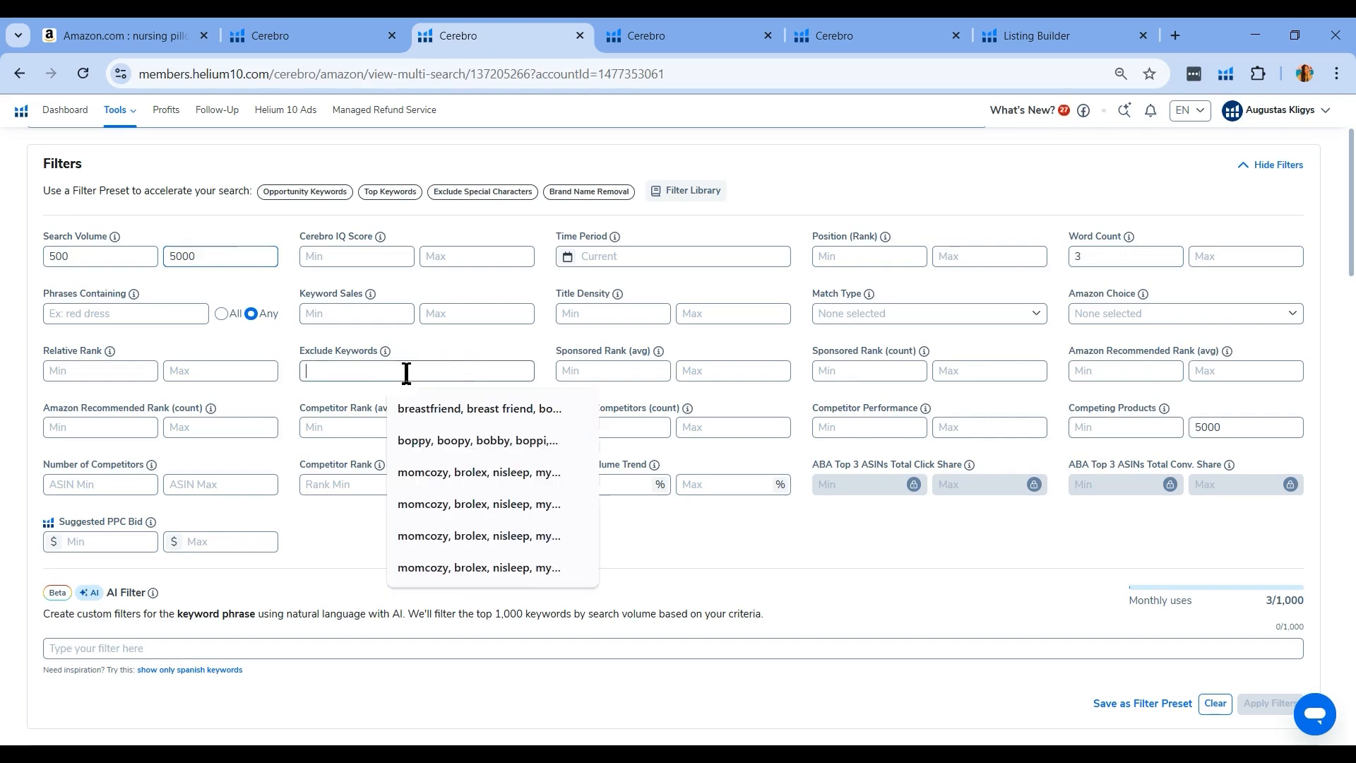
pyautogui.click(437, 412)
pyautogui.scroll(-3, 833, 593)
pyautogui.scroll(2, 827, 614)
pyautogui.click(1261, 657)
# Sort the filtered keywords by search volume, highest first, and select "after birth essentials for mom kit"
pyautogui.scroll(-8, 985, 601)
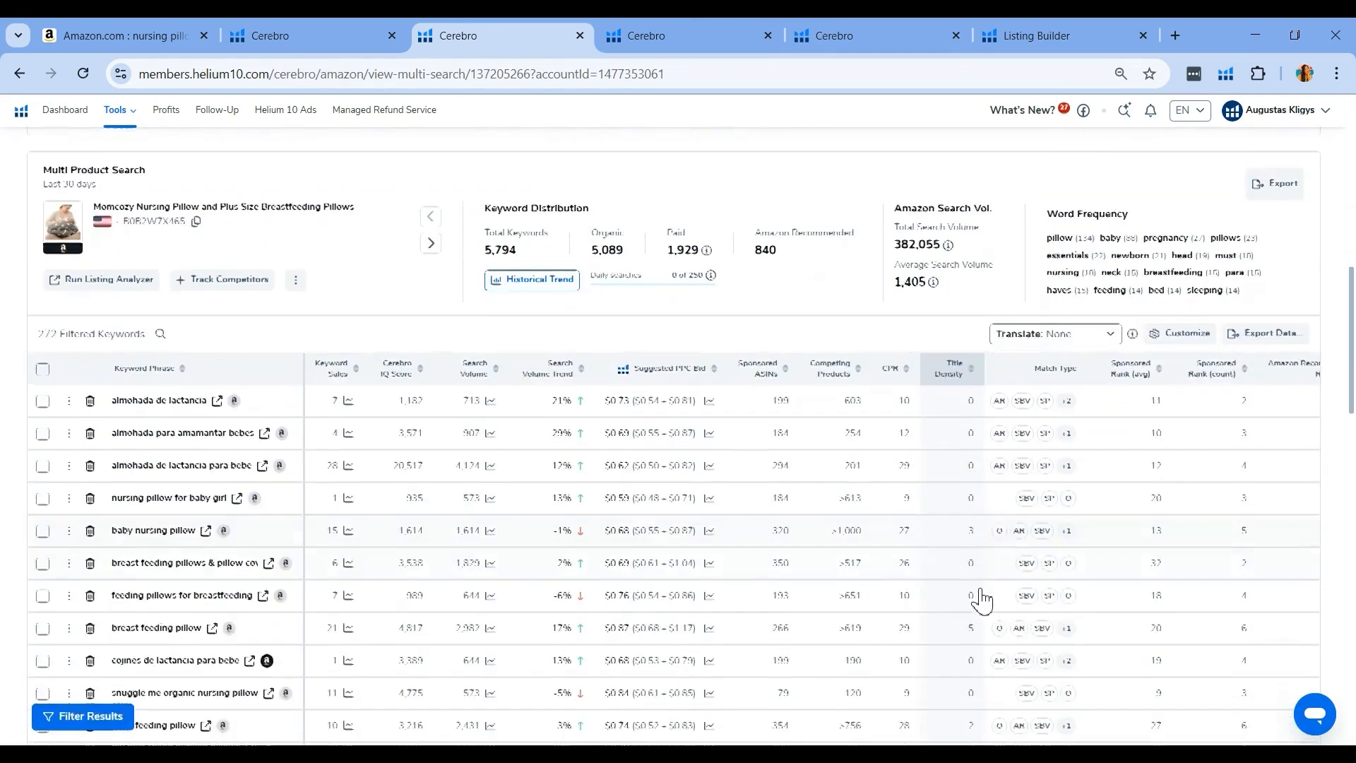
pyautogui.click(476, 316)
pyautogui.scroll(-5, 231, 469)
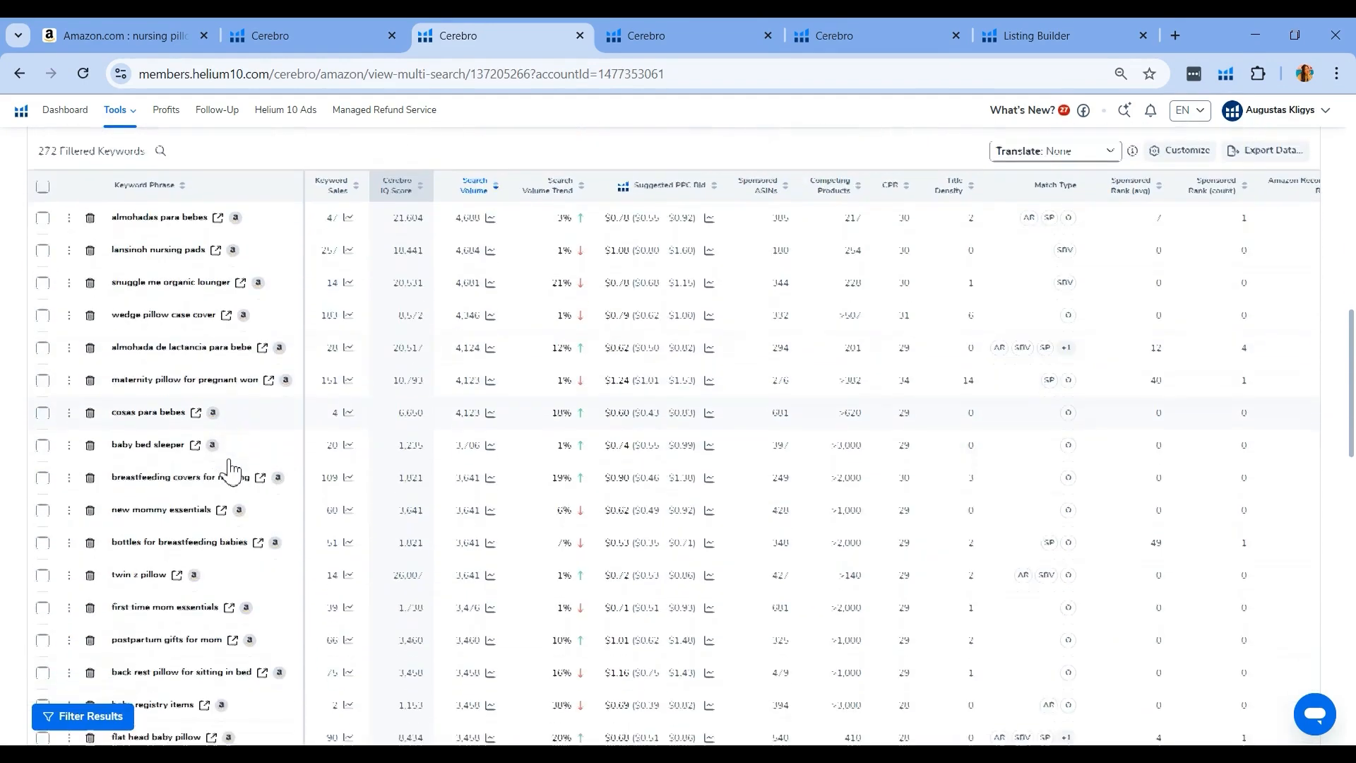
pyautogui.scroll(-4, 231, 470)
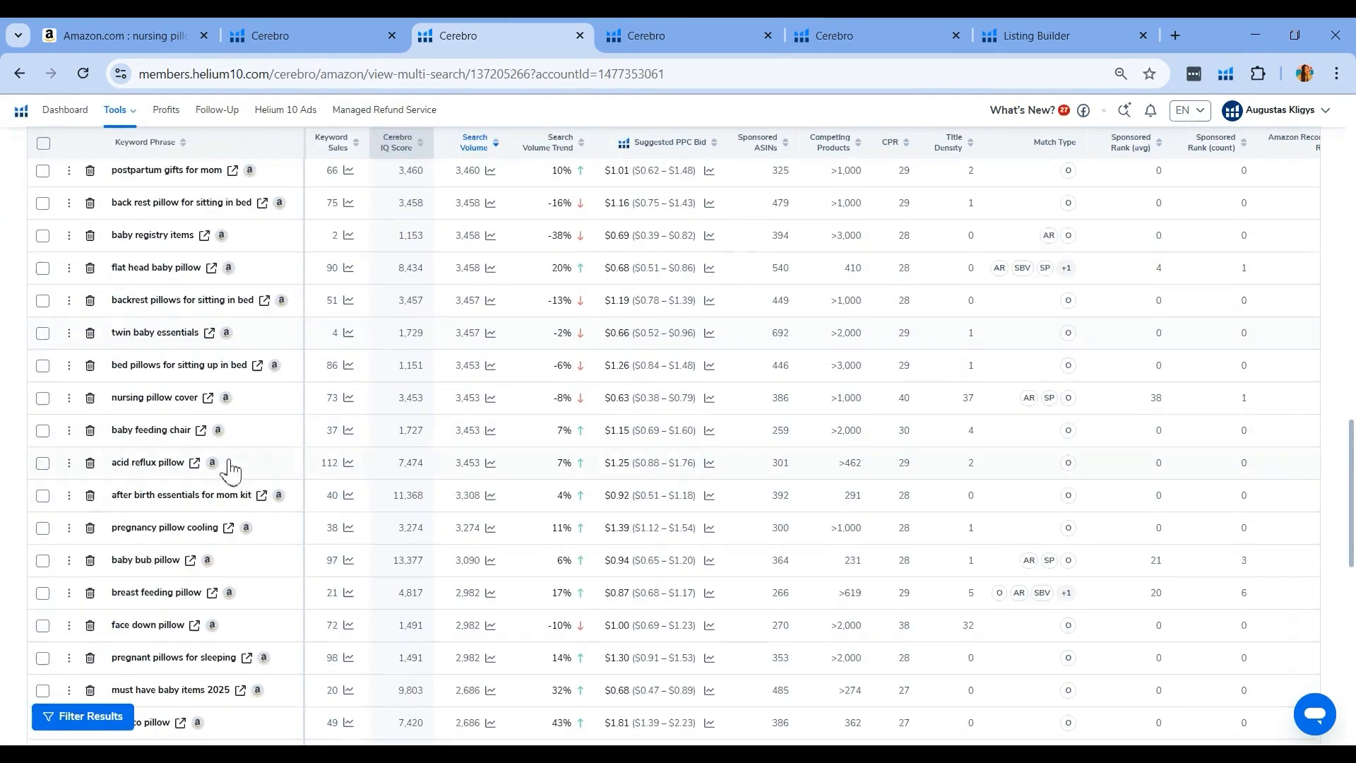
pyautogui.click(42, 496)
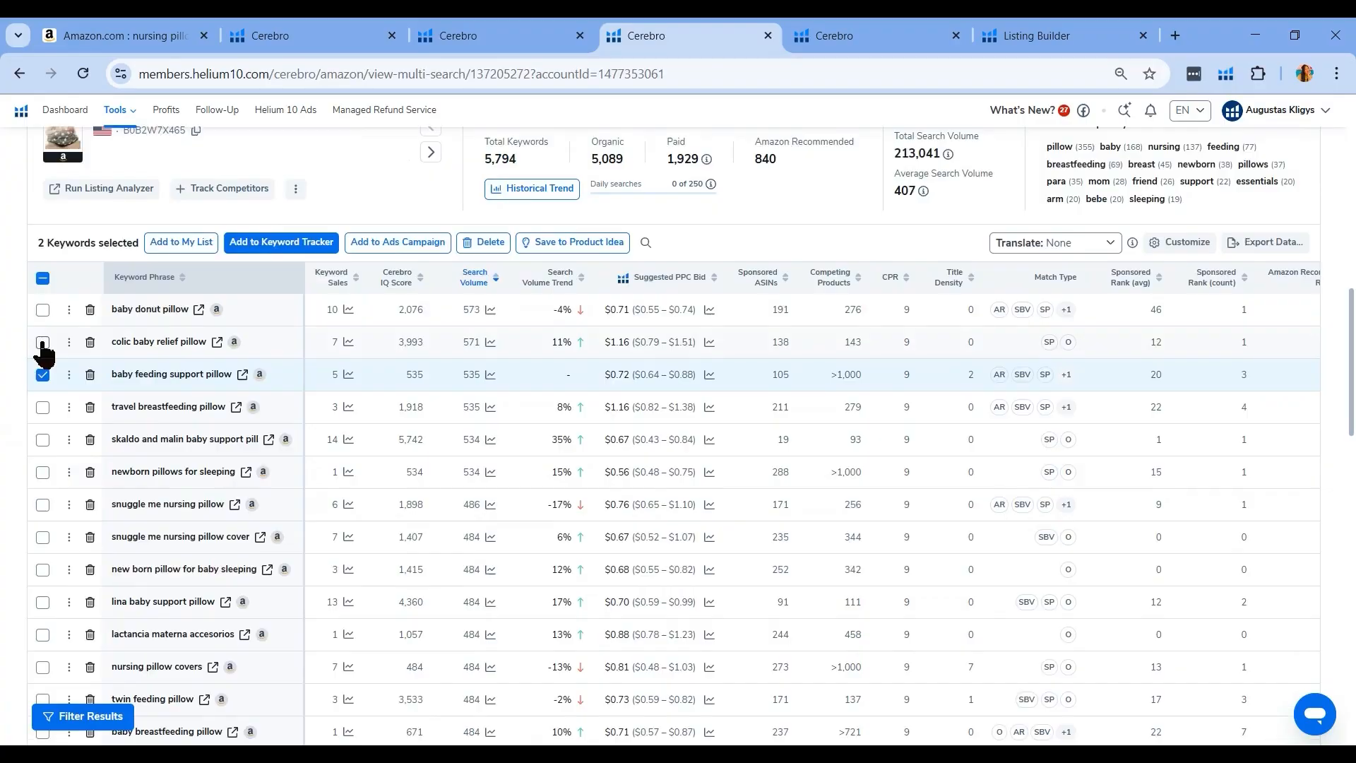
# Select "colic baby relief pillow" in this keyword list and "acid reflux pillow" in the previous Cerebro search
pyautogui.click(42, 343)
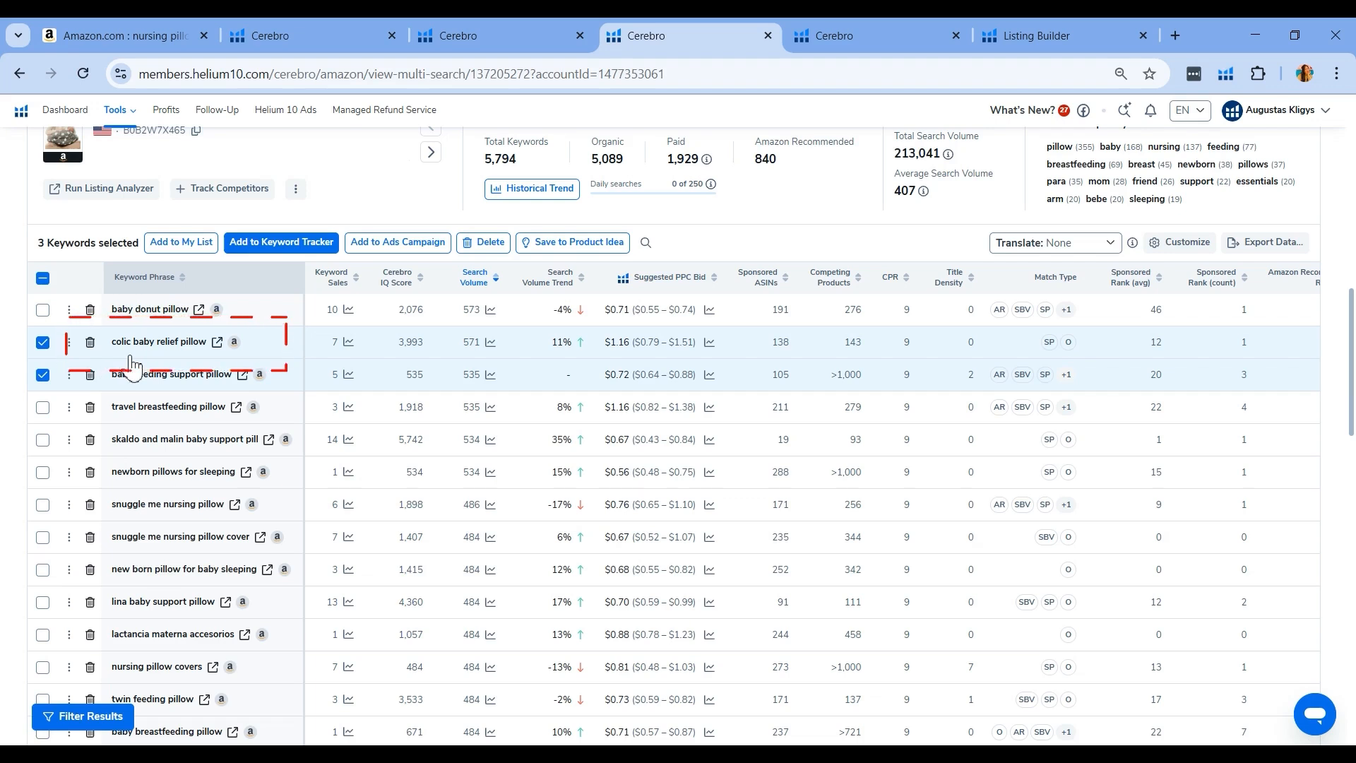
pyautogui.scroll(-1, 208, 443)
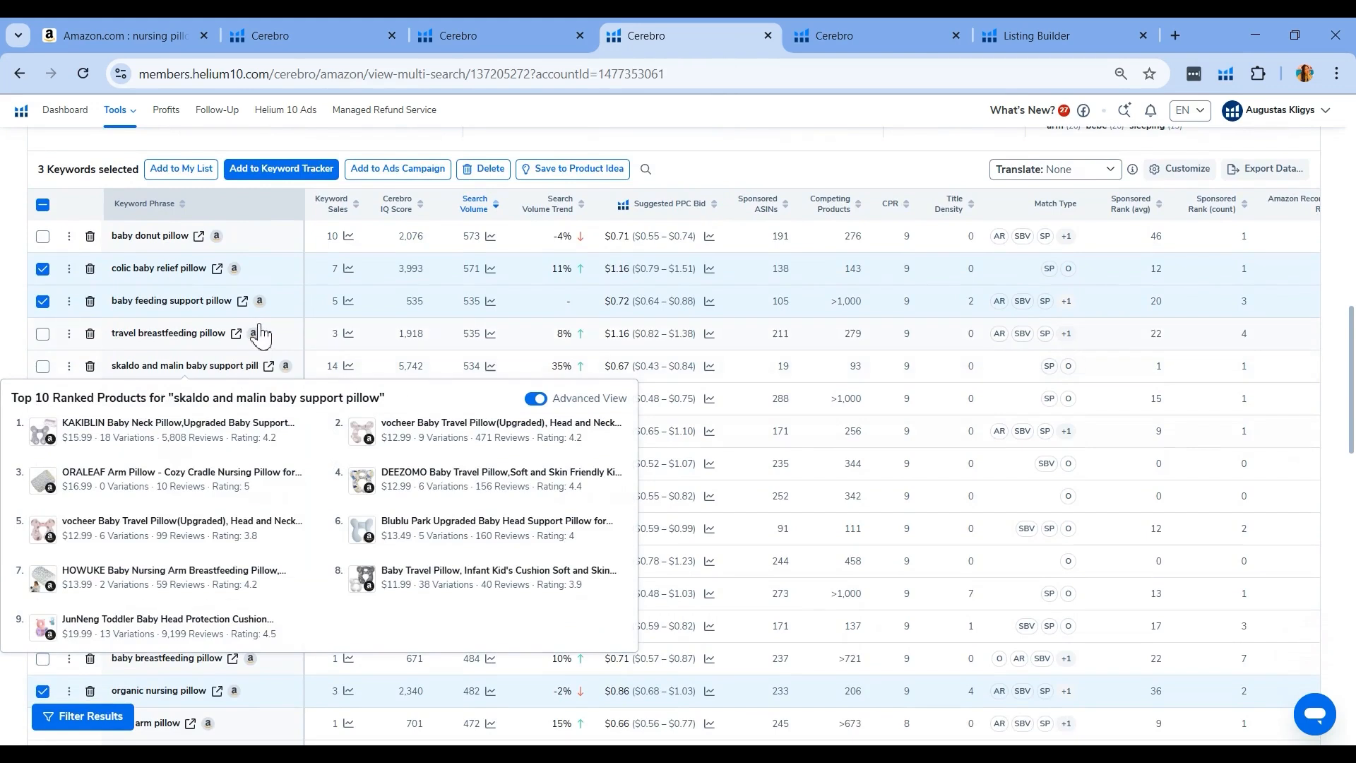
pyautogui.hotkey('ctrl', 'shift', 'Tab')
pyautogui.click(44, 464)
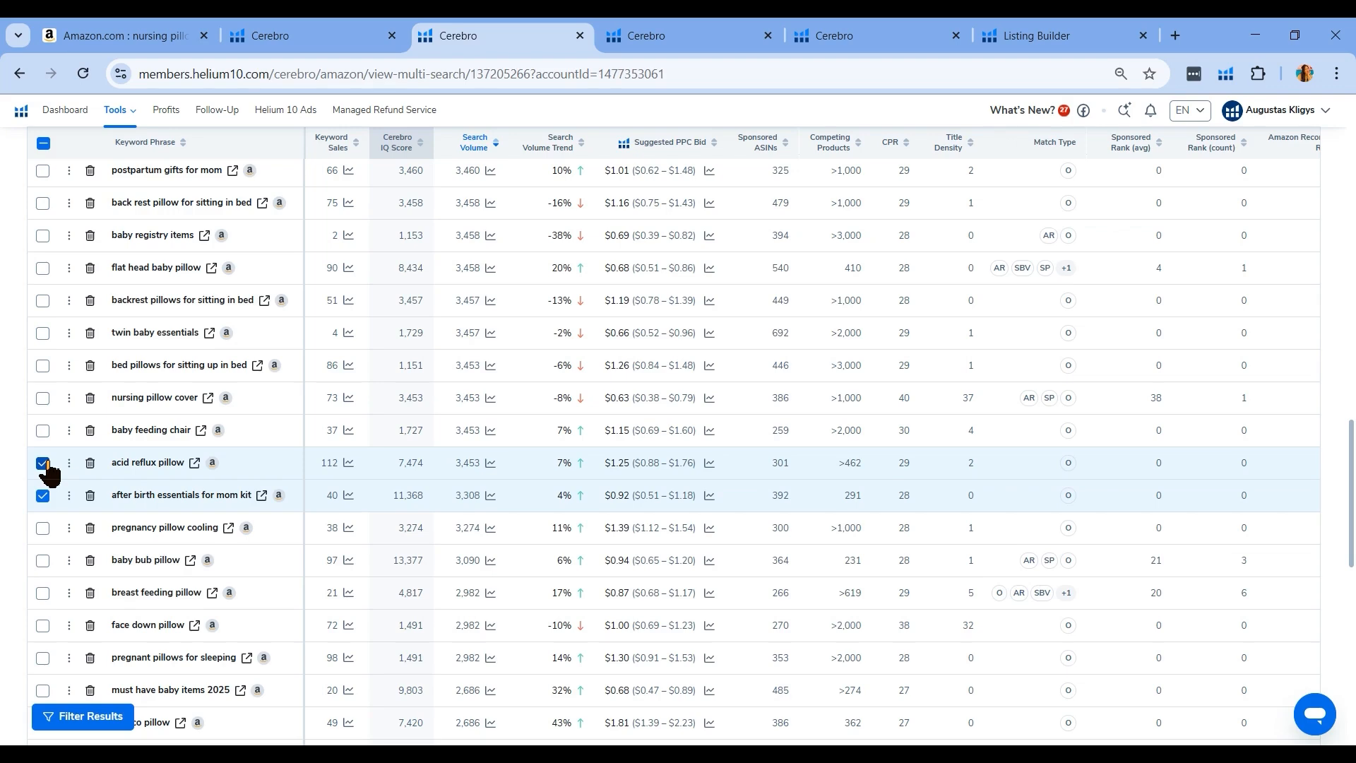
# Look further through the keyword list and select "reflux pillow for baby"
pyautogui.scroll(-1, 195, 540)
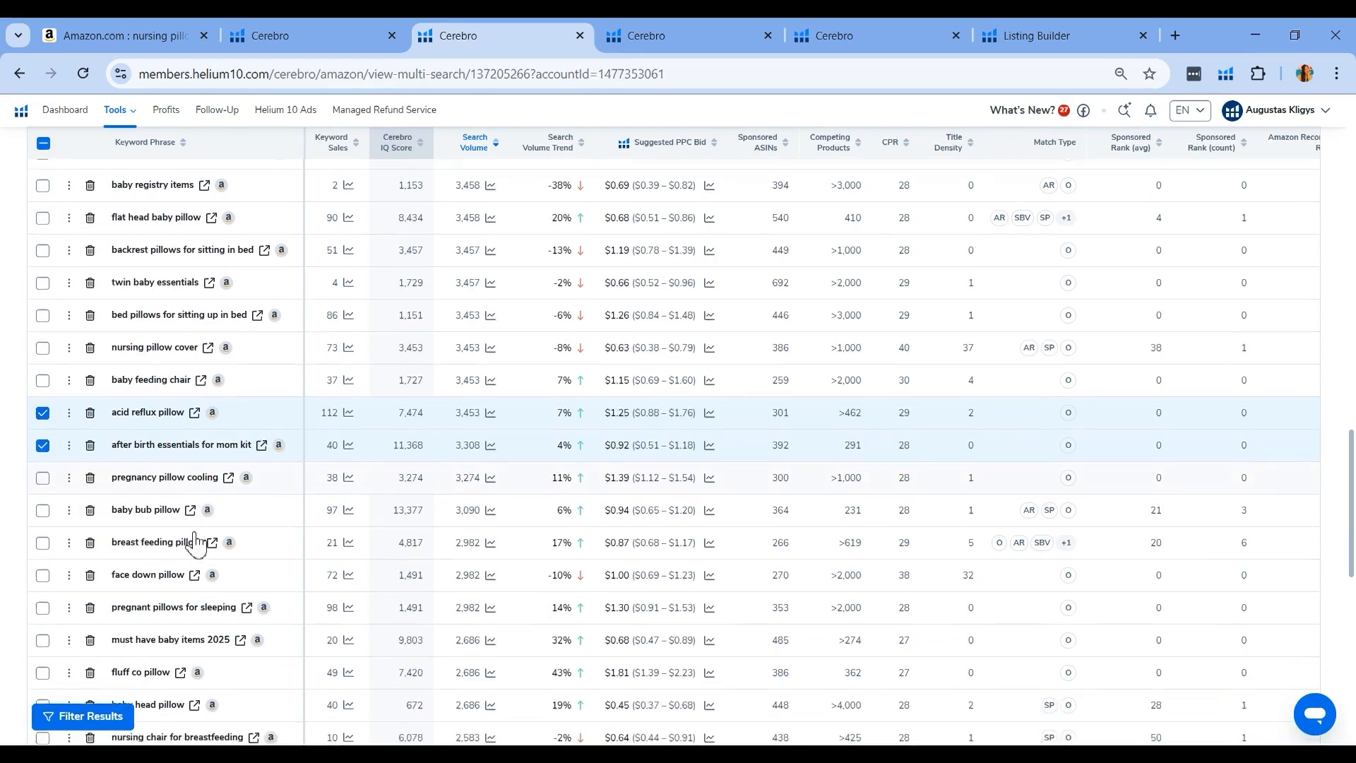
pyautogui.scroll(-5, 195, 540)
pyautogui.moveTo(195, 535)
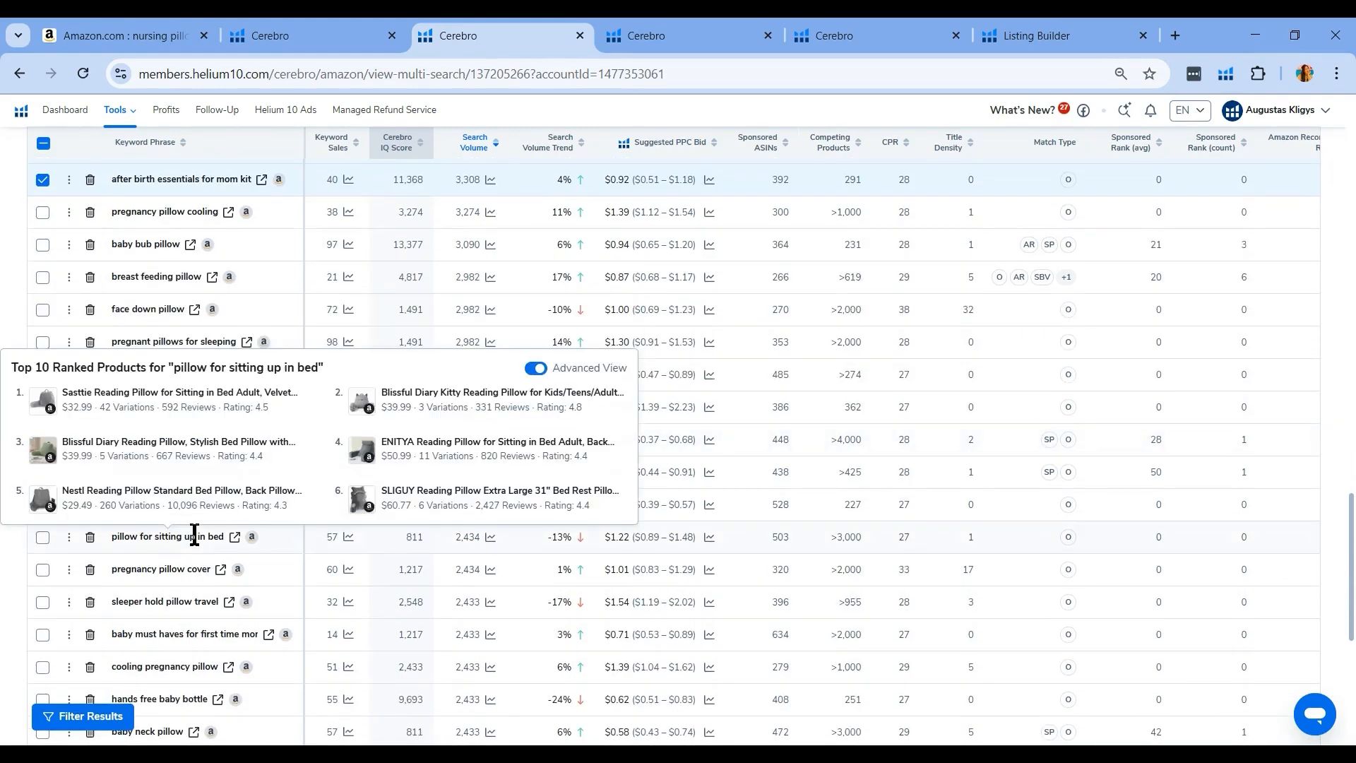
pyautogui.scroll(2, 237, 469)
pyautogui.scroll(-10, 212, 273)
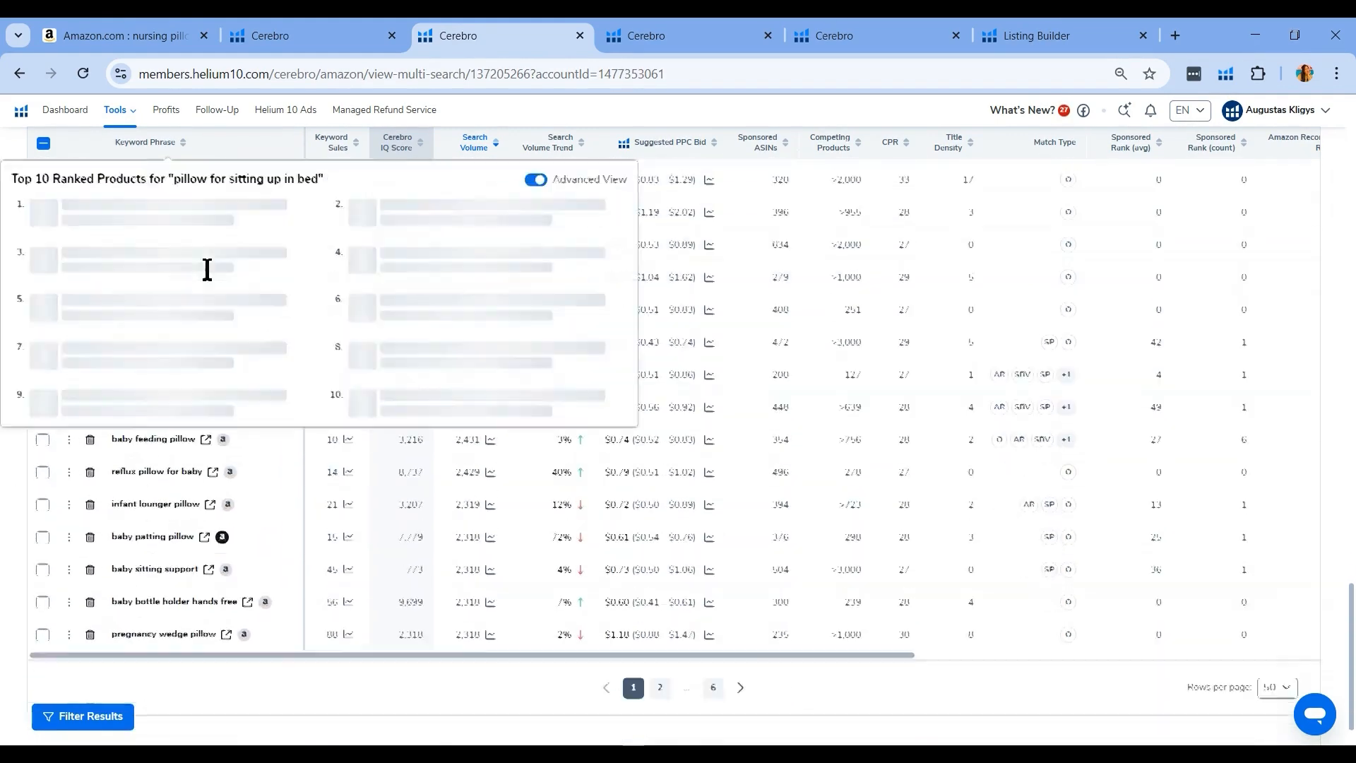
pyautogui.click(42, 471)
pyautogui.scroll(-1, 182, 520)
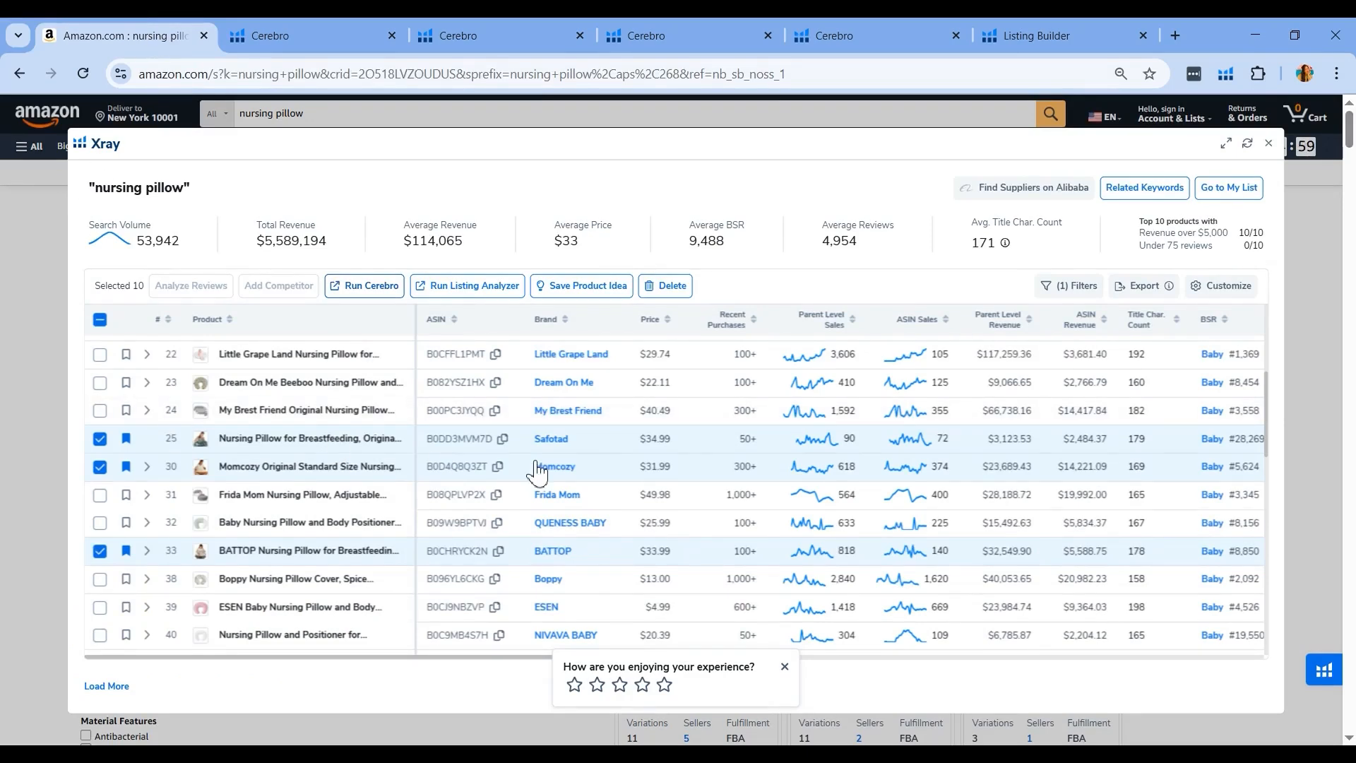
# Check the revenue, ratings and reviews of the selected nursing pillow competitors in Xray and run Cerebro on them
pyautogui.hscroll(3, 964, 455)
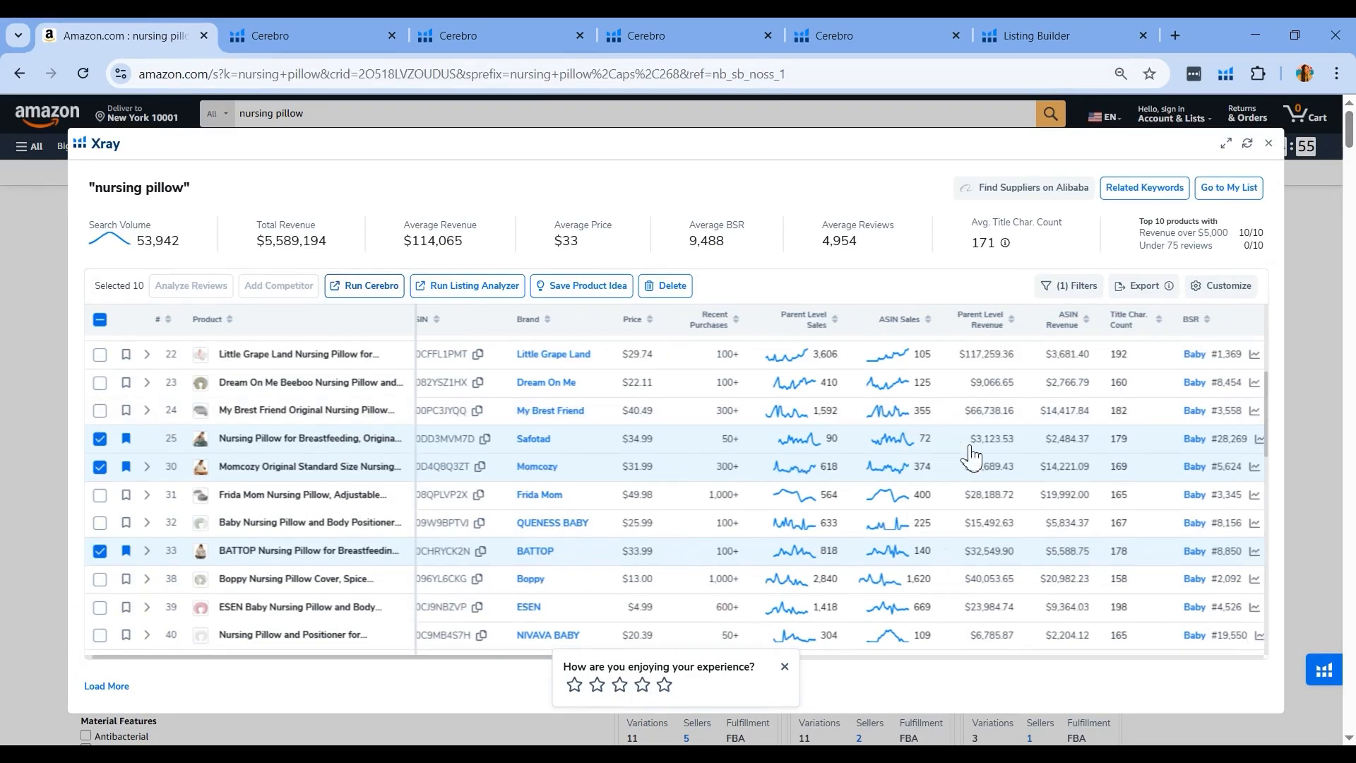
pyautogui.hscroll(3, 970, 456)
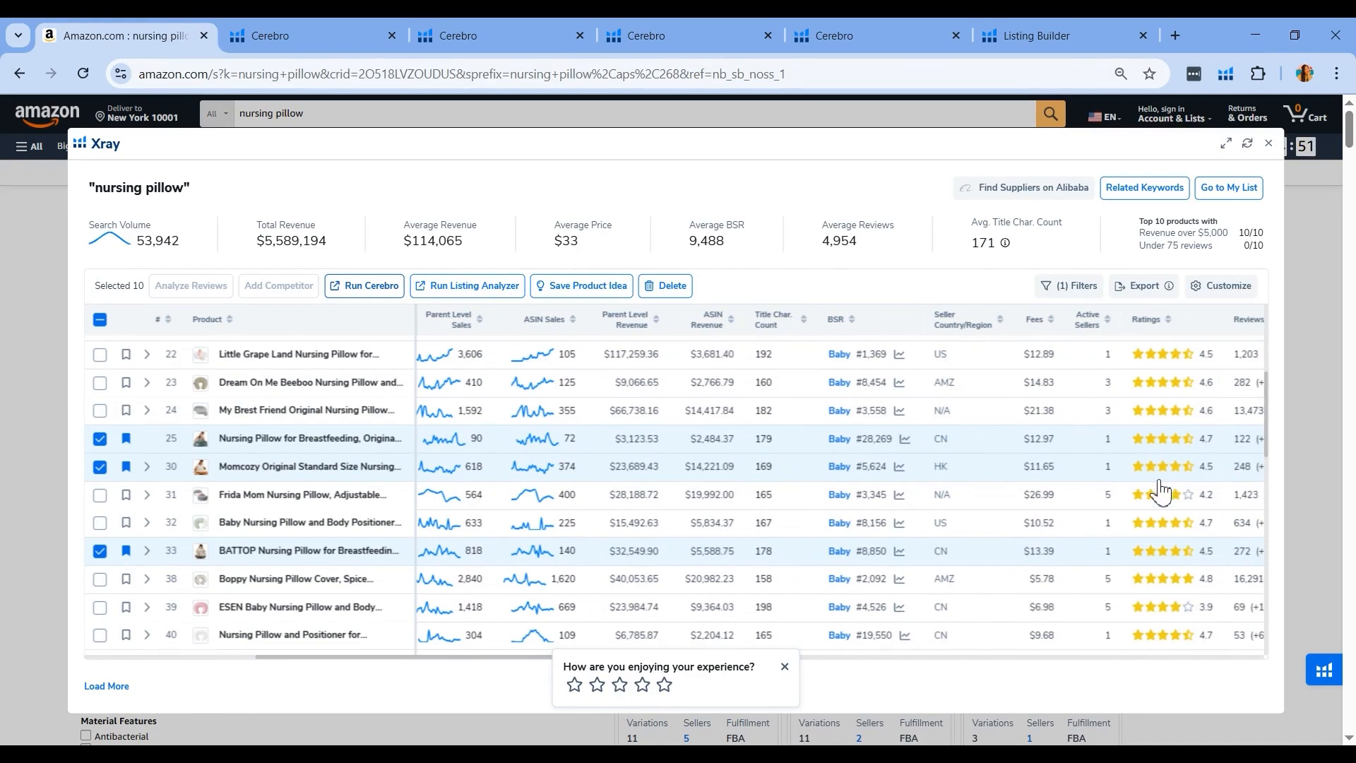
pyautogui.scroll(-4, 1157, 560)
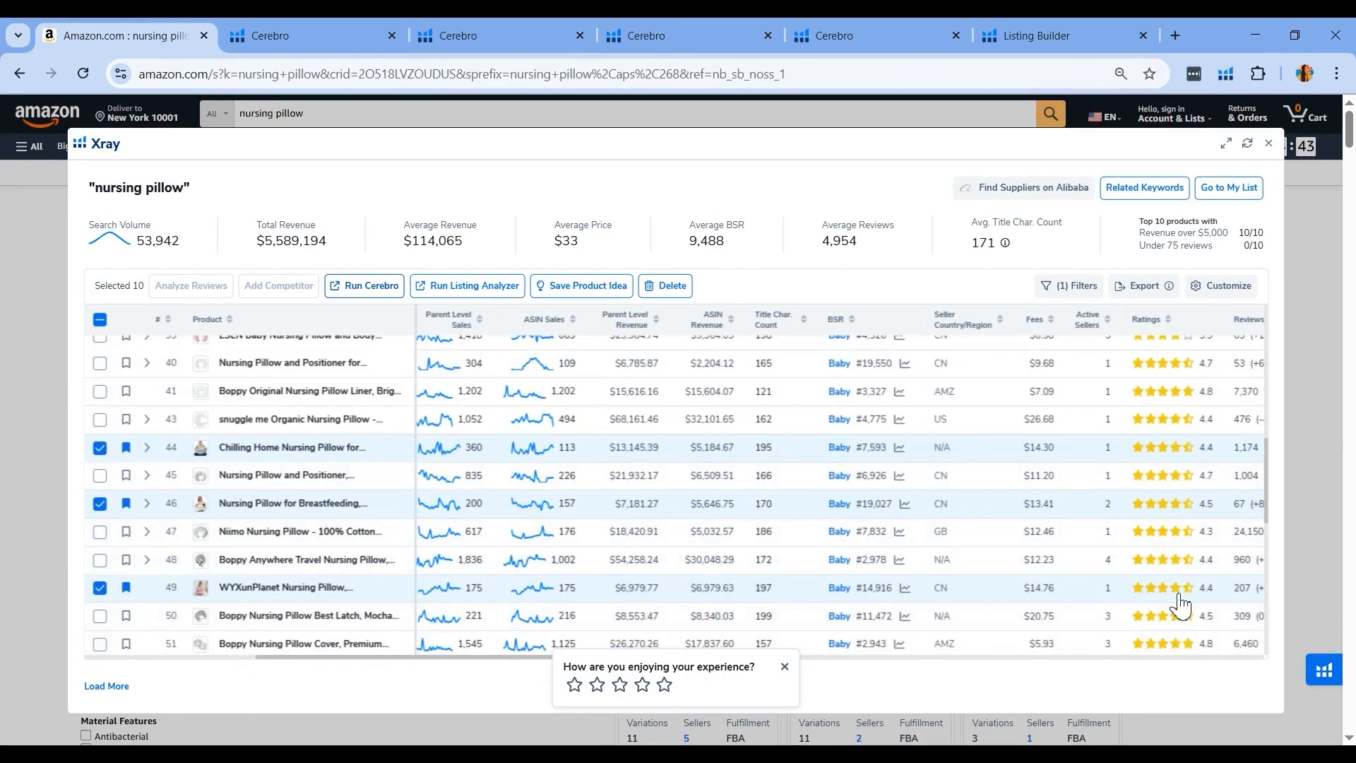
pyautogui.scroll(-2, 1179, 604)
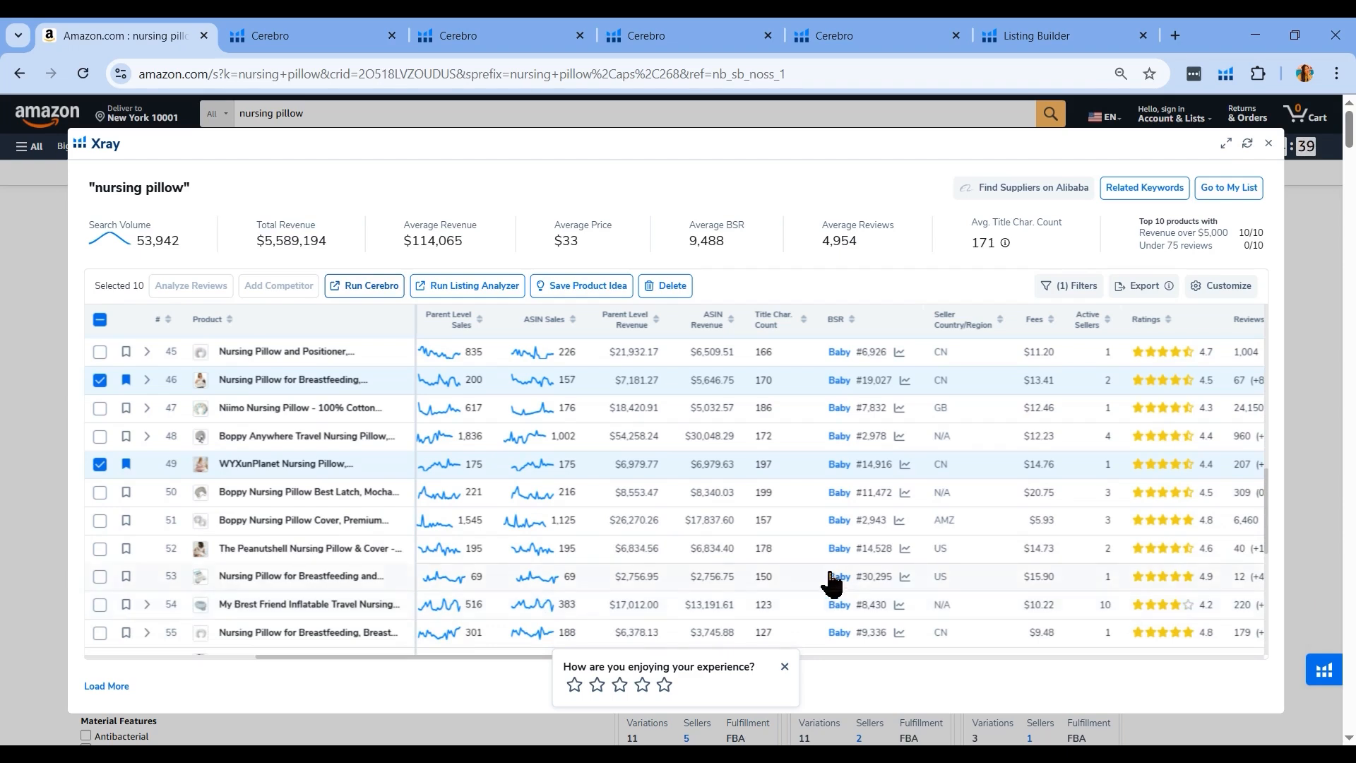
pyautogui.click(389, 288)
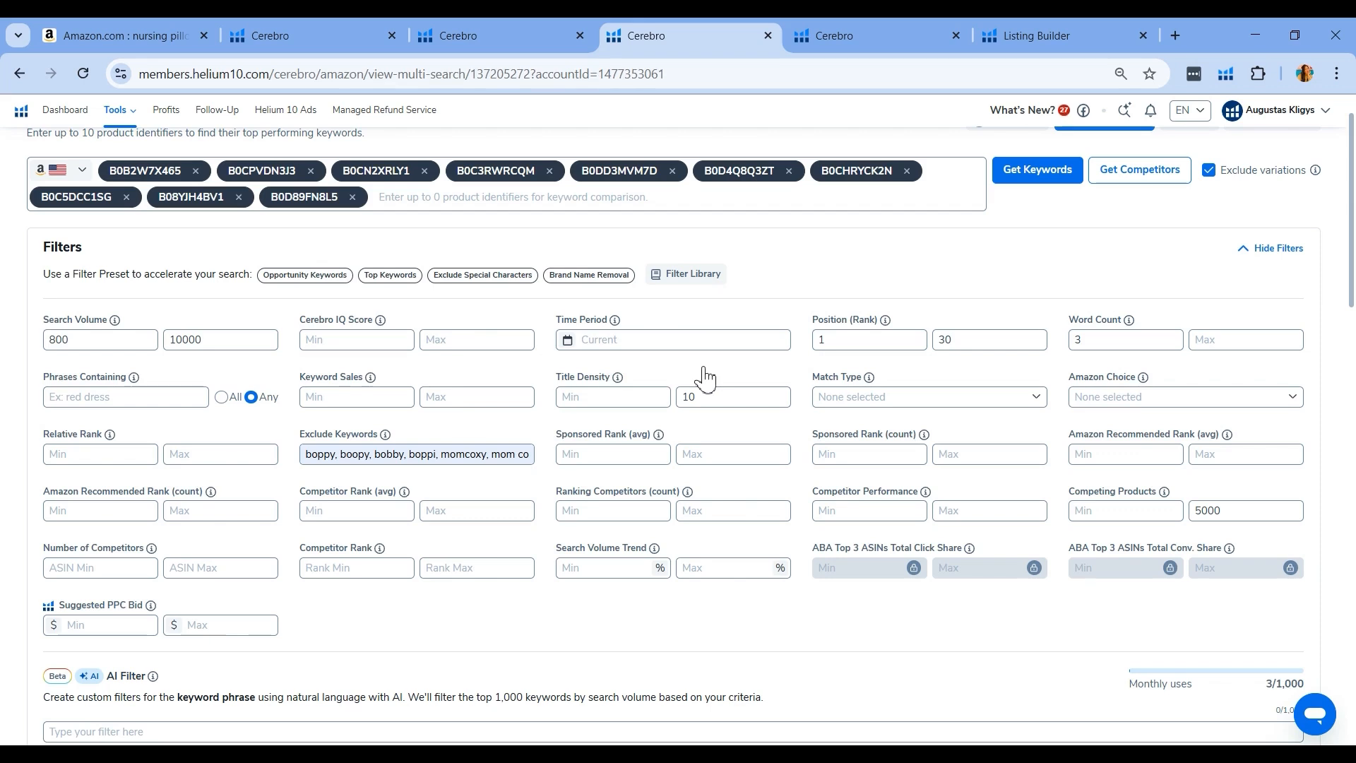
# Examine the position, title density, competing products and word count filter values
pyautogui.click(864, 338)
pyautogui.click(1001, 344)
pyautogui.click(722, 402)
pyautogui.moveTo(680, 400); pyautogui.dragTo(713, 399)
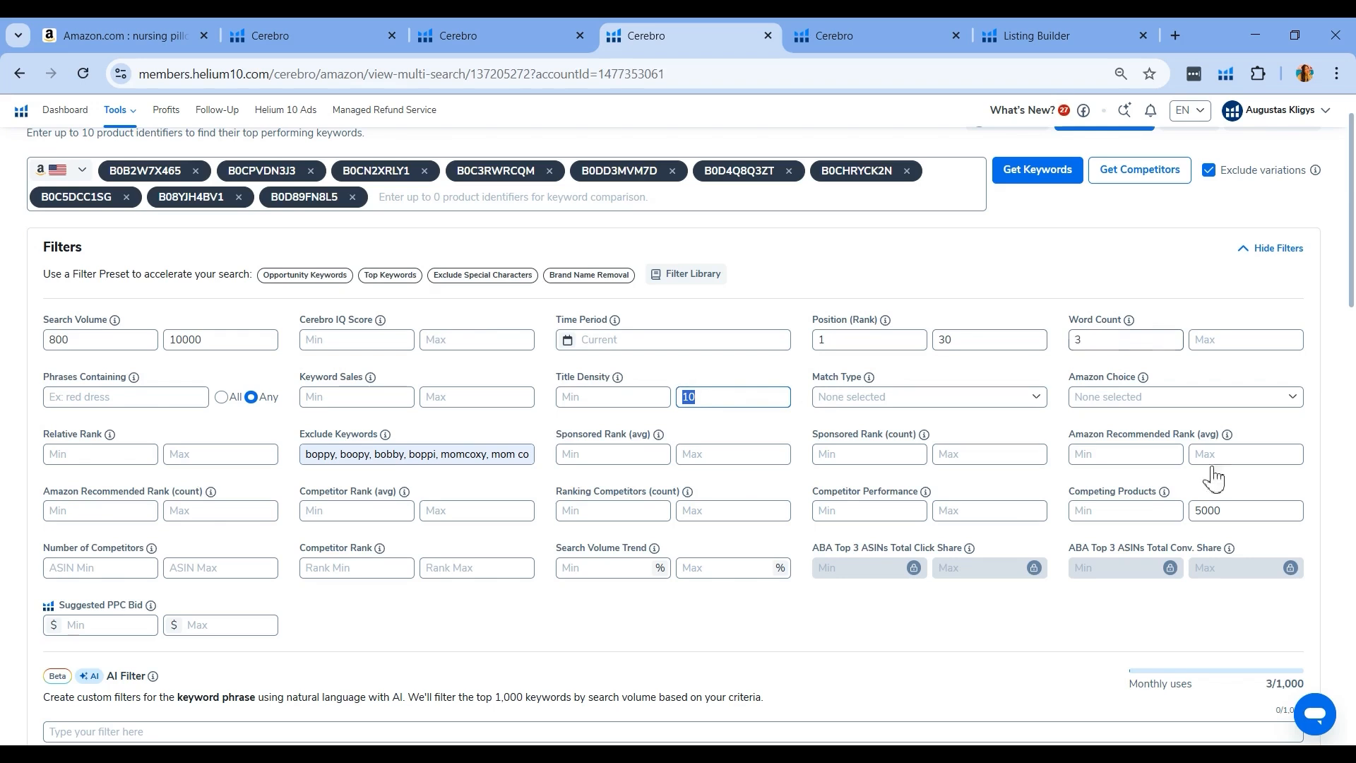
pyautogui.moveTo(1236, 511); pyautogui.dragTo(1179, 510)
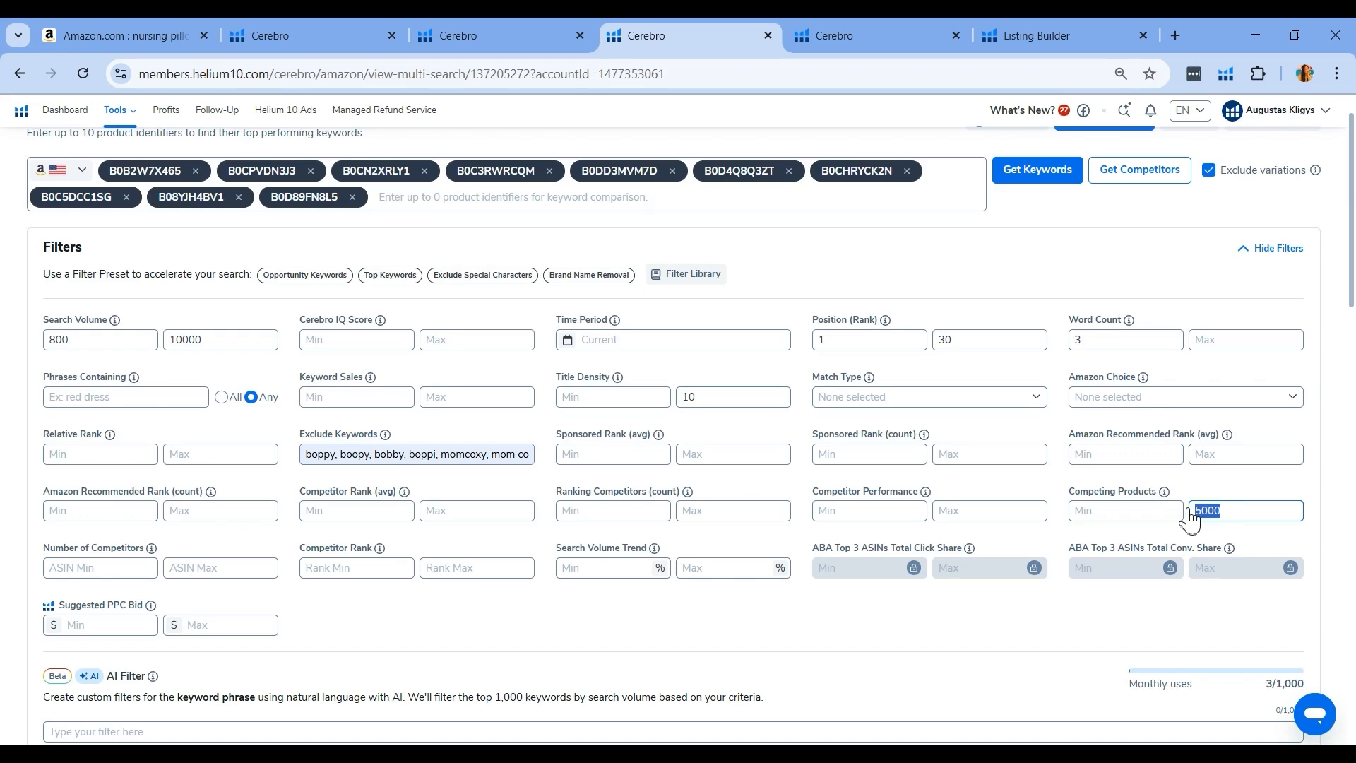
pyautogui.doubleClick(1097, 340)
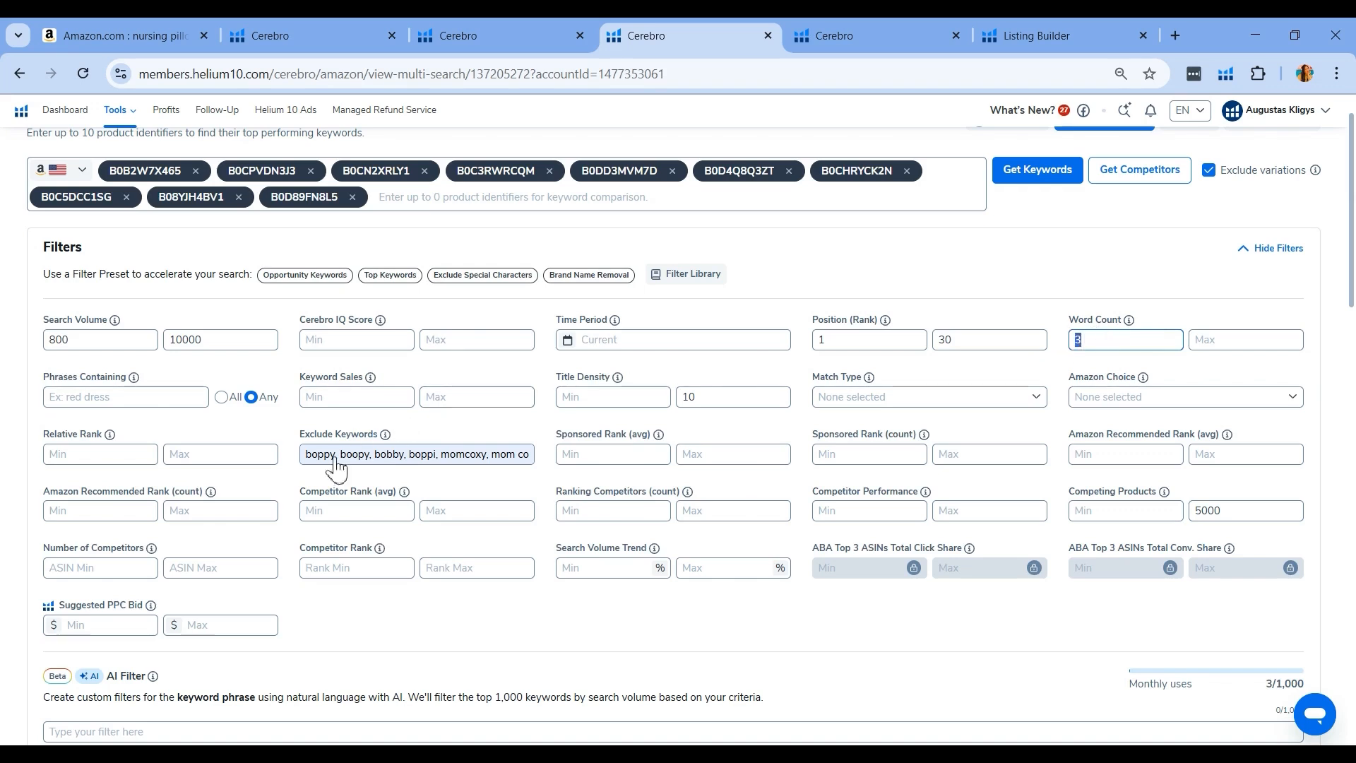
# Read through the whole list of competitor brand names in the excluded keywords filter
pyautogui.click(317, 454)
pyautogui.moveTo(364, 454); pyautogui.dragTo(420, 457)
pyautogui.click(420, 457)
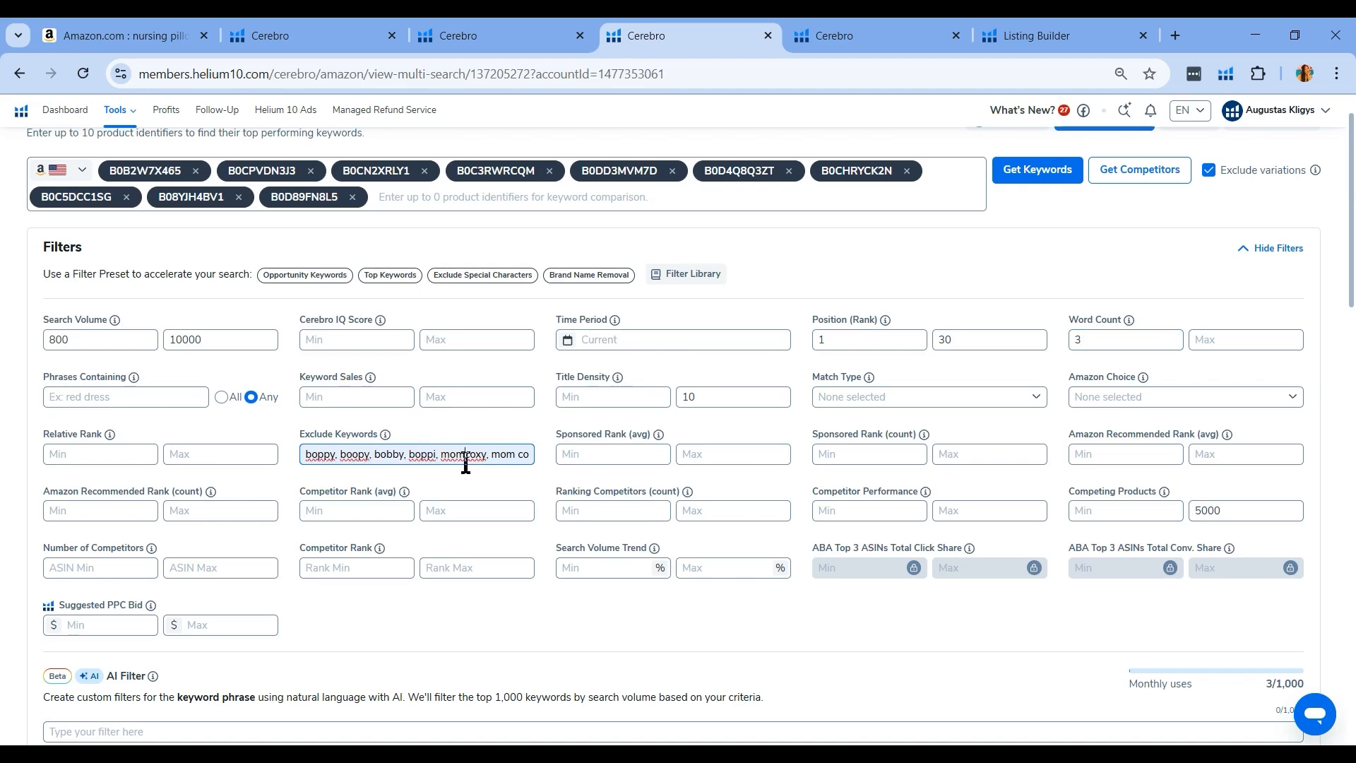
pyautogui.press('Right')
pyautogui.press('Right')
pyautogui.press('Right')
pyautogui.press('Right')
pyautogui.press('Right')
pyautogui.press('Right')
pyautogui.press('Right')
pyautogui.press('Right')
pyautogui.press('Right')
pyautogui.press('Right')
pyautogui.press('Right')
pyautogui.press('Right')
pyautogui.press('Right')
pyautogui.press('Right')
pyautogui.press('Right')
pyautogui.press('Right')
pyautogui.press('Right')
pyautogui.press('Right')
pyautogui.press('Right')
pyautogui.press('Right')
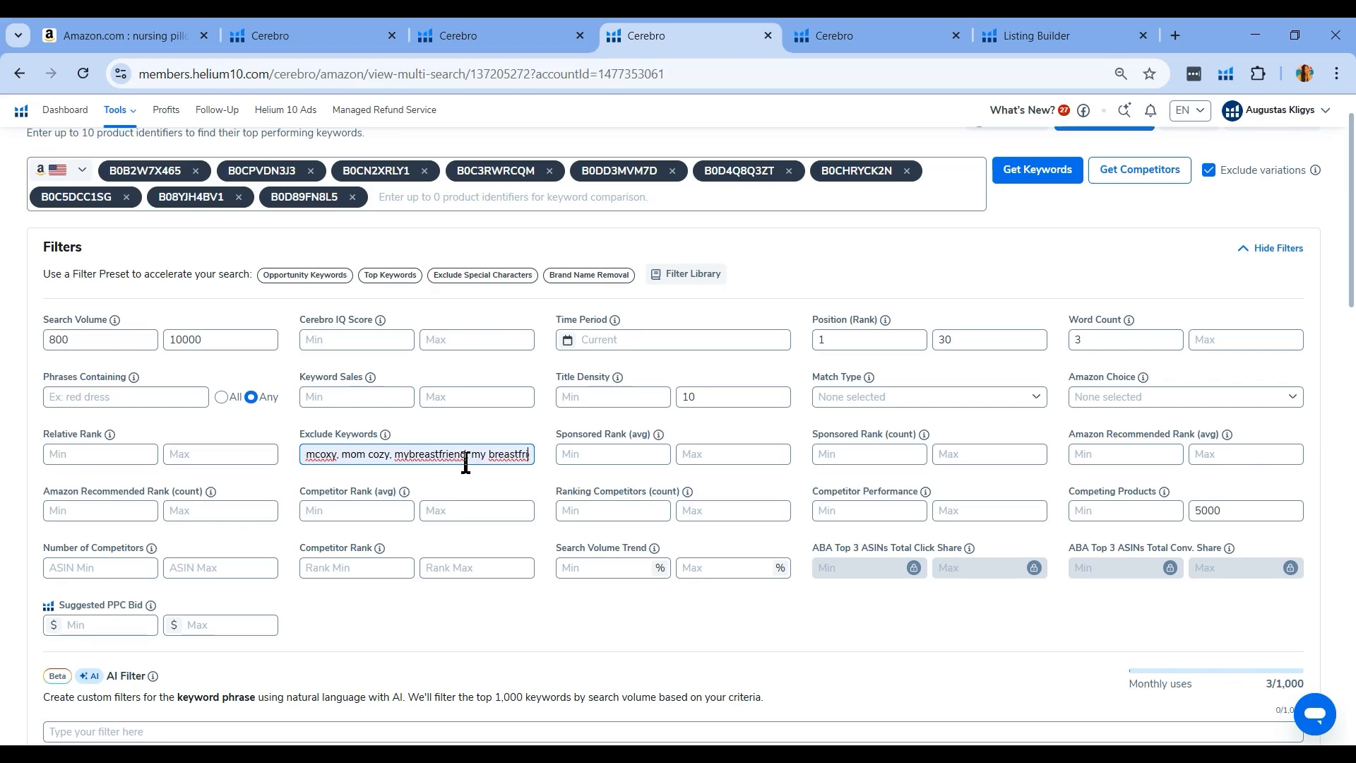
pyautogui.press('Right')
pyautogui.press('Right')
pyautogui.press('Right')
pyautogui.press('Right')
pyautogui.press('Right')
pyautogui.press('Right')
pyautogui.press('Right')
pyautogui.press('Right')
pyautogui.press('Right')
pyautogui.press('Right')
pyautogui.press('Right')
pyautogui.press('Right')
pyautogui.press('Right')
pyautogui.press('Right')
pyautogui.press('Right')
pyautogui.press('Right')
pyautogui.press('Right')
pyautogui.press('Right')
pyautogui.press('Right')
pyautogui.press('Right')
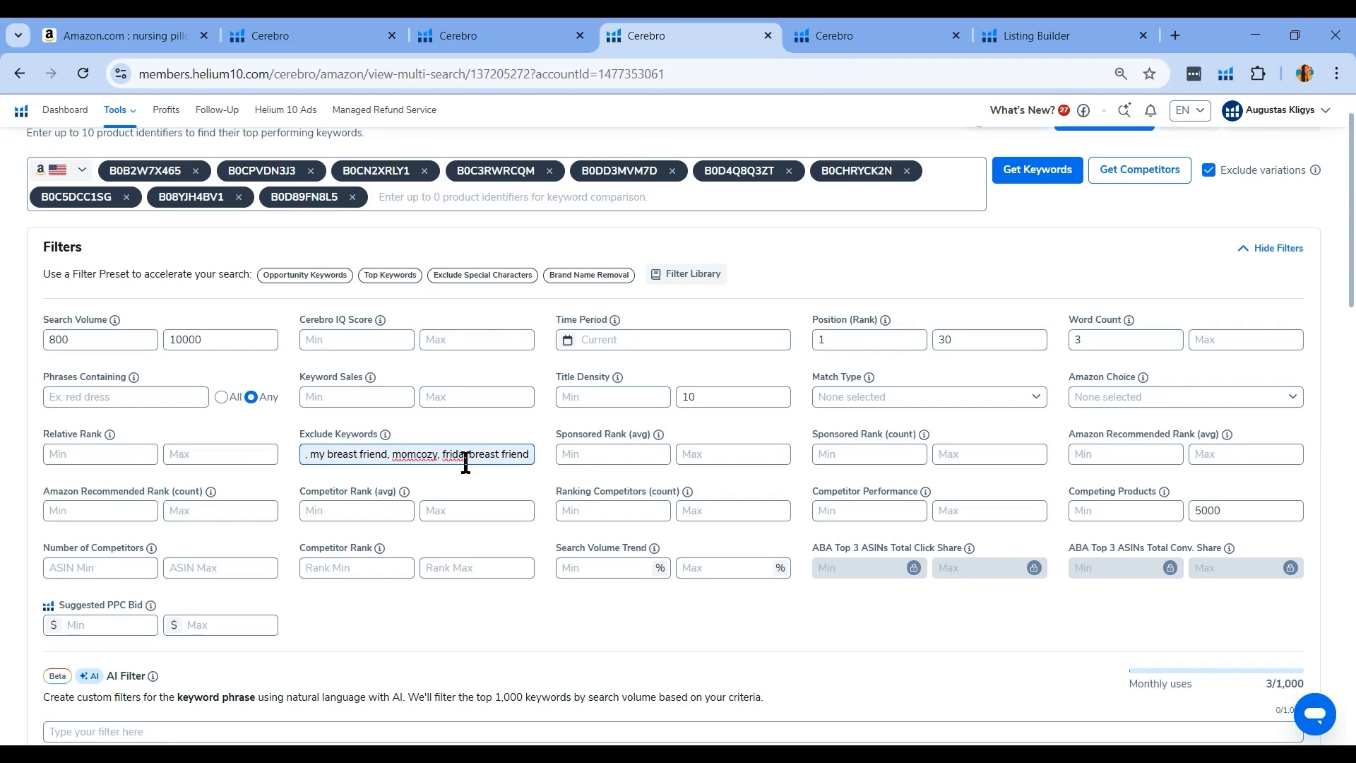
# Select the keyword "breast feeding pillows & pillow covers" in the filtered results and look through the rest of the list
pyautogui.scroll(-10, 1060, 605)
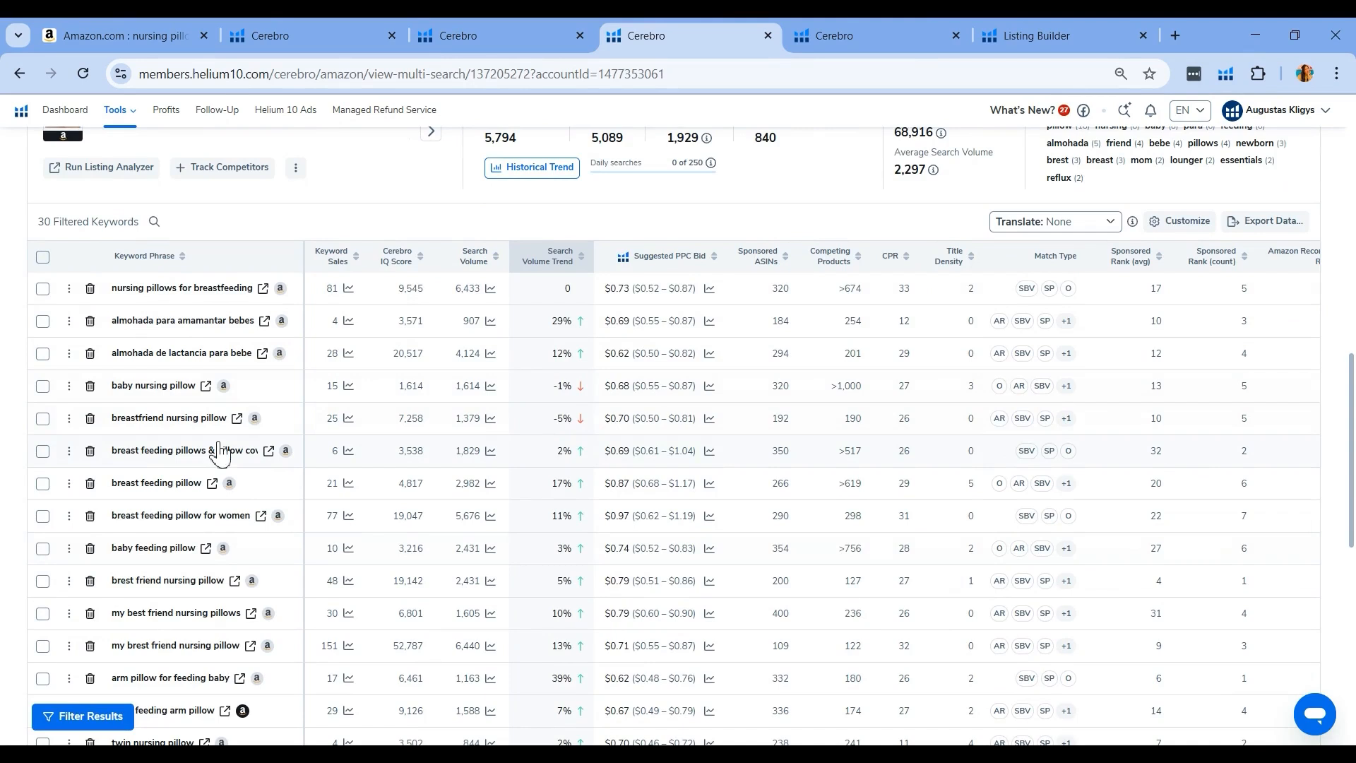
pyautogui.moveTo(243, 451)
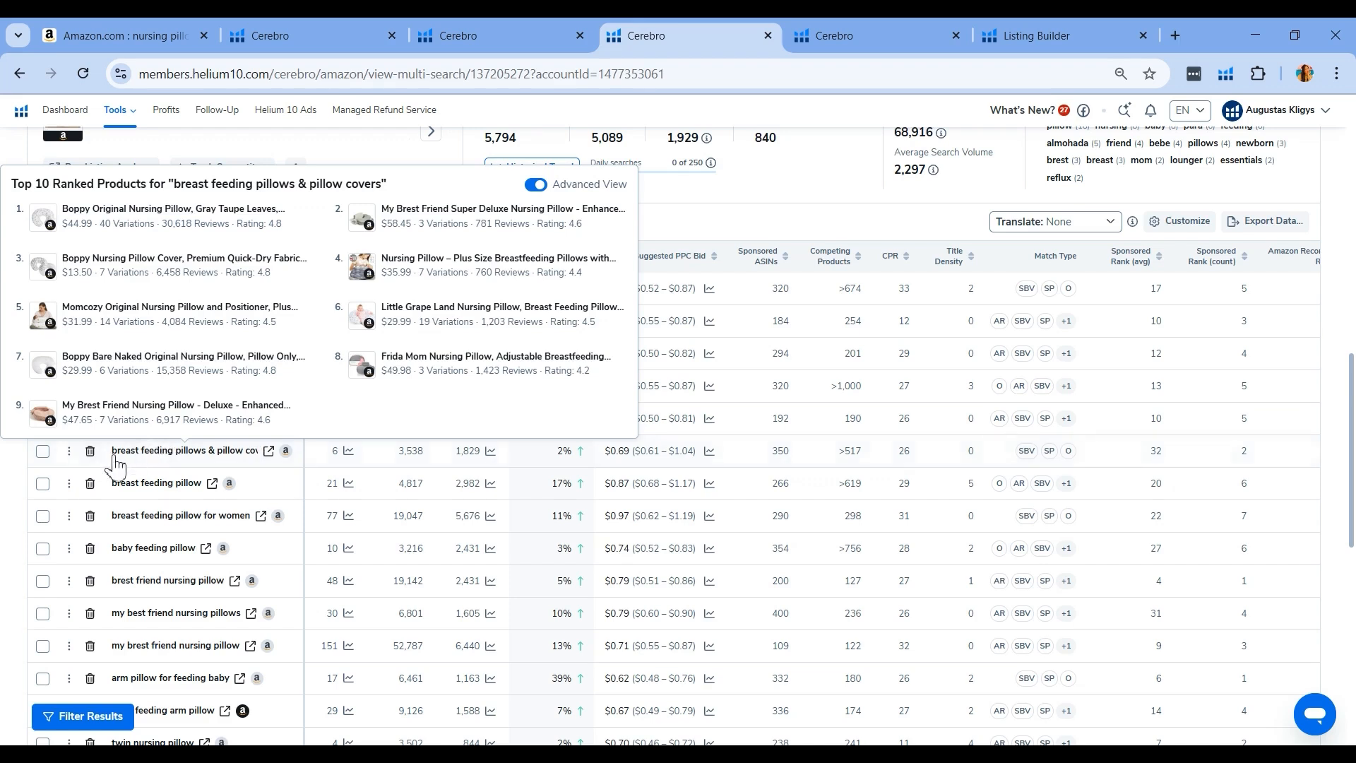
pyautogui.click(43, 452)
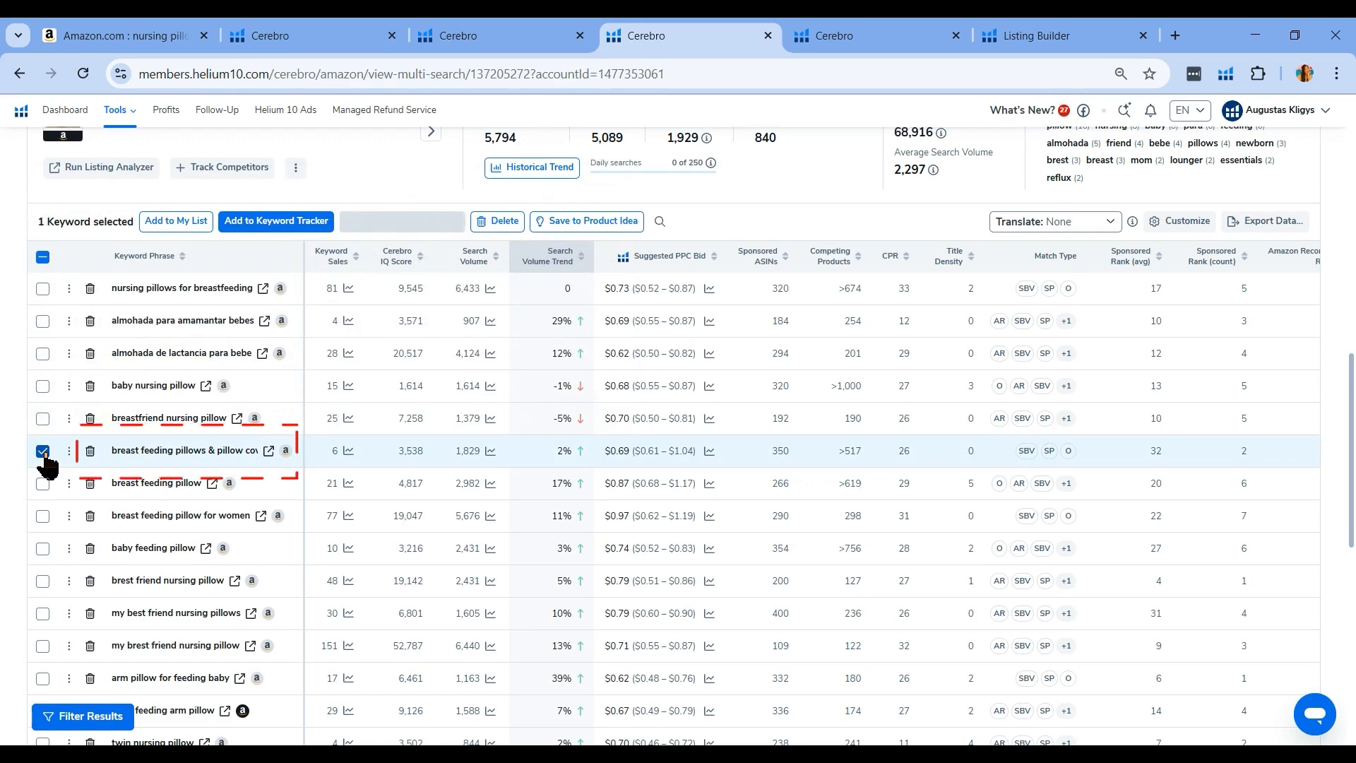
pyautogui.scroll(-15, 182, 554)
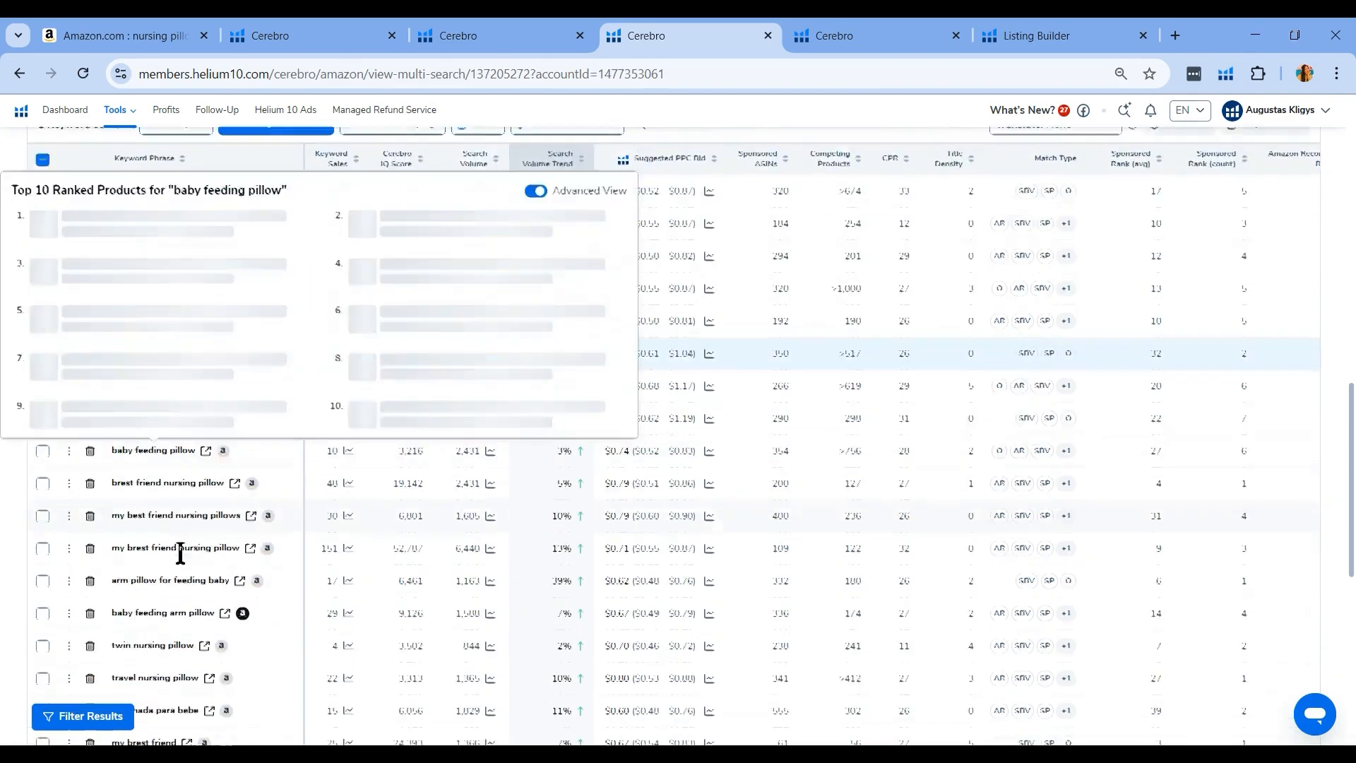
pyautogui.scroll(11, 181, 558)
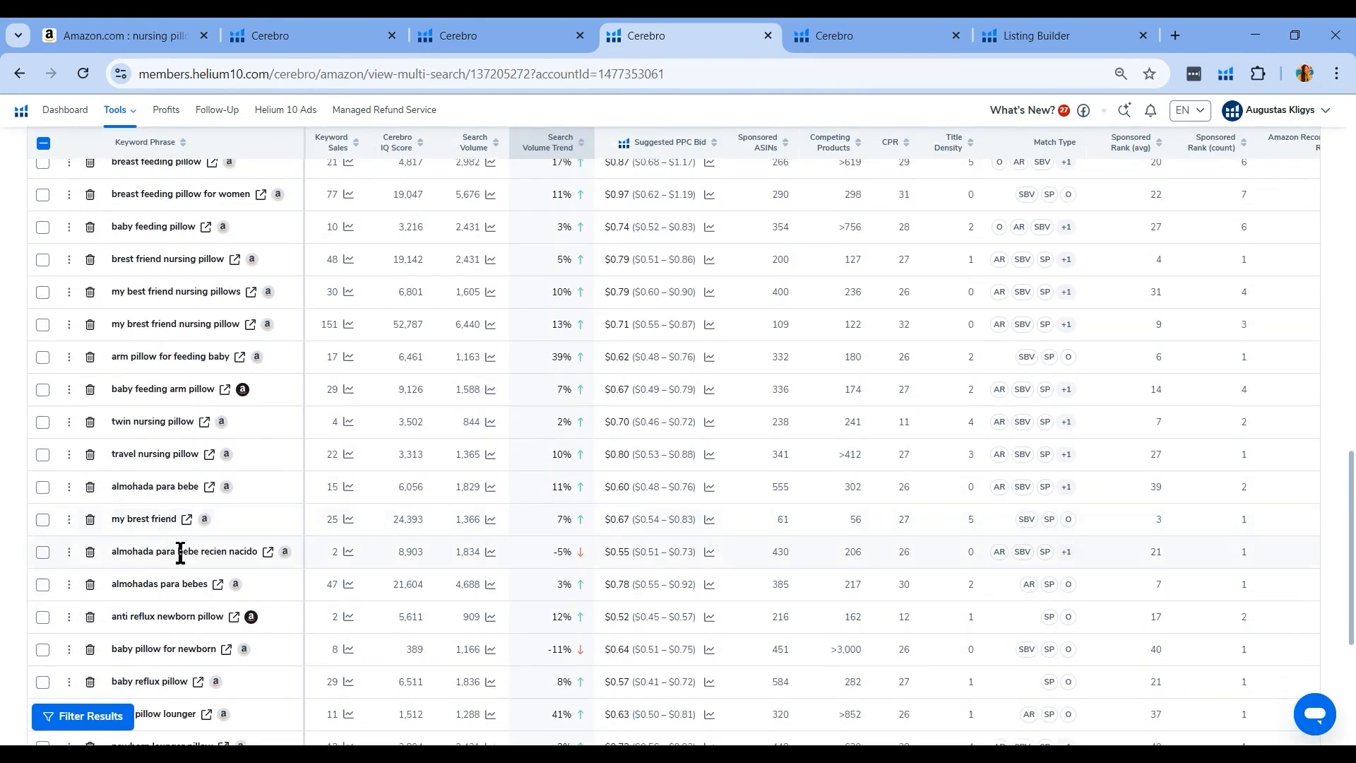
# Select the keywords "breast feeding pillow", "breast feeding pillow for women" and "baby feeding pillow" in the filtered results
pyautogui.scroll(1, 181, 554)
pyautogui.click(43, 260)
pyautogui.click(43, 304)
pyautogui.click(43, 337)
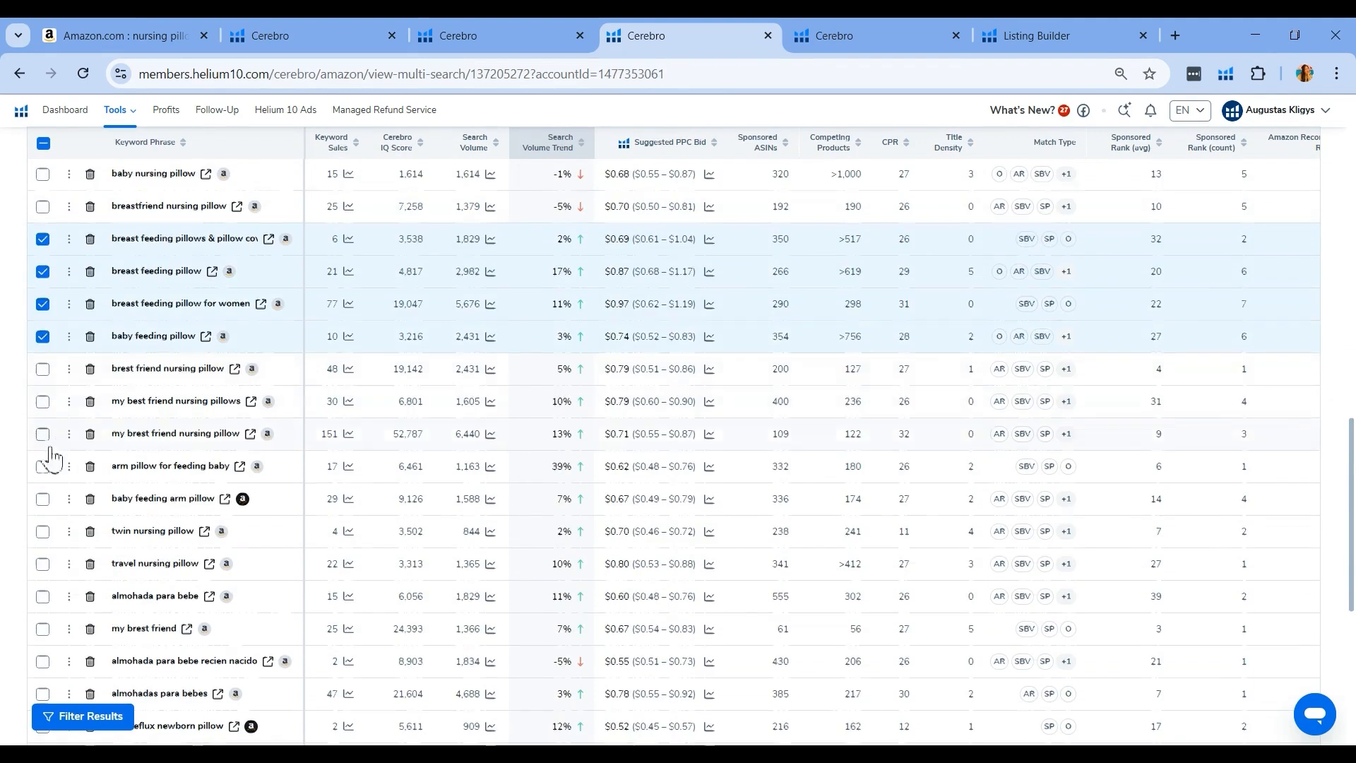
pyautogui.scroll(-6, 52, 456)
pyautogui.click(43, 313)
pyautogui.click(43, 378)
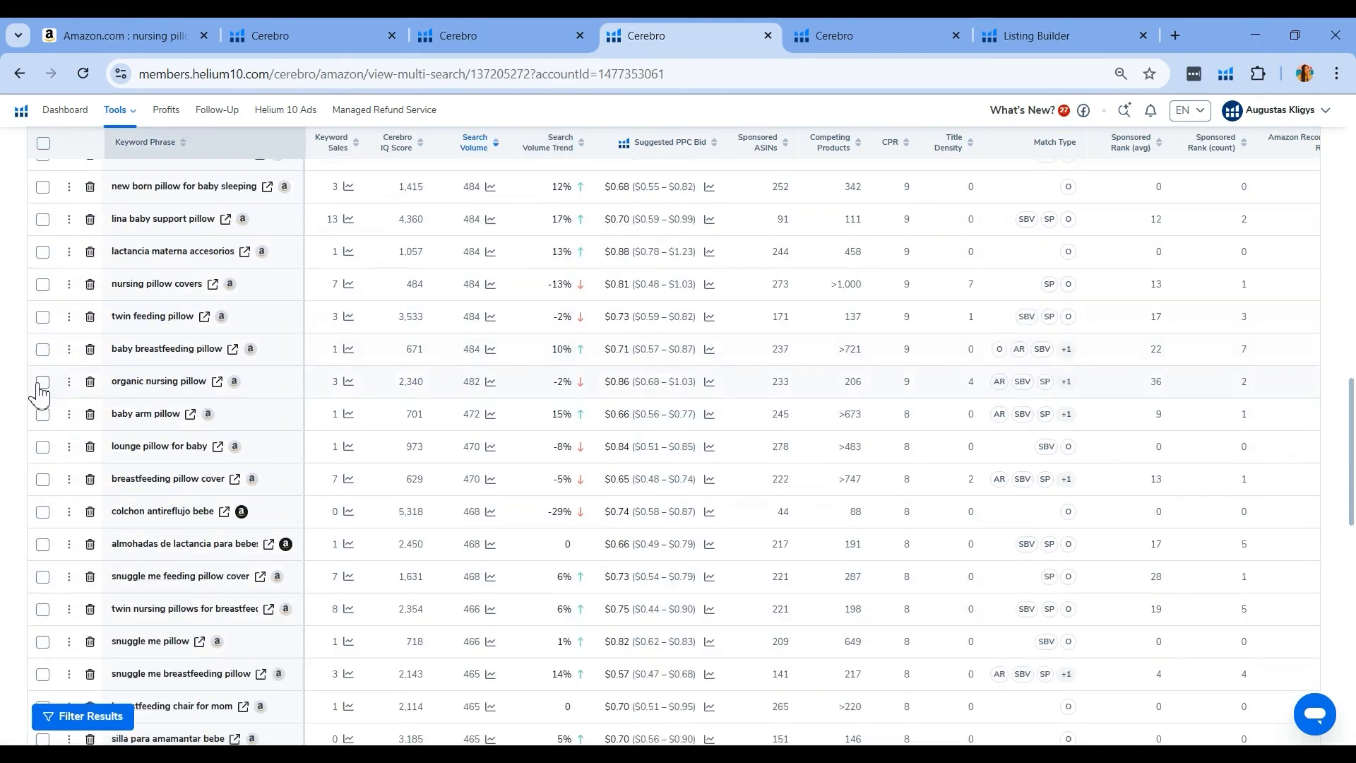
# Select the keywords "organic nursing pillow" and "baby feeding support pillow" in the results sorted by search volume
pyautogui.click(42, 385)
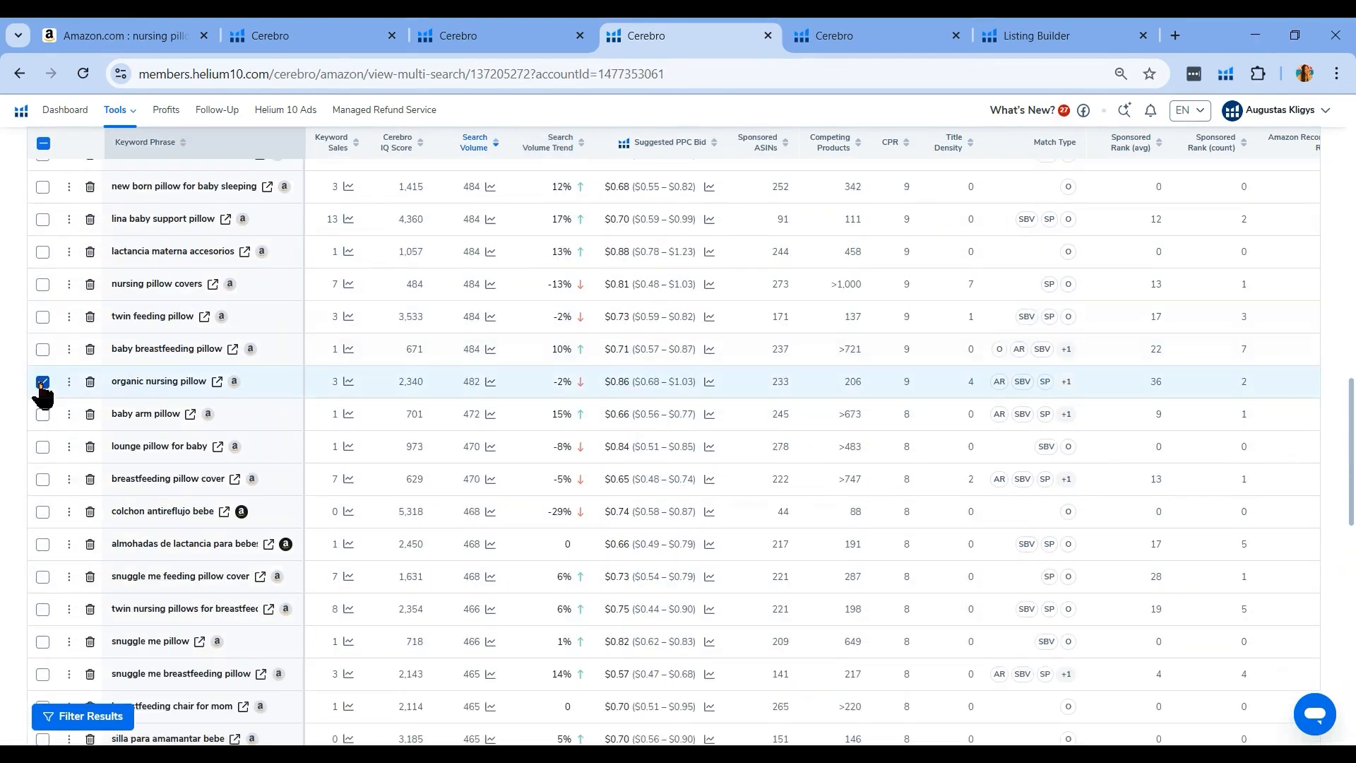
pyautogui.moveTo(165, 382)
pyautogui.scroll(4, 167, 388)
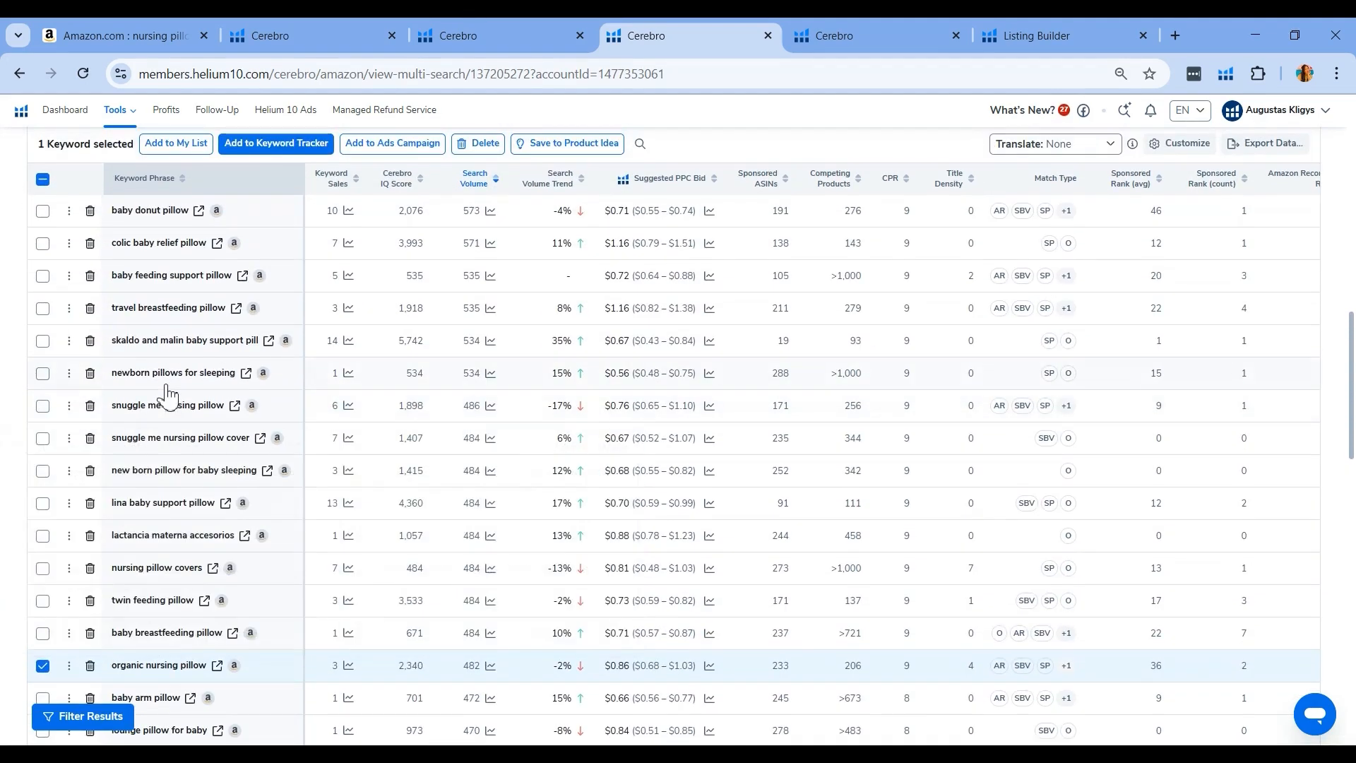
pyautogui.click(43, 276)
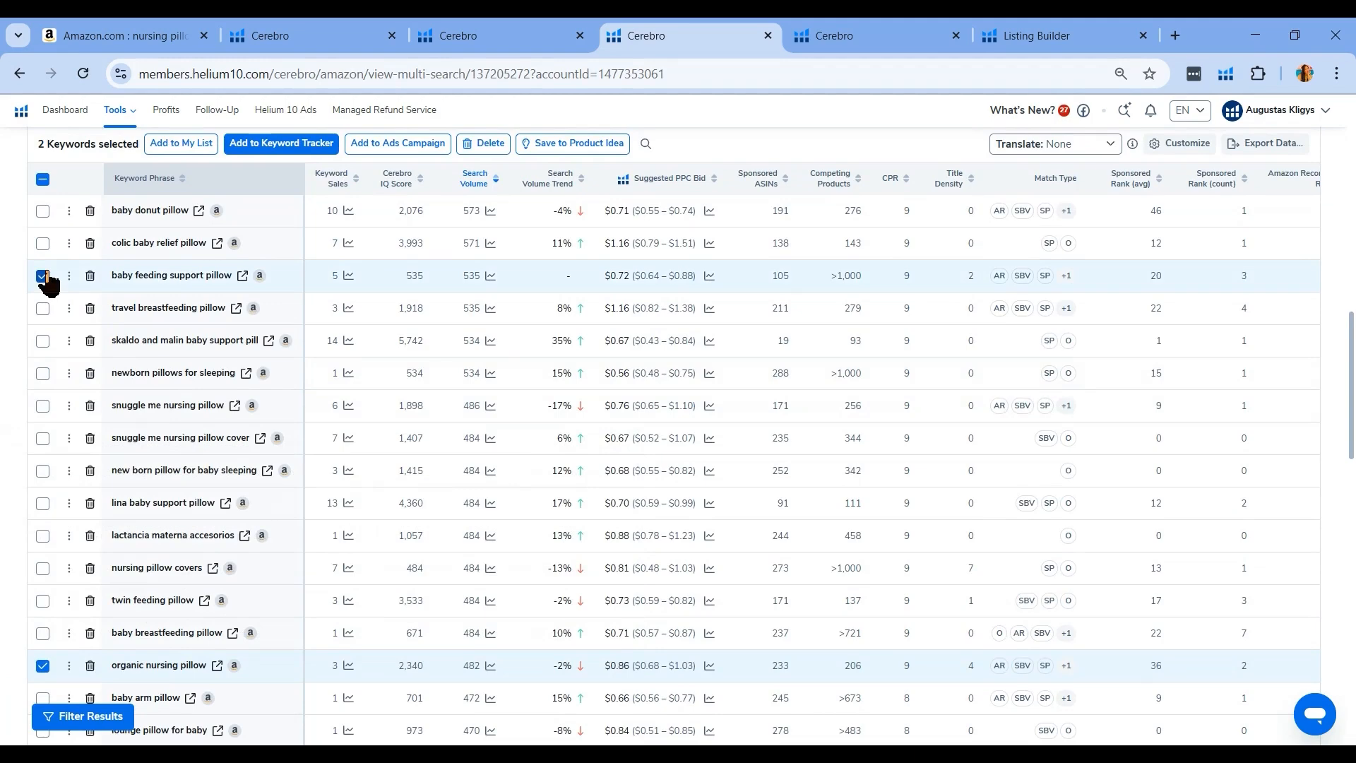
pyautogui.scroll(2, 187, 272)
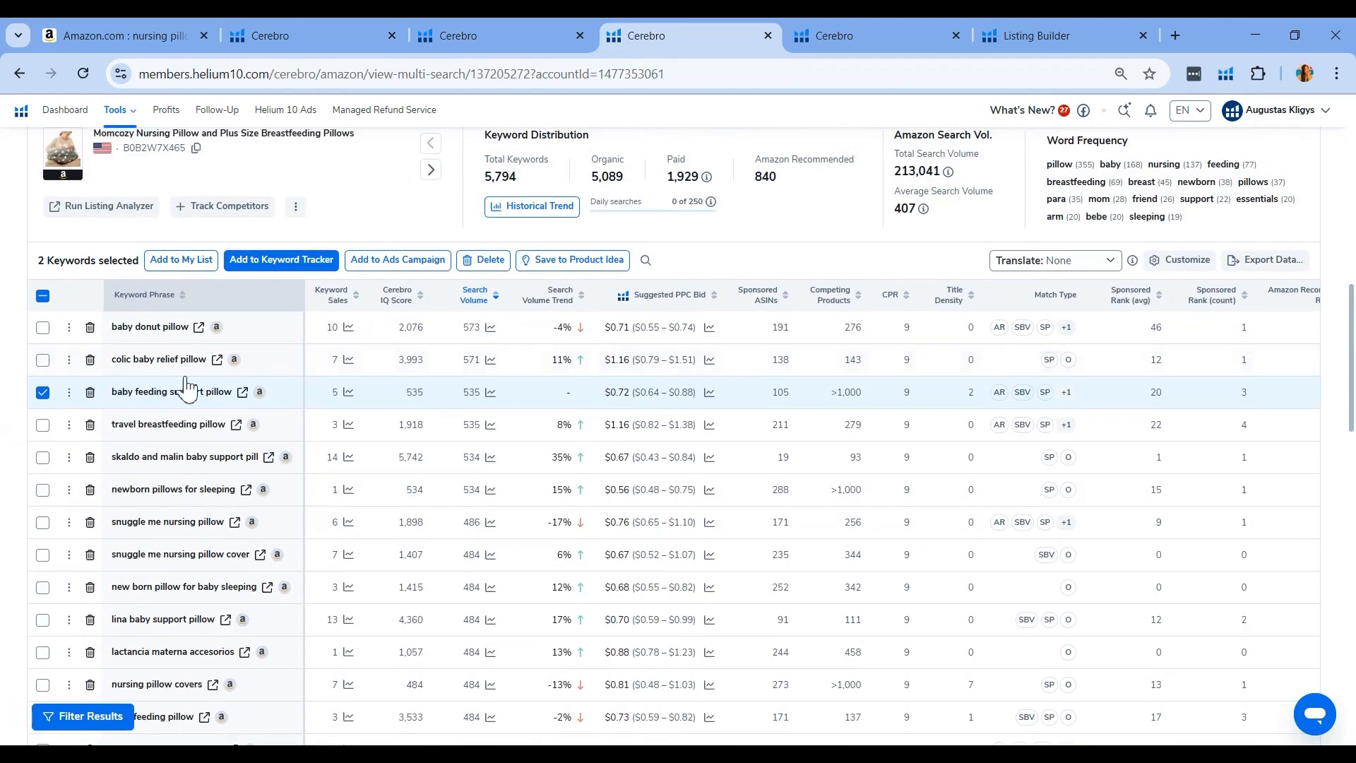
# Select the keywords "colic baby relief pillow" and "travel breastfeeding pillow" and look through the keywords below them
pyautogui.scroll(-1, 92, 382)
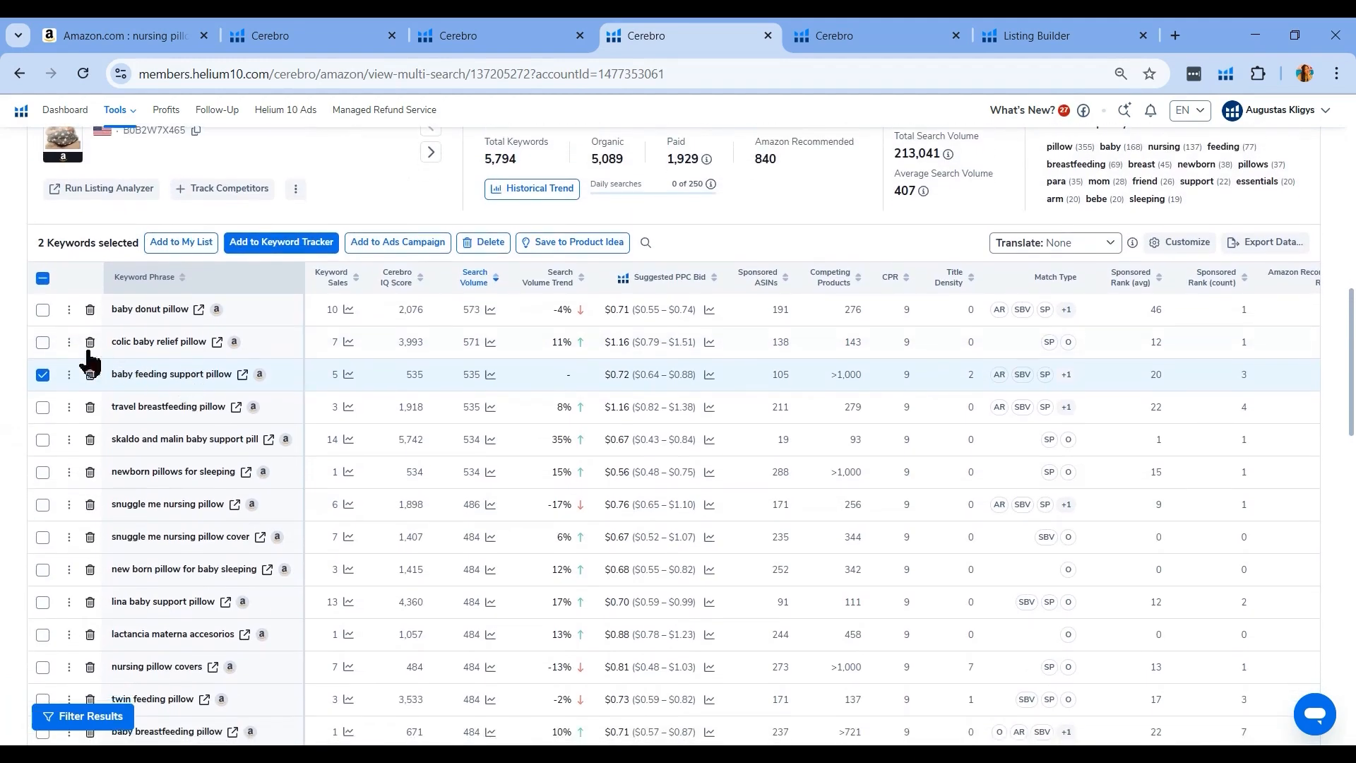
pyautogui.click(43, 342)
pyautogui.scroll(-1, 44, 346)
pyautogui.click(42, 334)
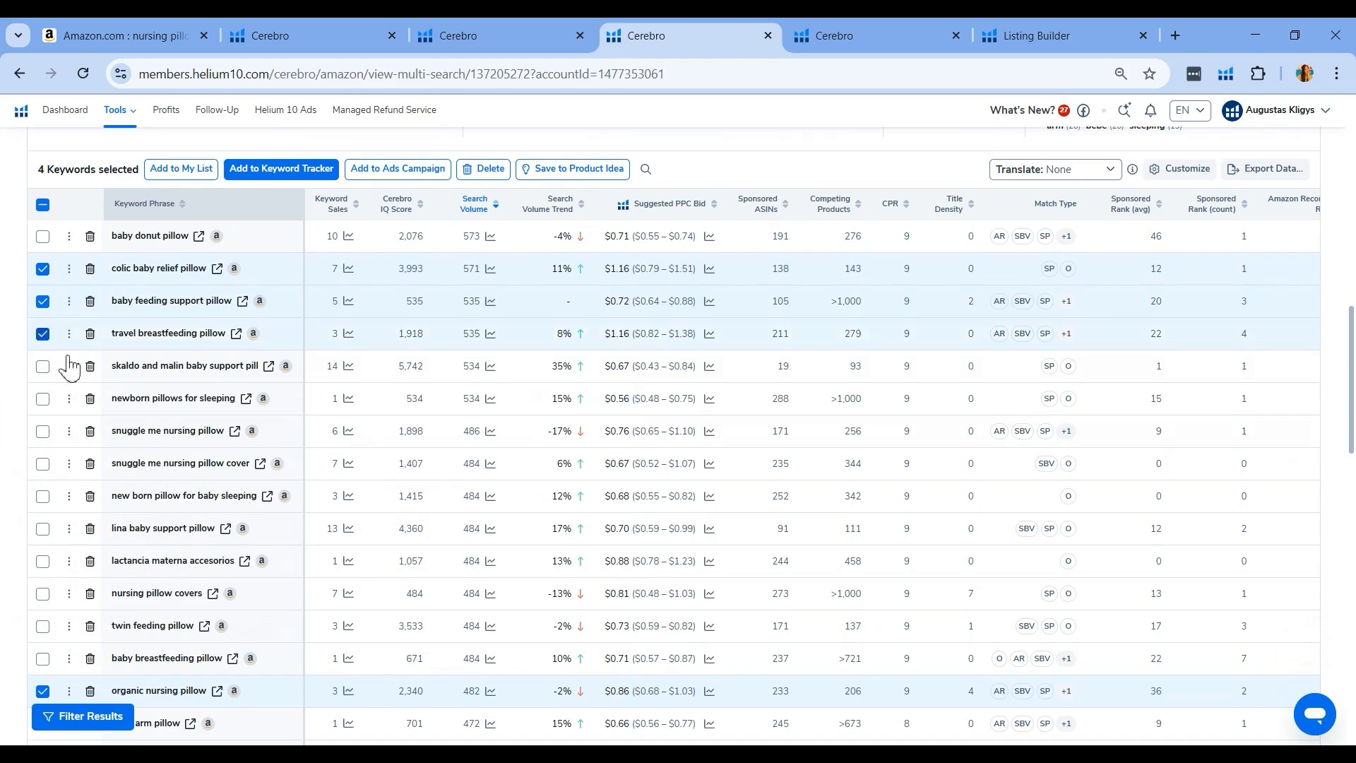
pyautogui.scroll(-2, 190, 488)
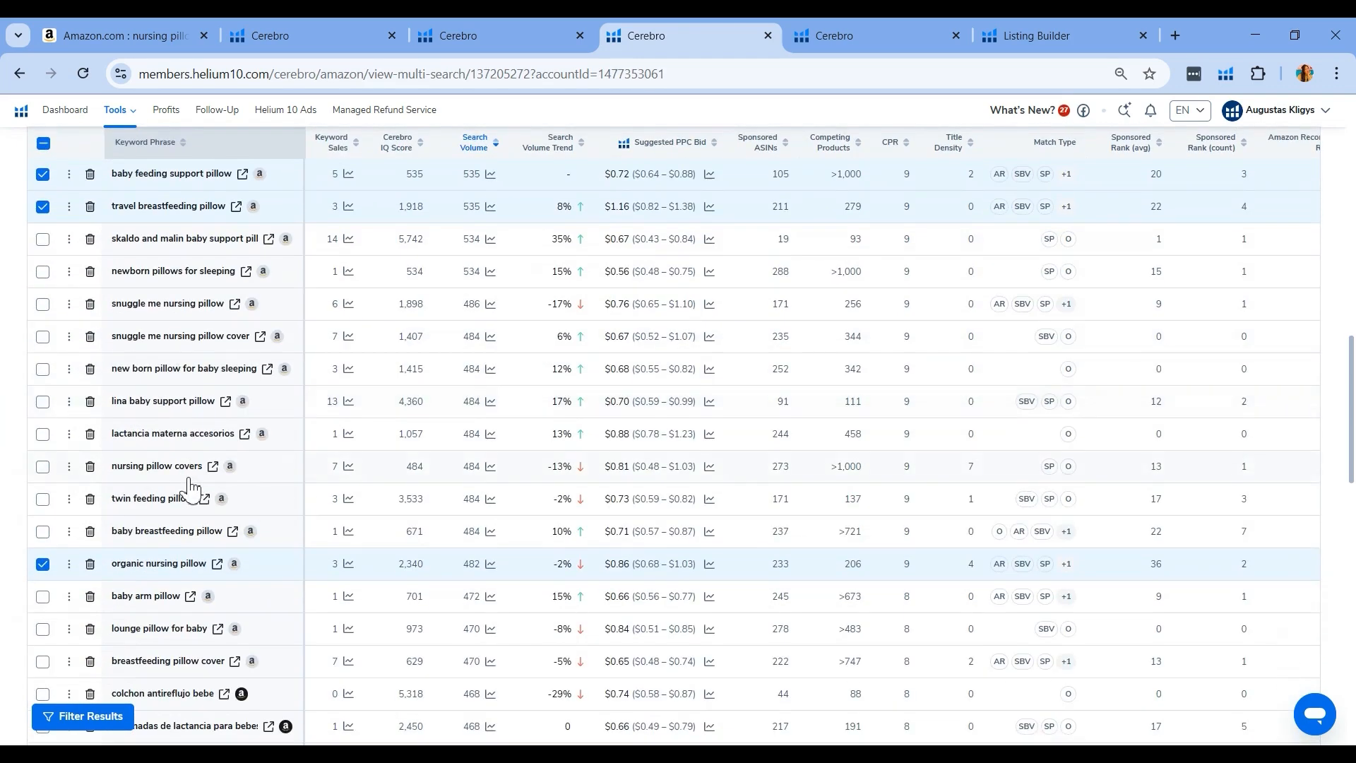
pyautogui.scroll(-2, 190, 488)
pyautogui.scroll(-1, 190, 488)
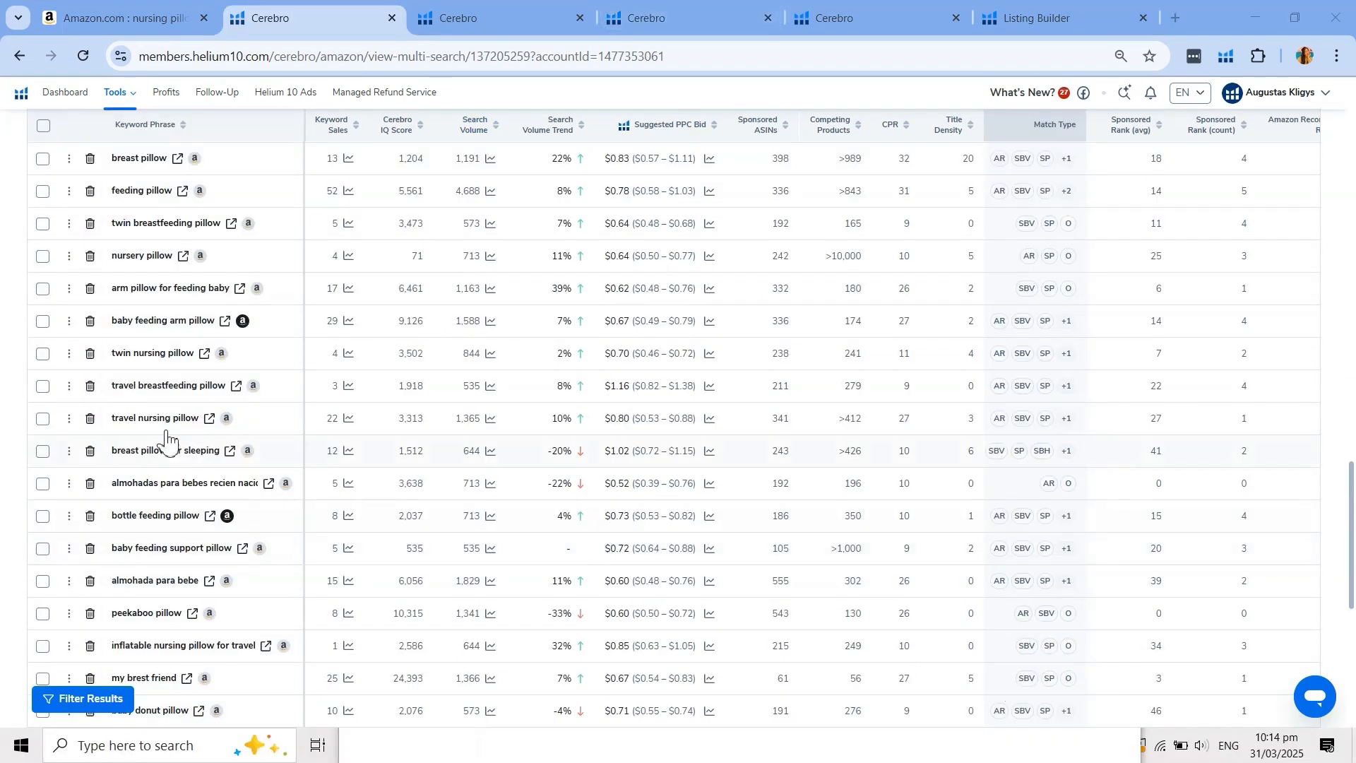
# Select the keywords "travel nursing pillow" and "travel breastfeeding pillow" in the first Cerebro results
pyautogui.click(42, 421)
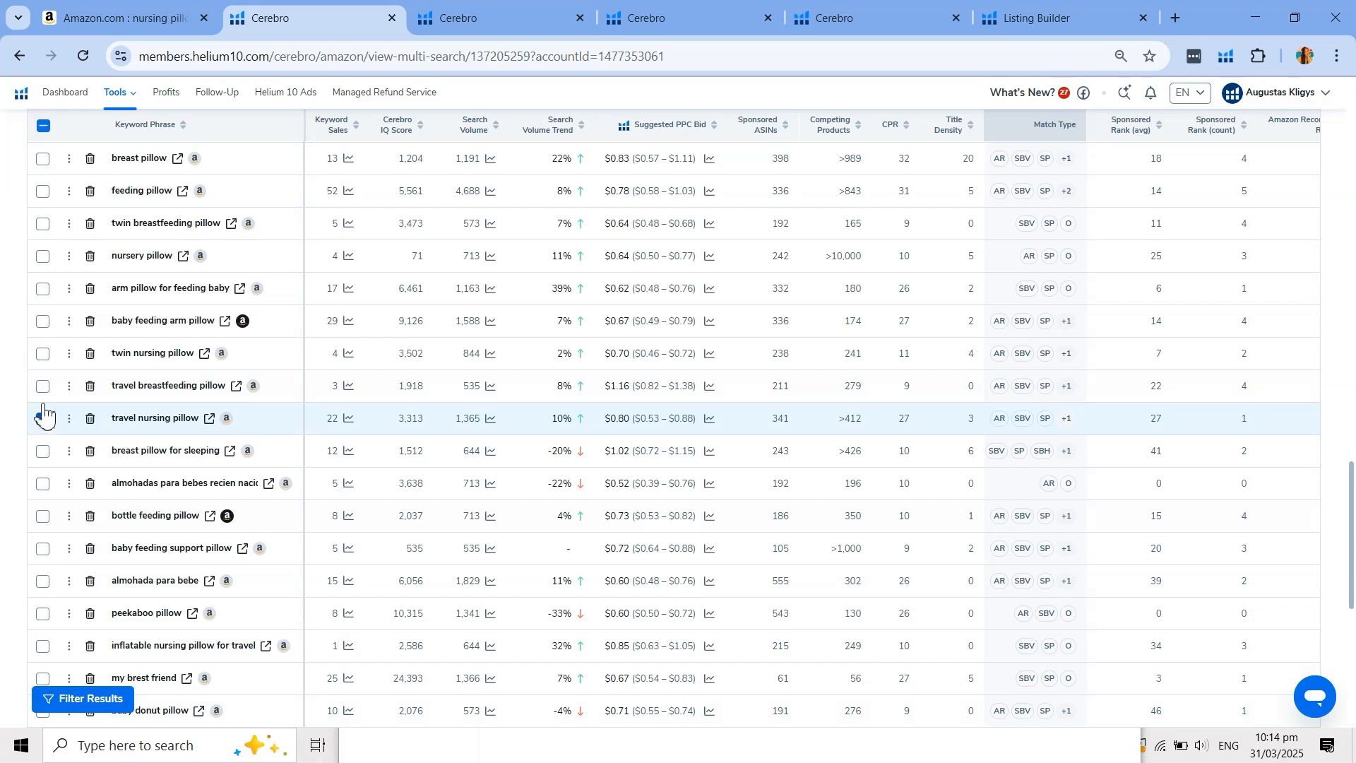
pyautogui.click(43, 387)
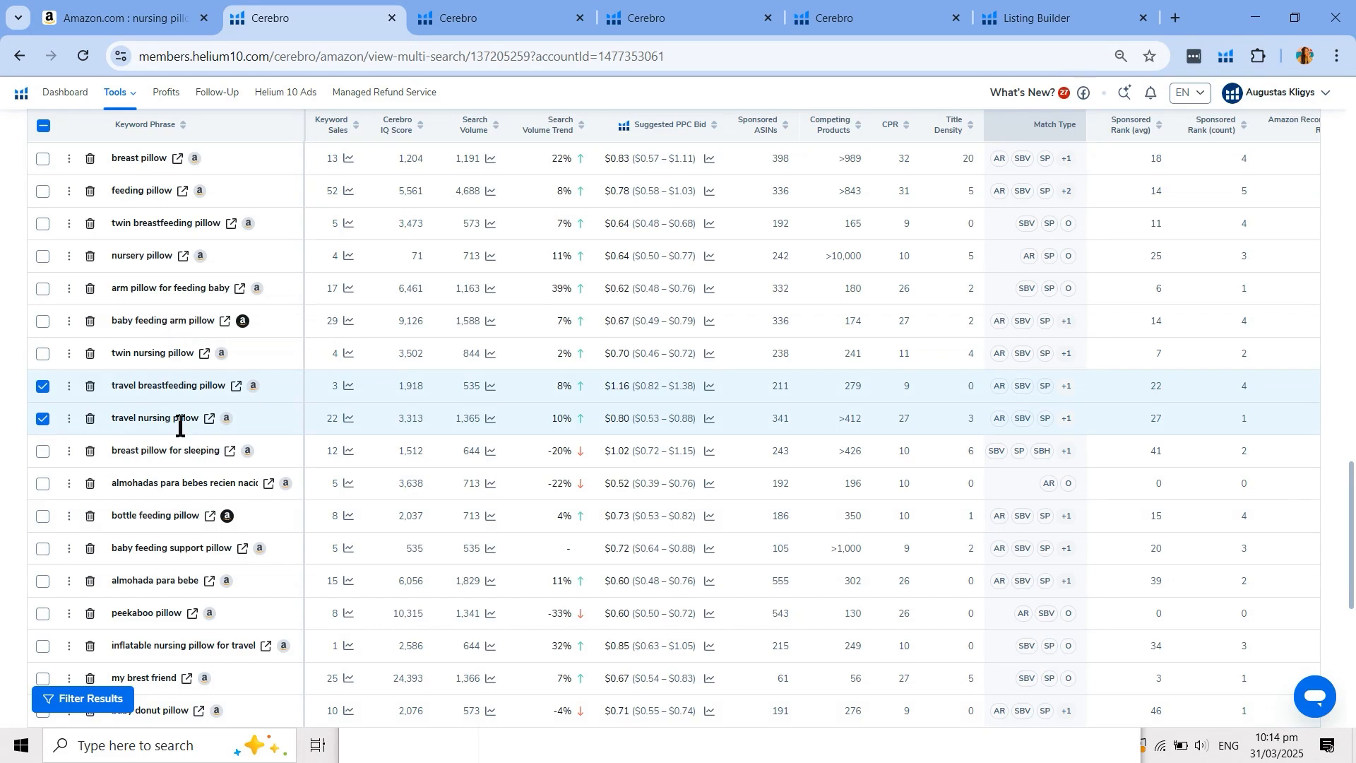
pyautogui.moveTo(227, 432)
pyautogui.scroll(-5, 511, 427)
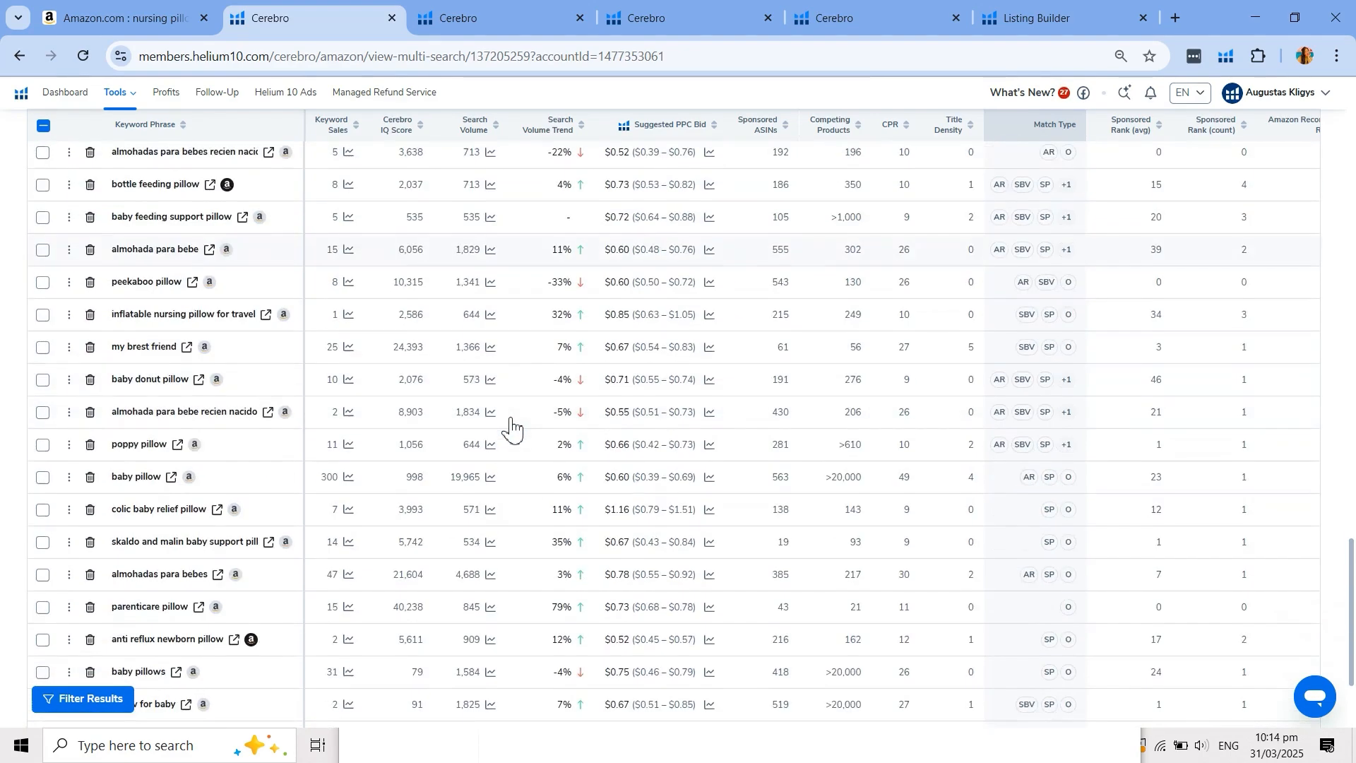
# Select the keyword "bottle feeding pillow" in the last Cerebro results sorted by search volume
pyautogui.scroll(-2, 512, 427)
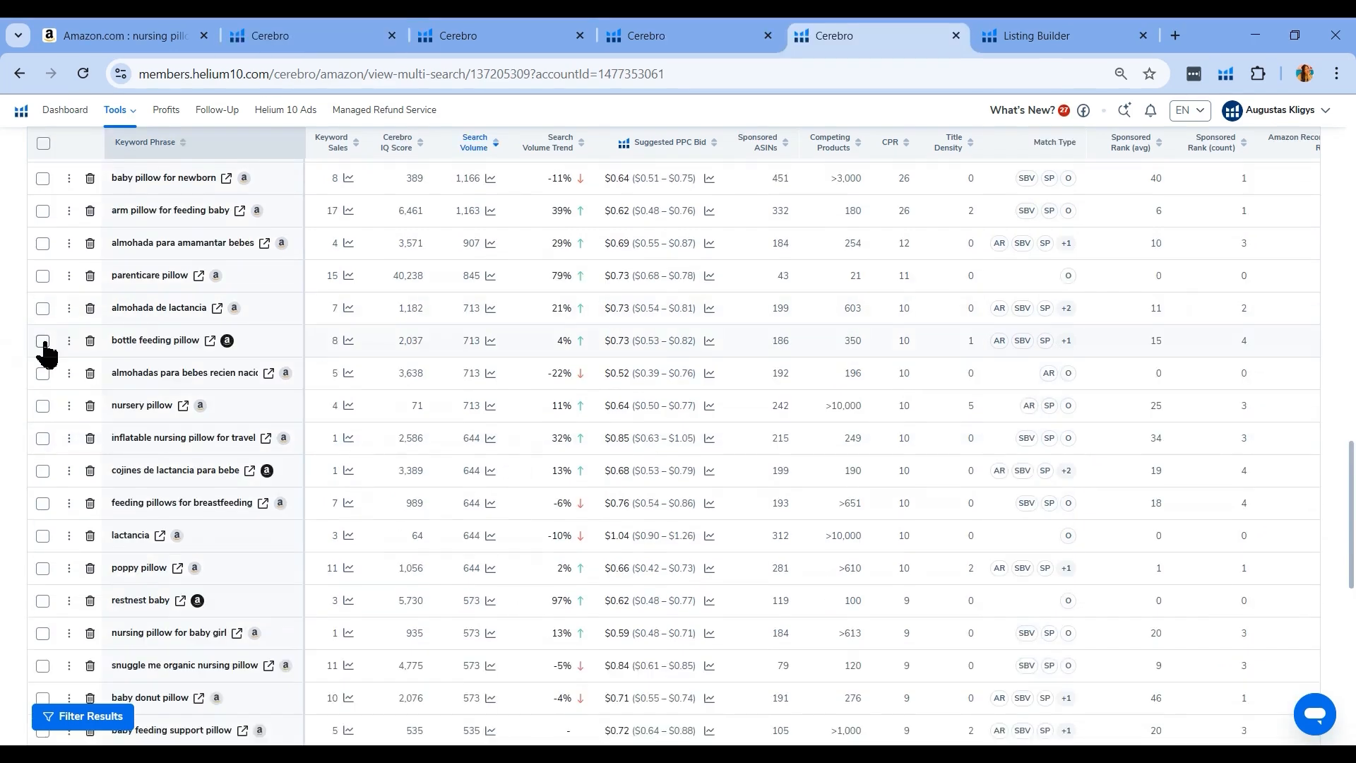
pyautogui.click(43, 341)
pyautogui.moveTo(171, 346)
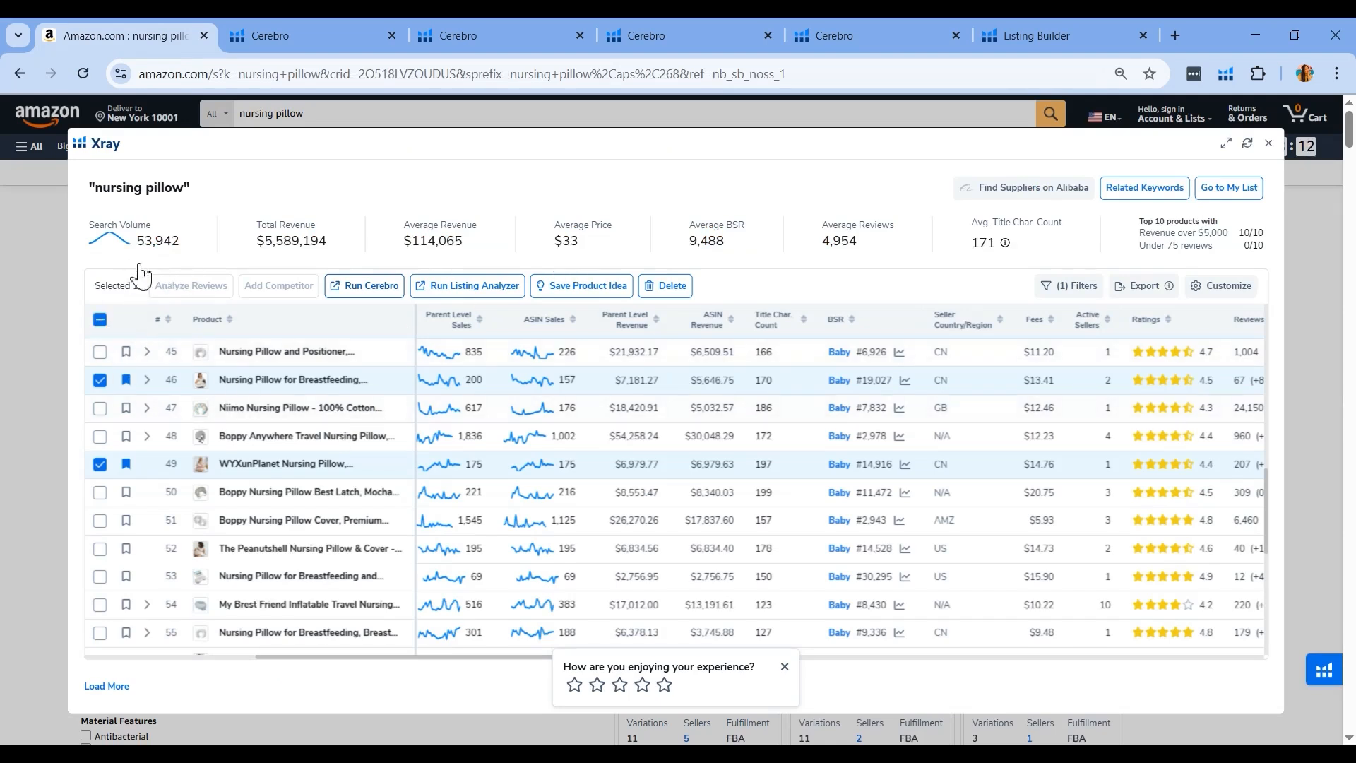
# Run Cerebro on the competitors selected in Xray and examine the maximum position and title density filter values
pyautogui.click(374, 286)
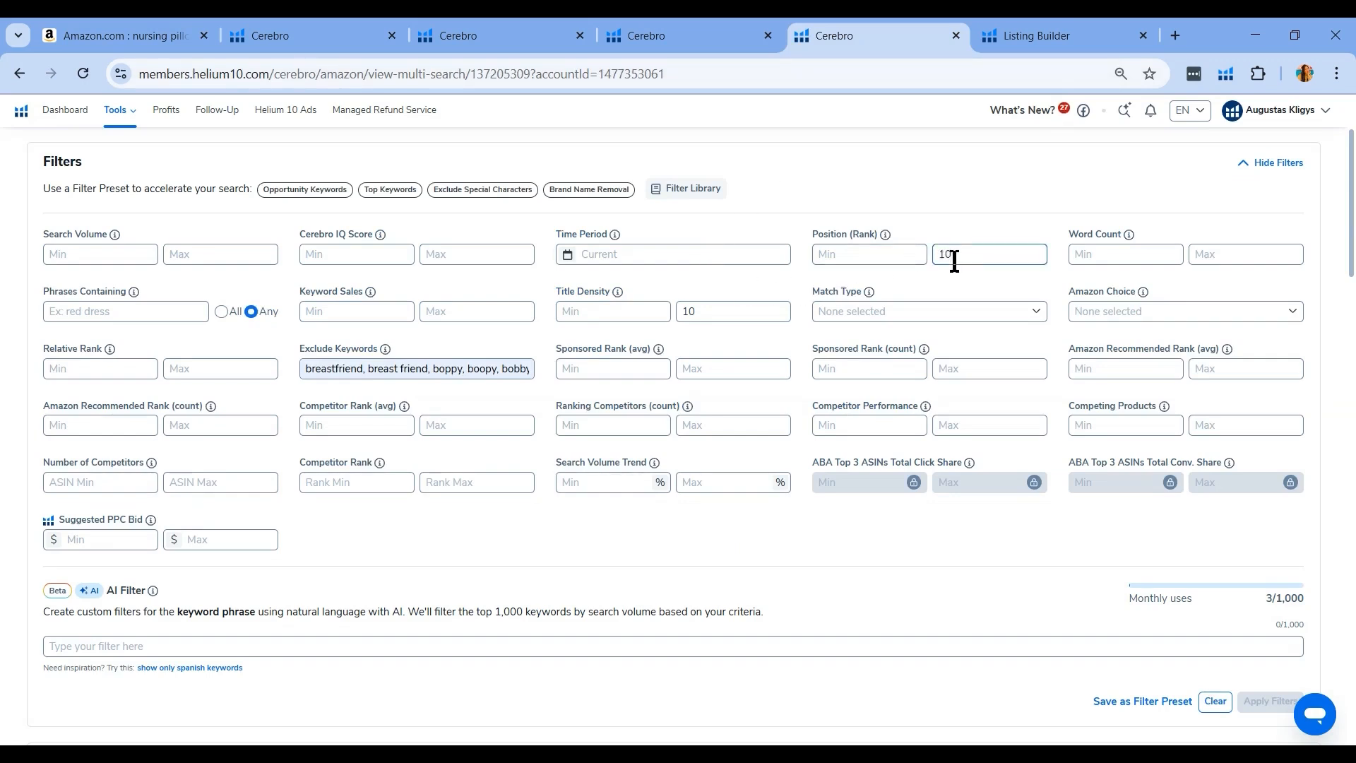
pyautogui.moveTo(954, 261); pyautogui.dragTo(922, 260)
pyautogui.moveTo(723, 311); pyautogui.dragTo(645, 308)
pyautogui.scroll(-1, 1059, 522)
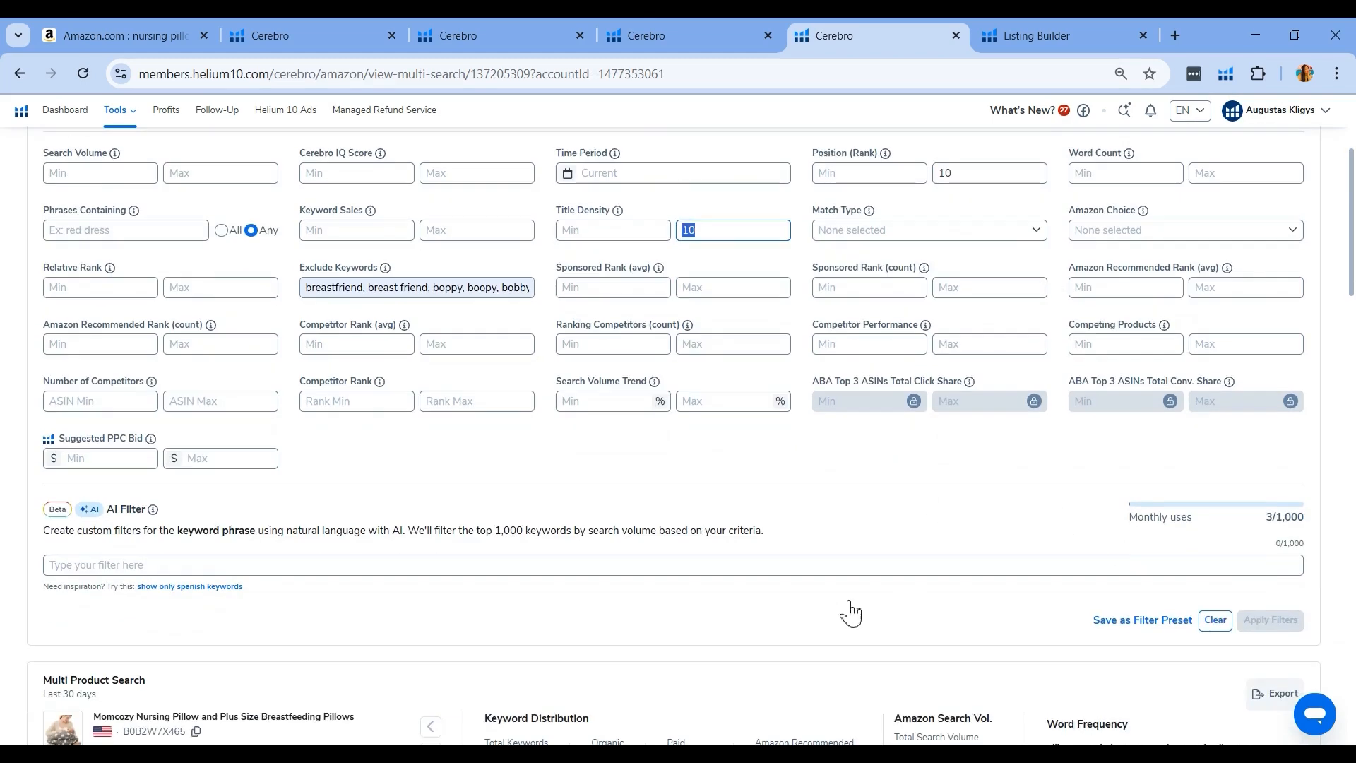
# Select the keywords "breastfeeding pillow", "breast feeding pillow for women", "breast feeding pillow", "baby feeding pillow" and "baby nursing pillow" in the filtered results
pyautogui.scroll(-10, 850, 613)
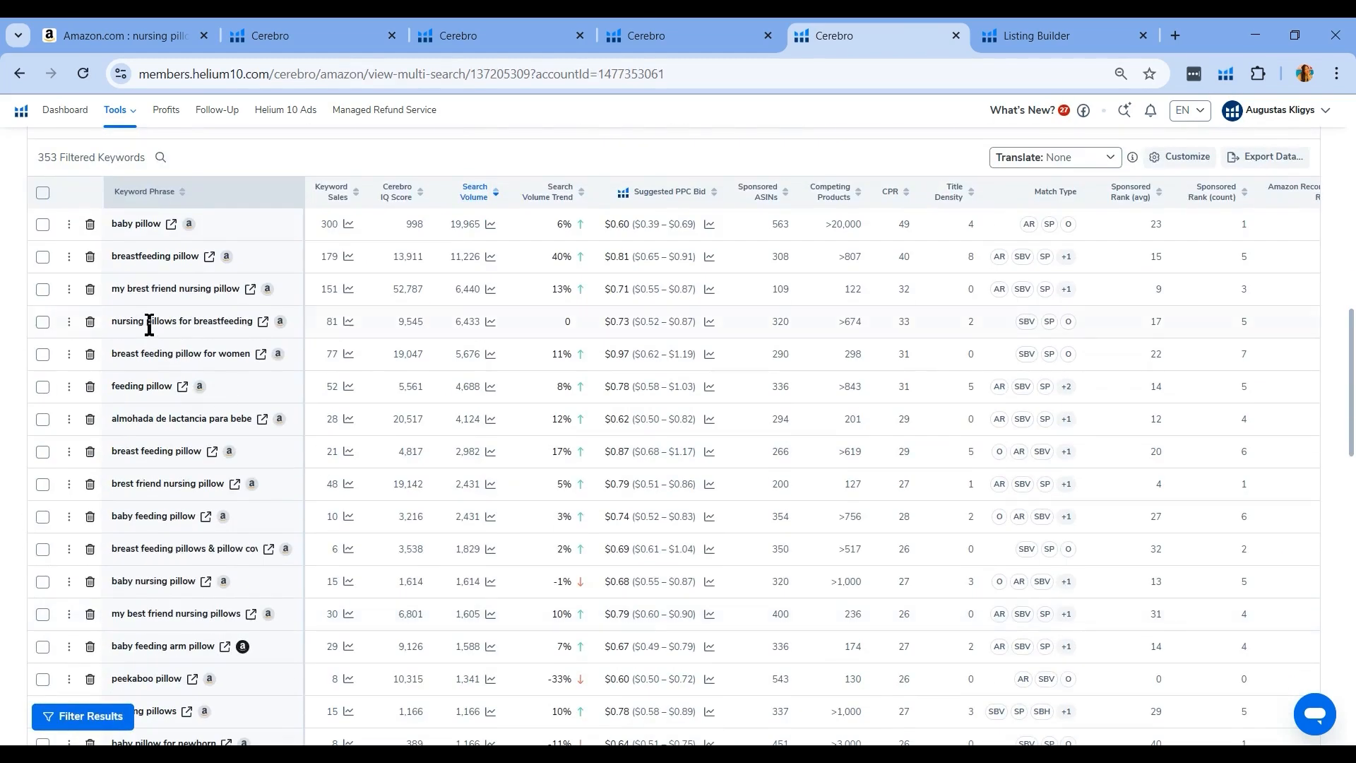
pyautogui.click(43, 257)
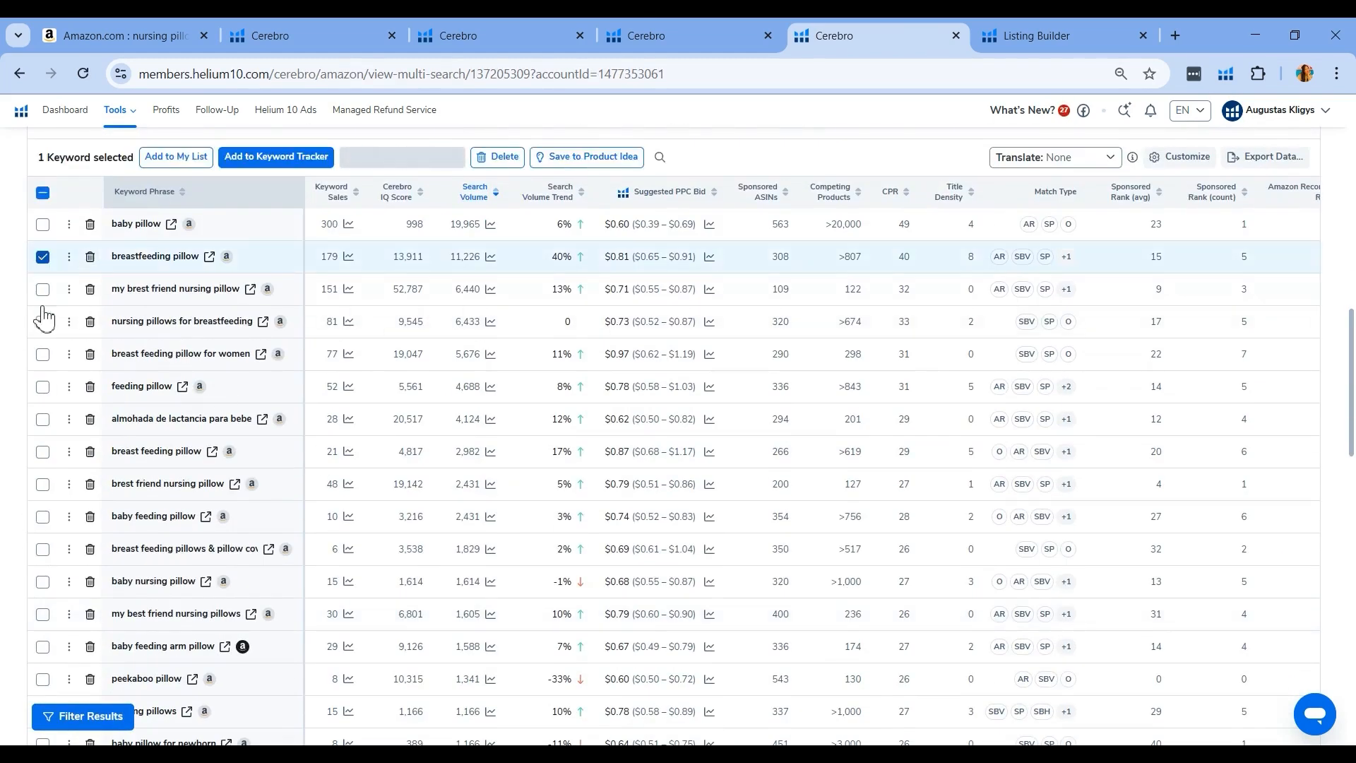
pyautogui.click(42, 354)
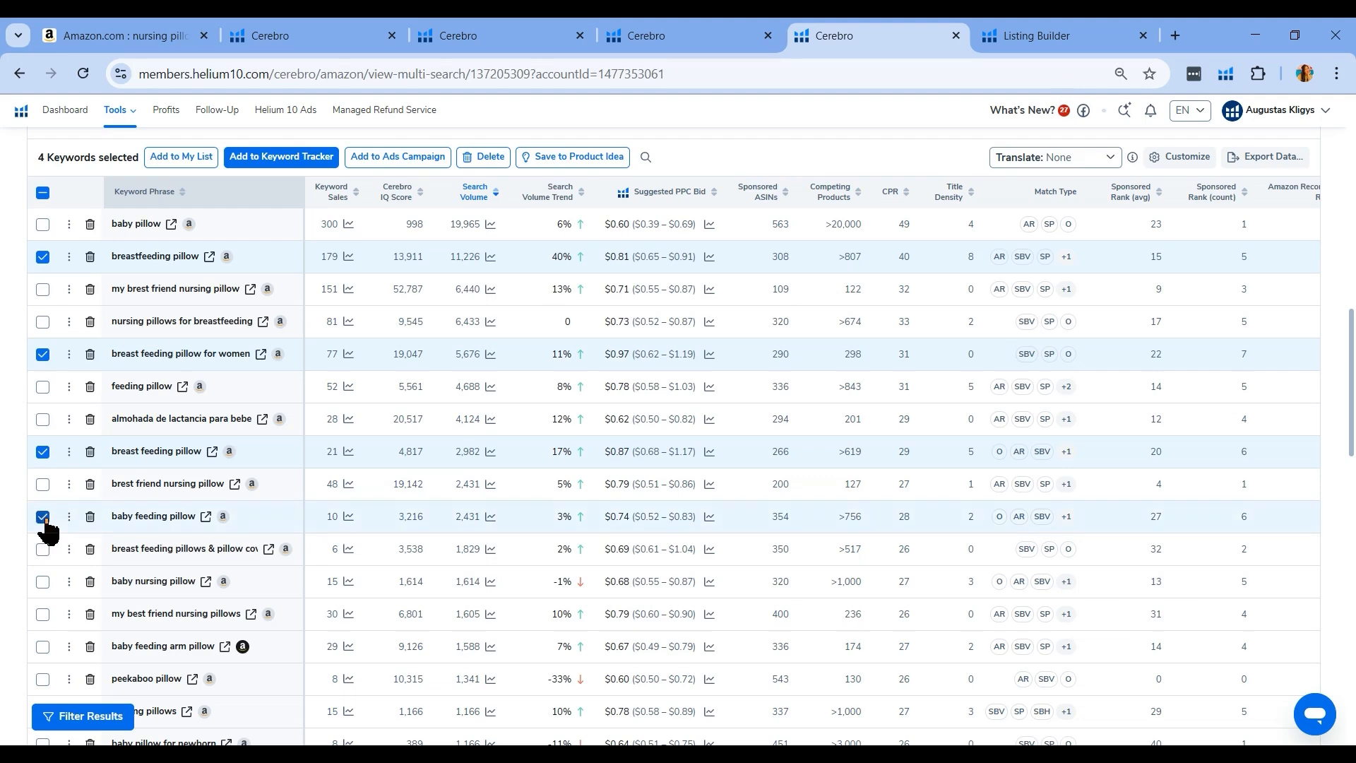
pyautogui.moveTo(172, 524)
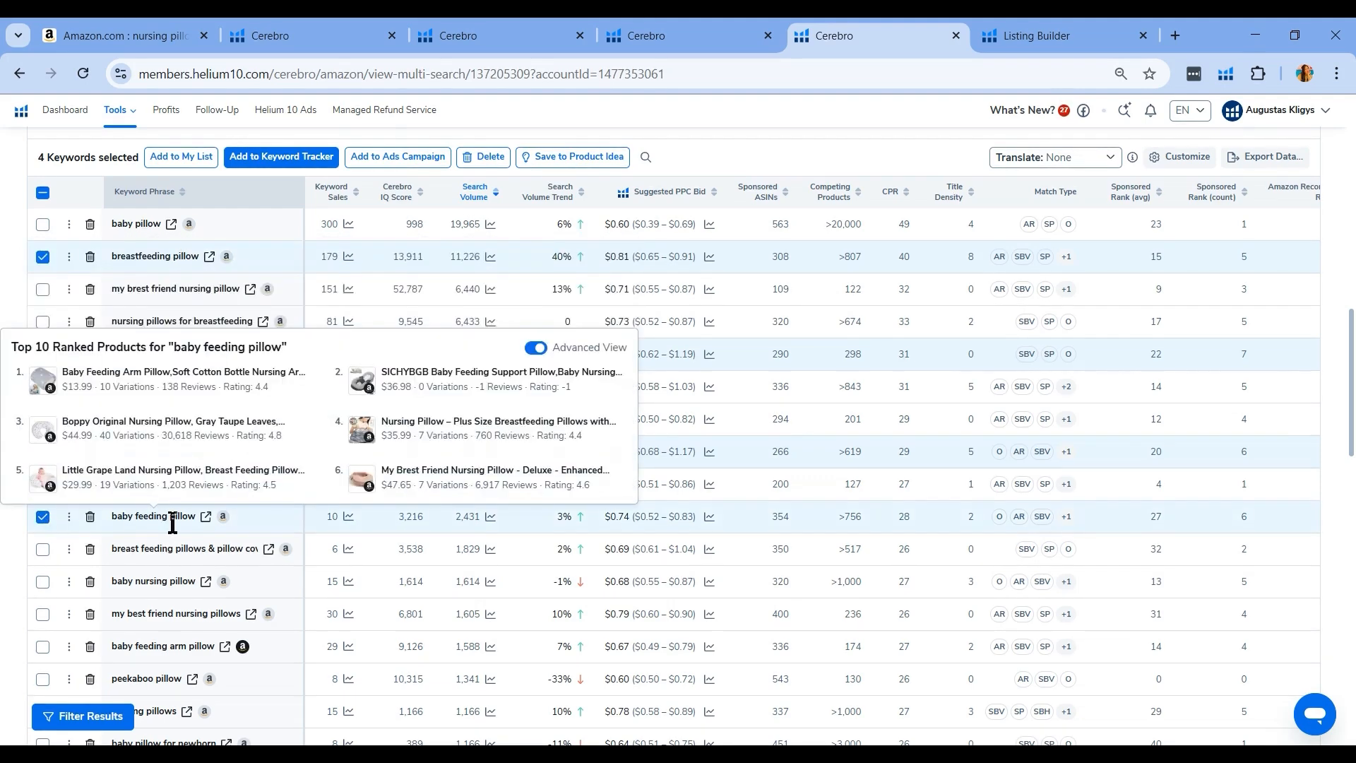
pyautogui.scroll(-3, 172, 524)
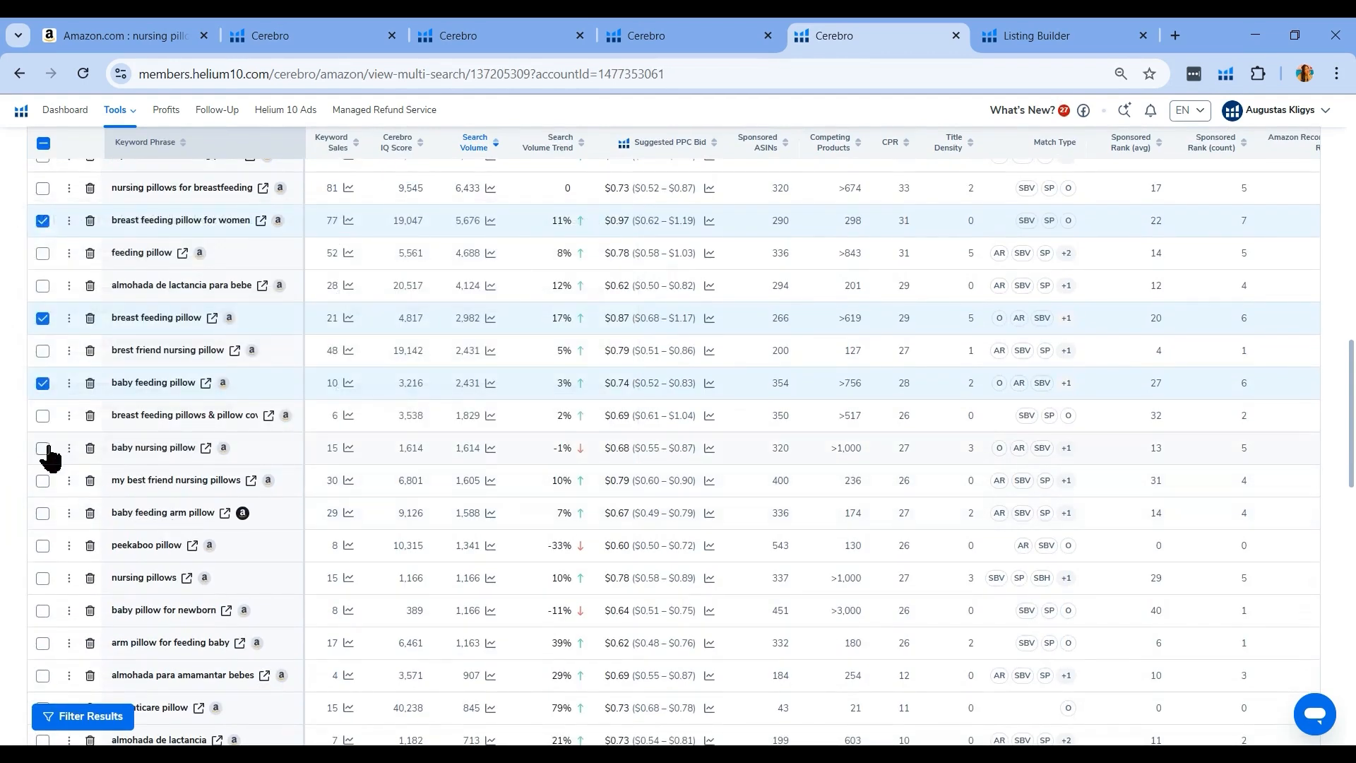
pyautogui.click(44, 448)
# Look through the remaining keywords on the first results page for other relevant nursing pillow phrases
pyautogui.scroll(-3, 205, 514)
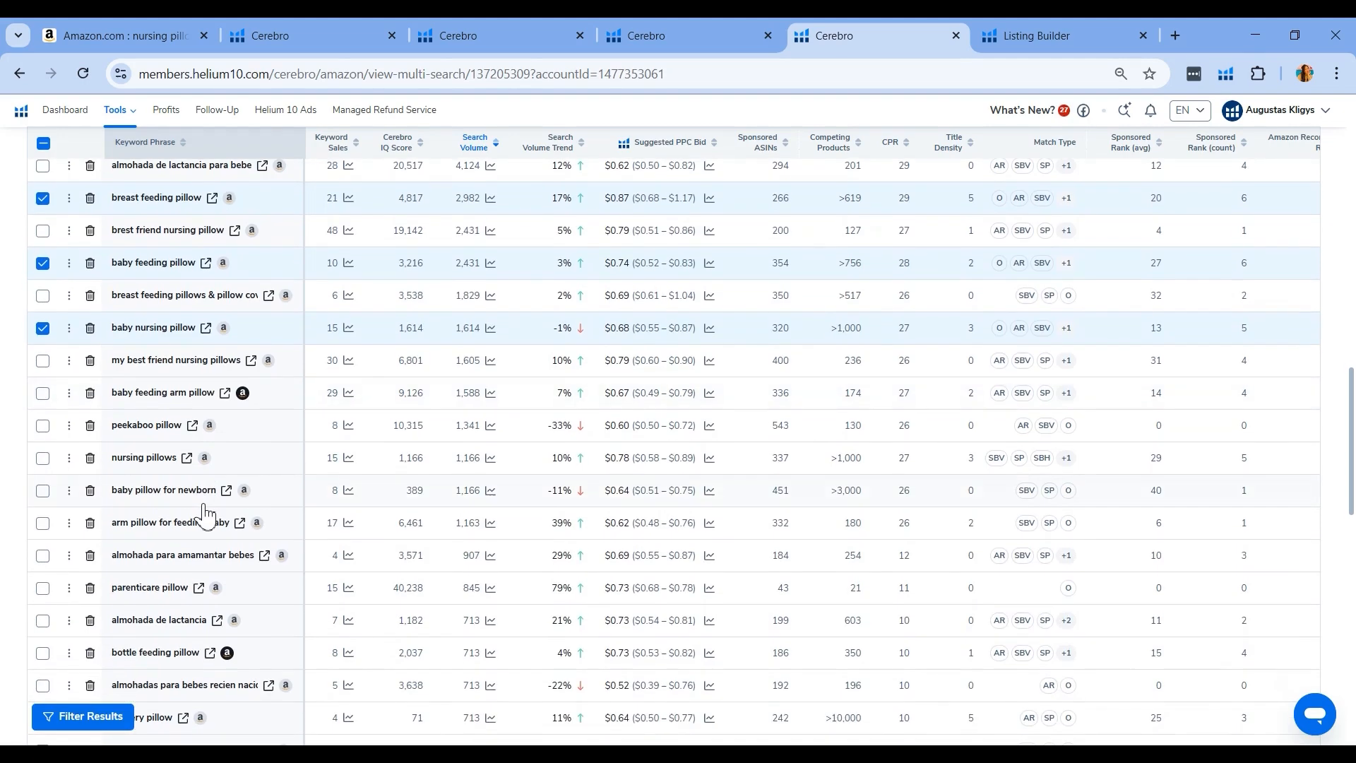
pyautogui.scroll(-10, 205, 514)
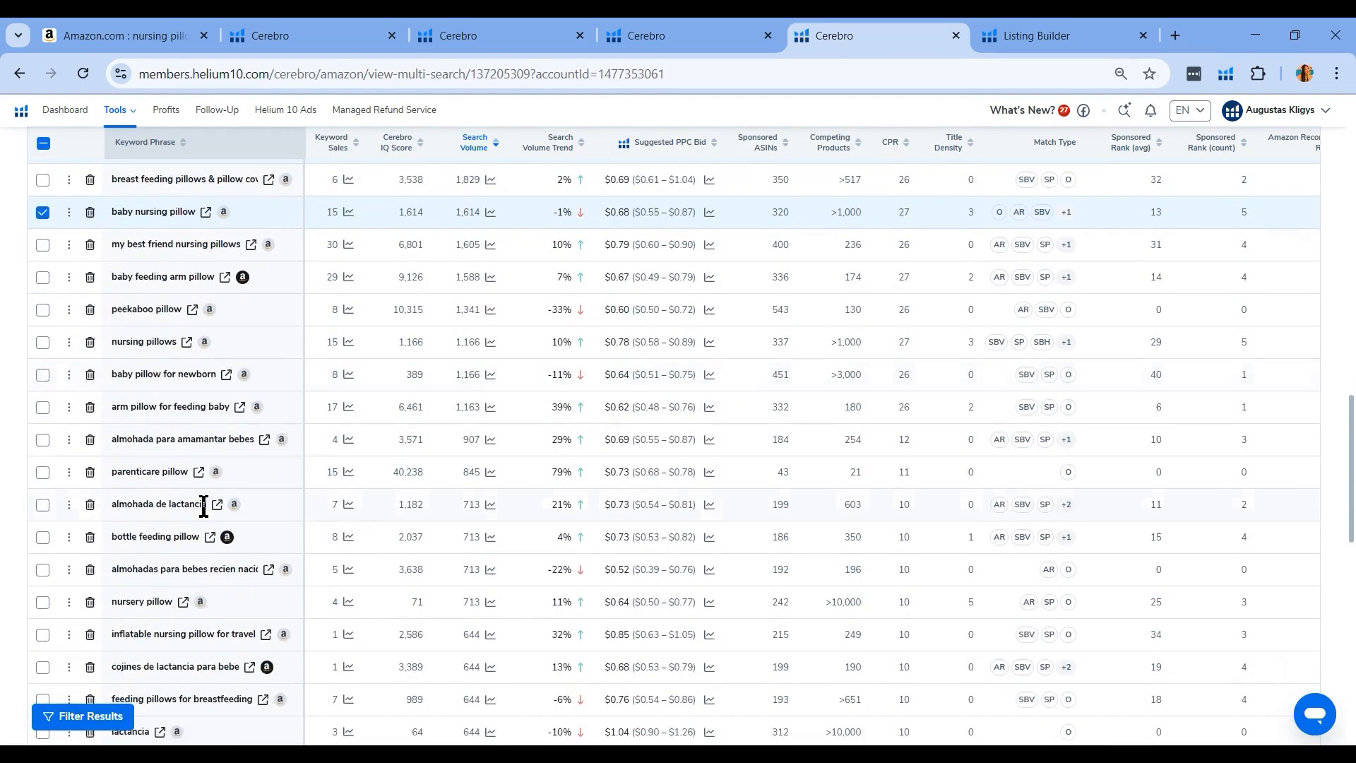
pyautogui.scroll(-2, 204, 514)
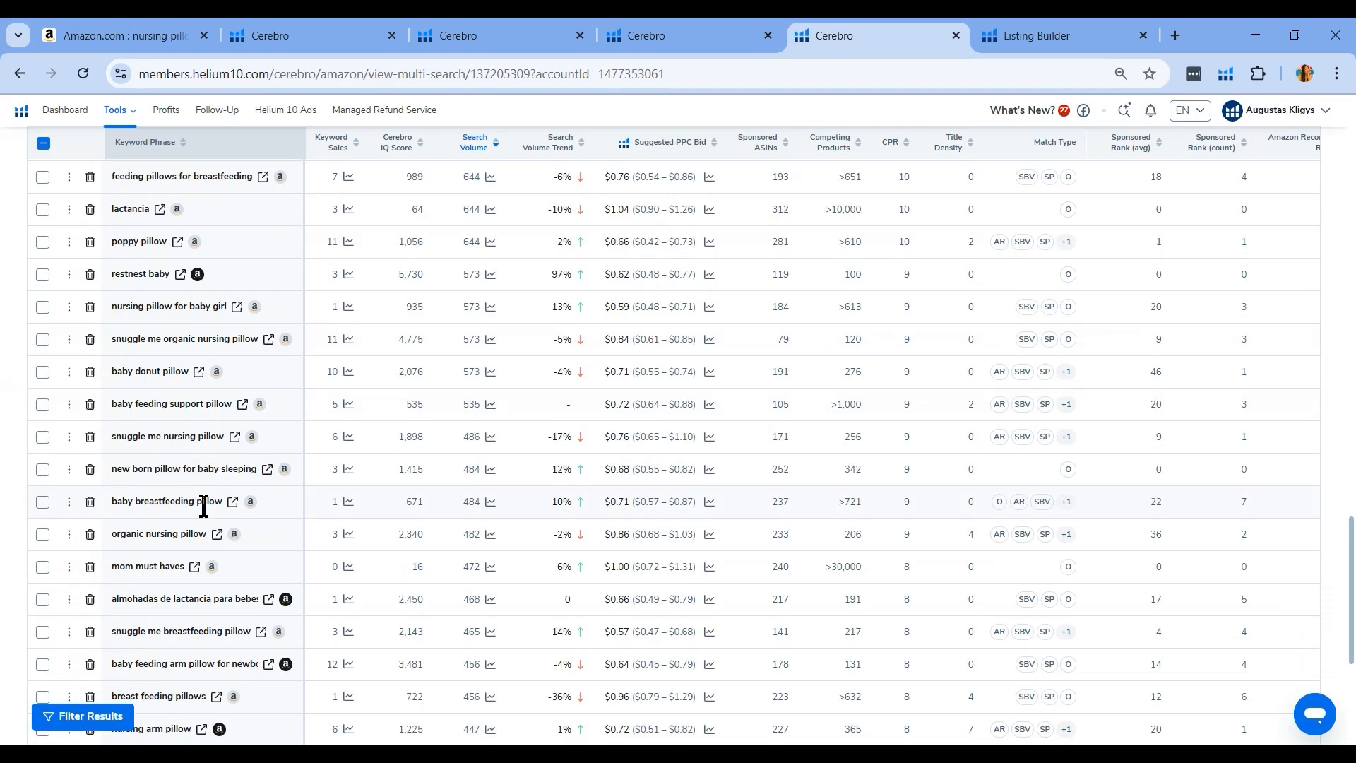
pyautogui.scroll(-2, 203, 506)
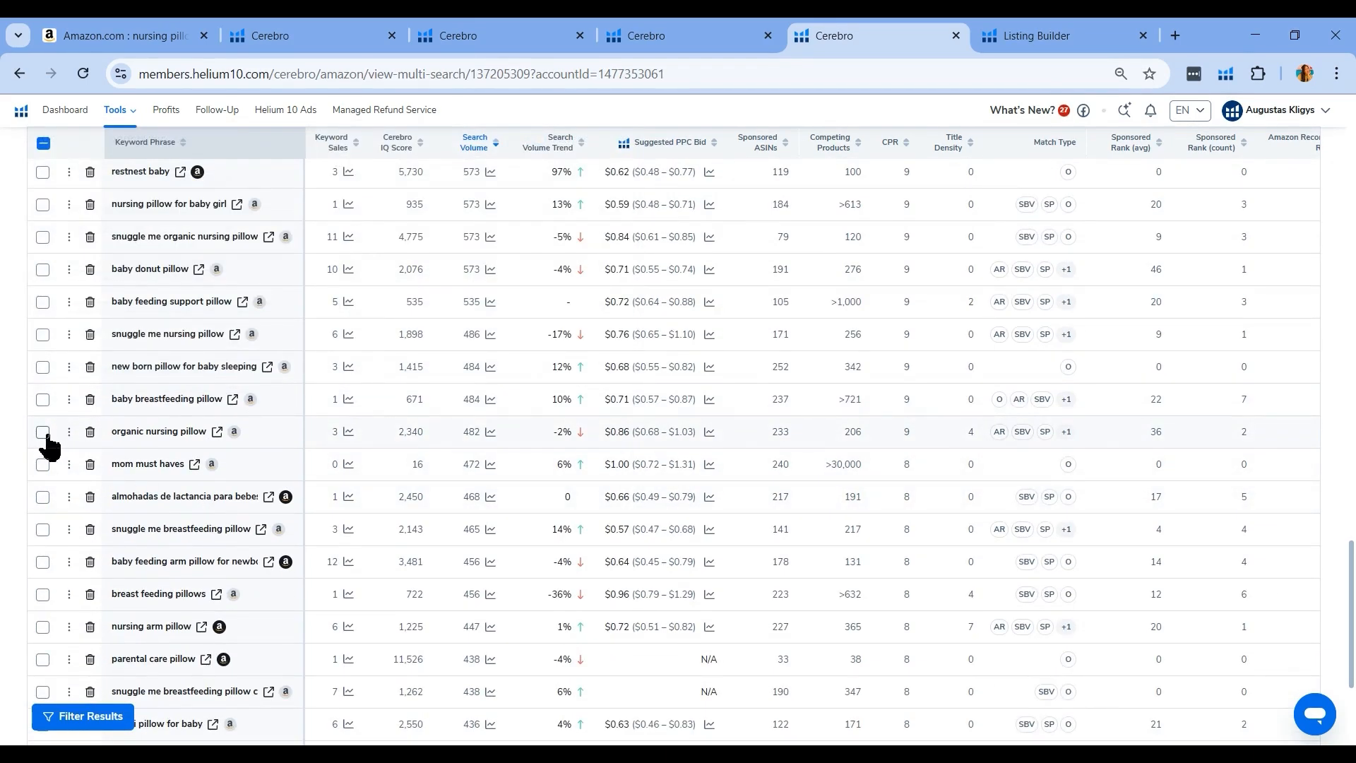
pyautogui.moveTo(197, 494)
pyautogui.scroll(-2, 197, 495)
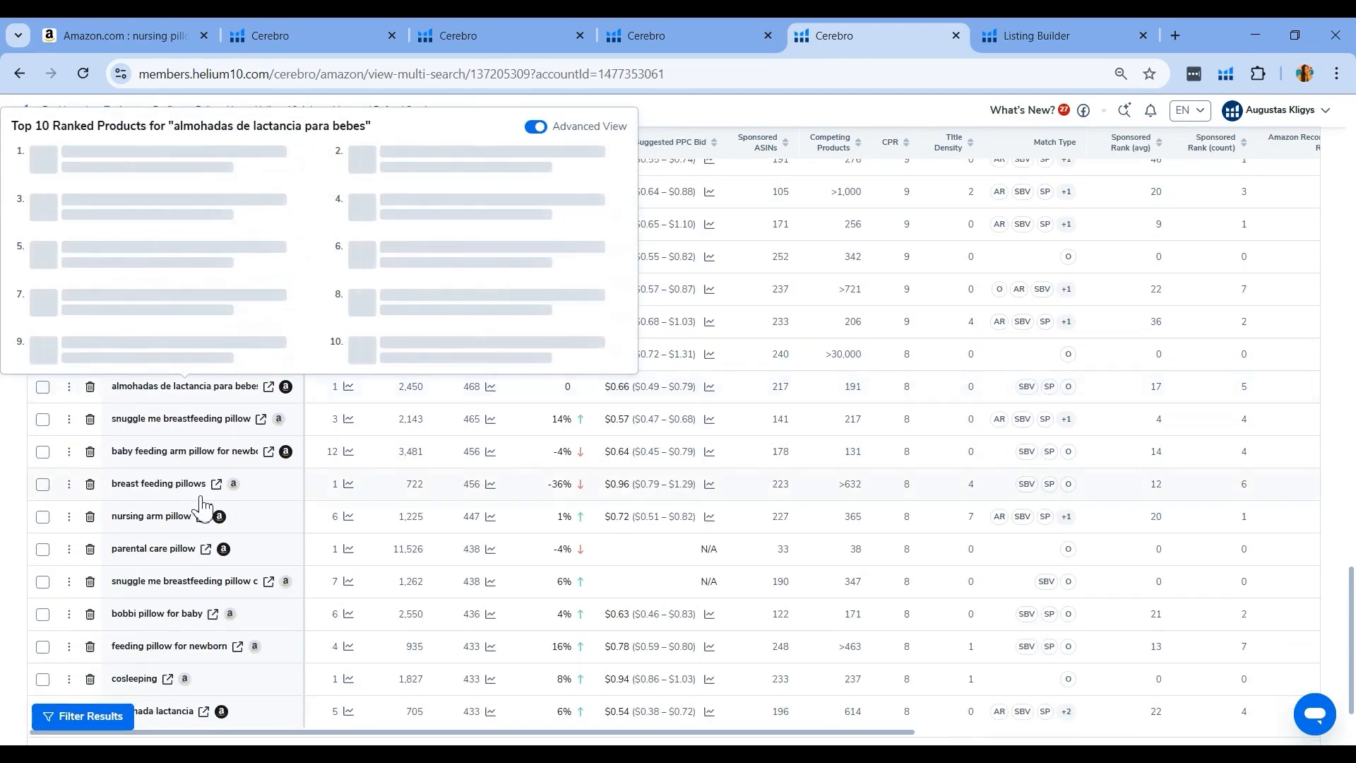
pyautogui.scroll(-2, 203, 506)
pyautogui.scroll(-1, 204, 507)
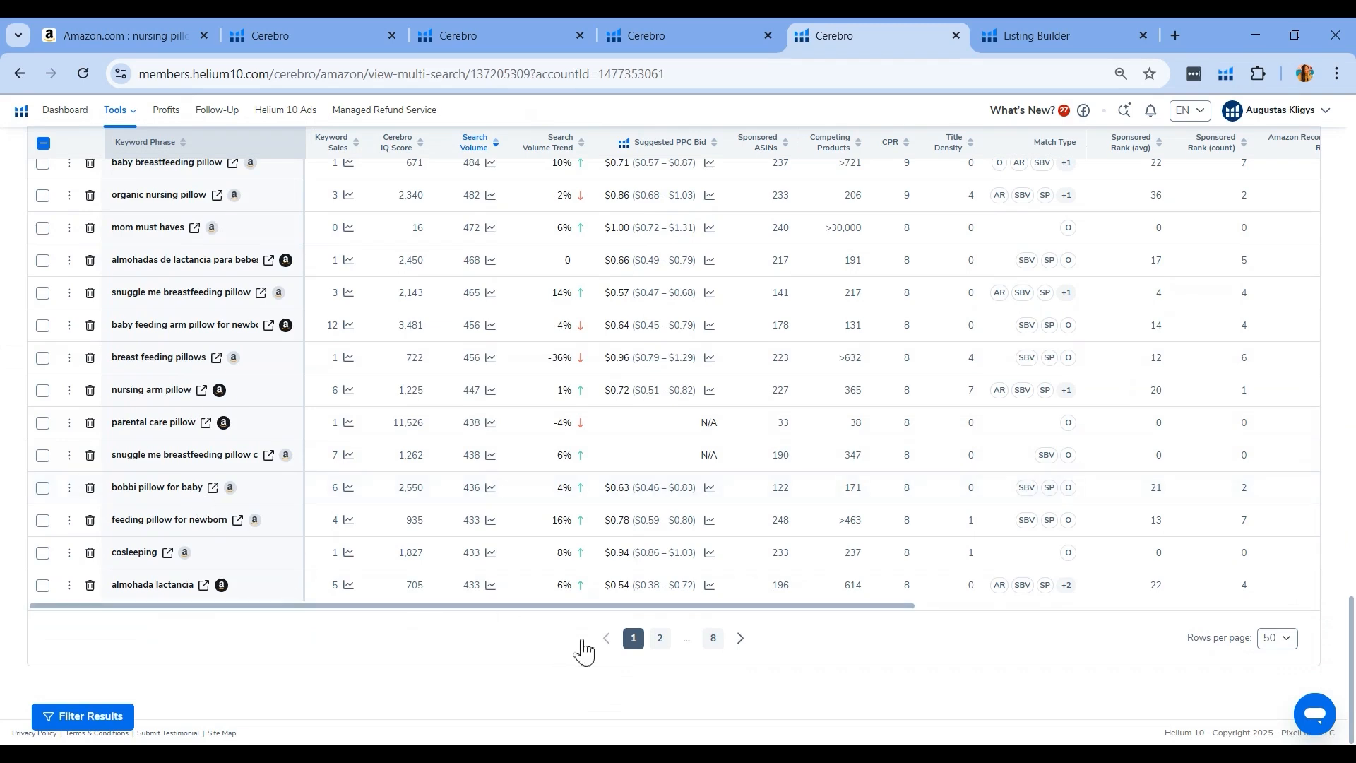
# Go through the second page of Cerebro results and select the keywords "adjustable nursing pillow" and "portable nursing pillow"
pyautogui.click(661, 639)
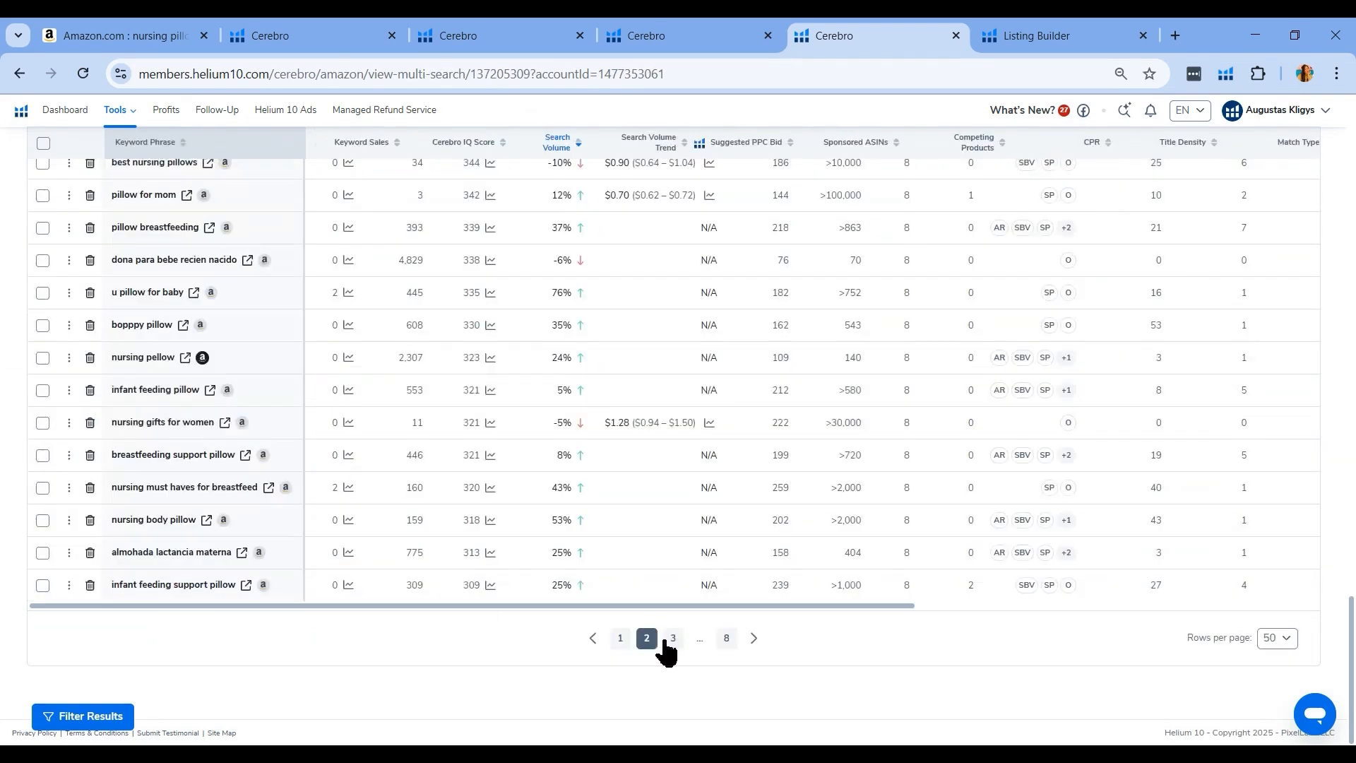
pyautogui.scroll(10, 217, 283)
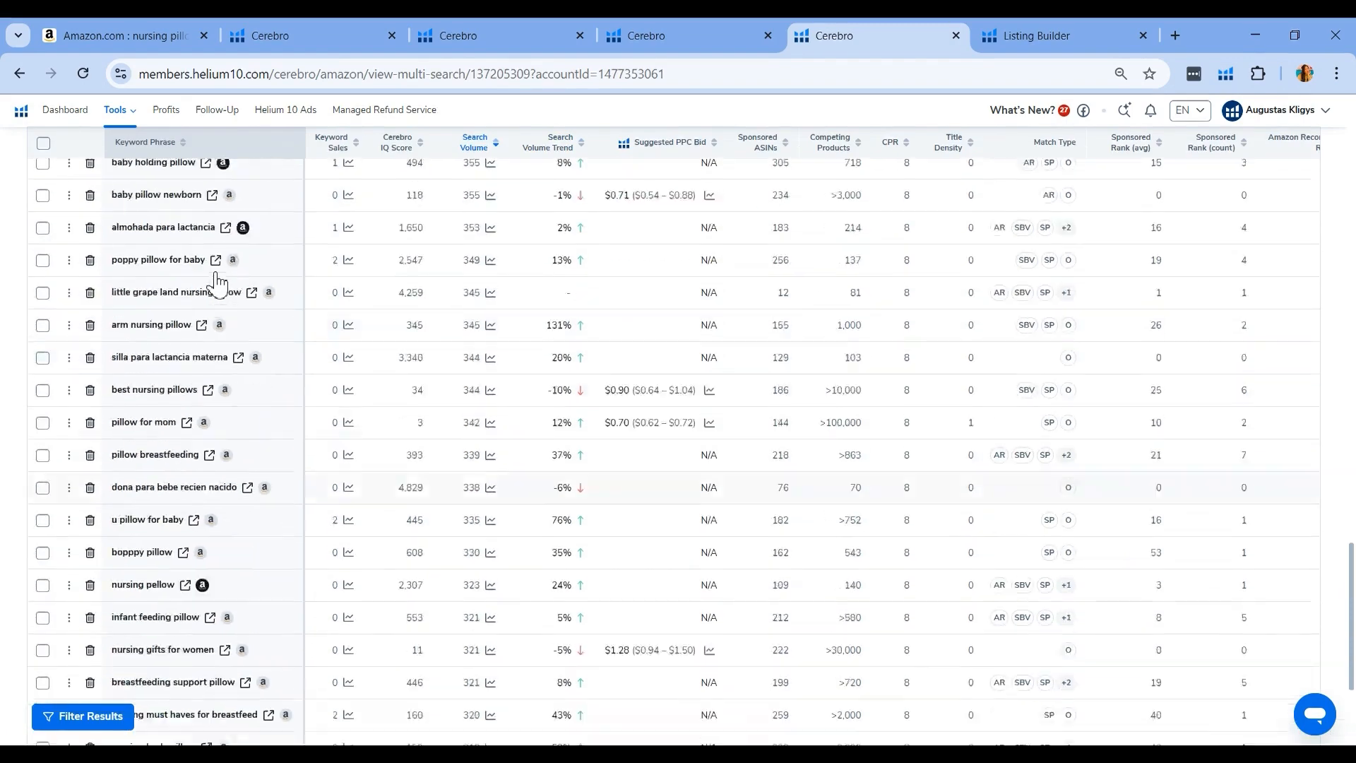
pyautogui.scroll(5, 217, 282)
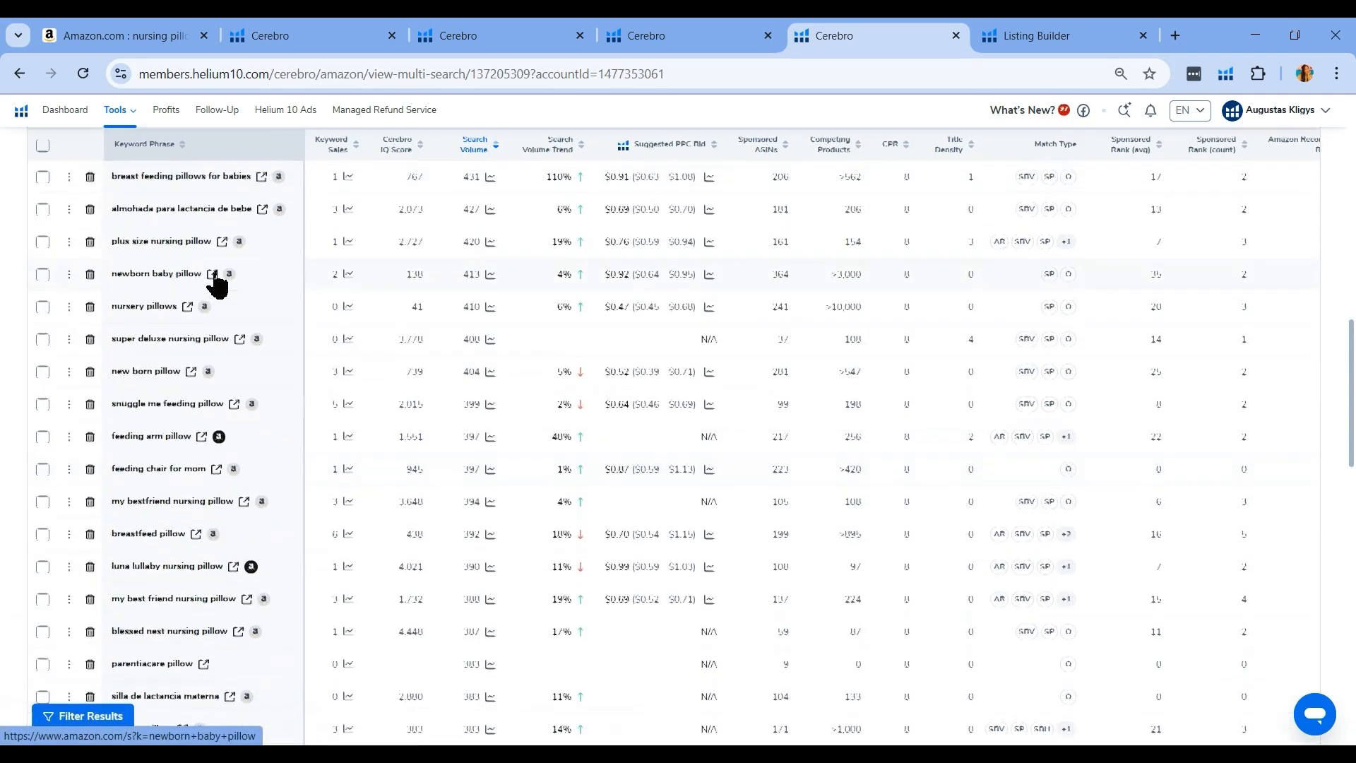
pyautogui.scroll(-1, 217, 283)
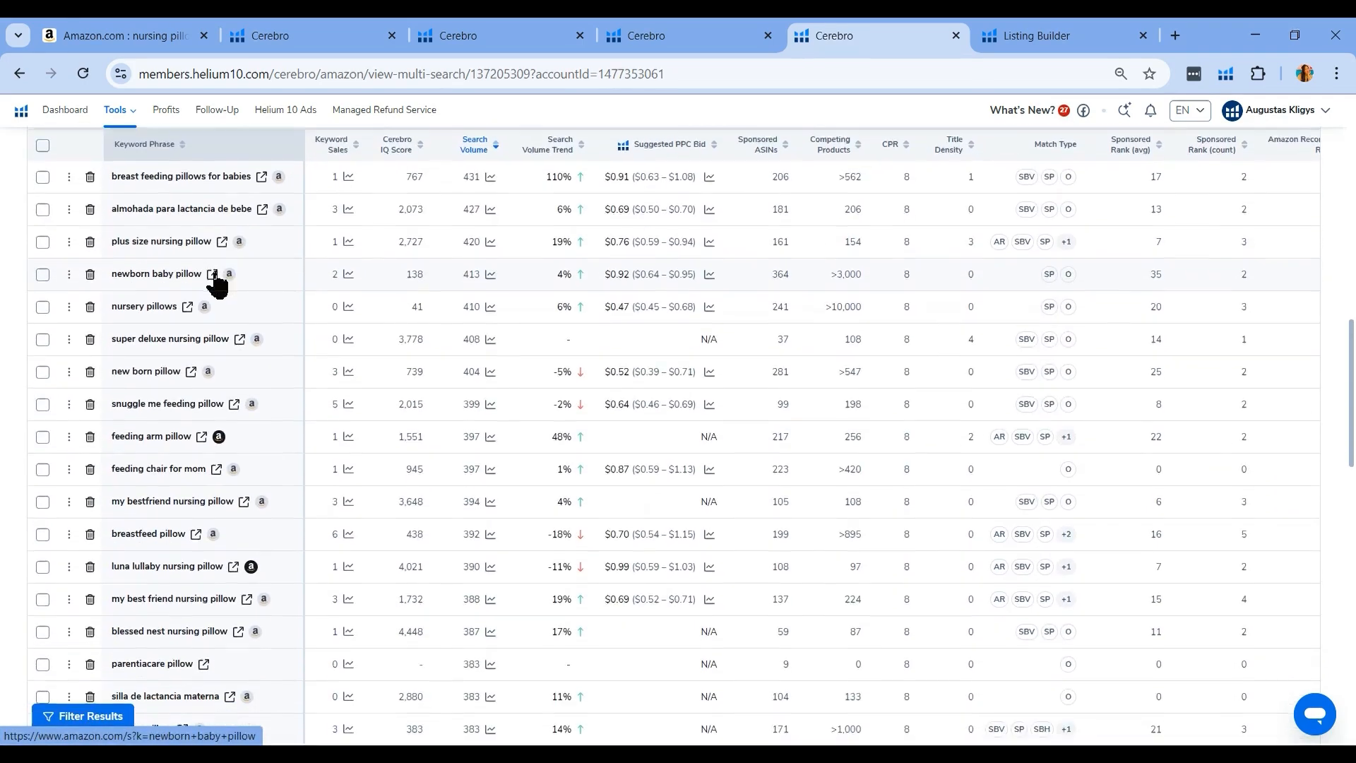
pyautogui.scroll(-2, 217, 283)
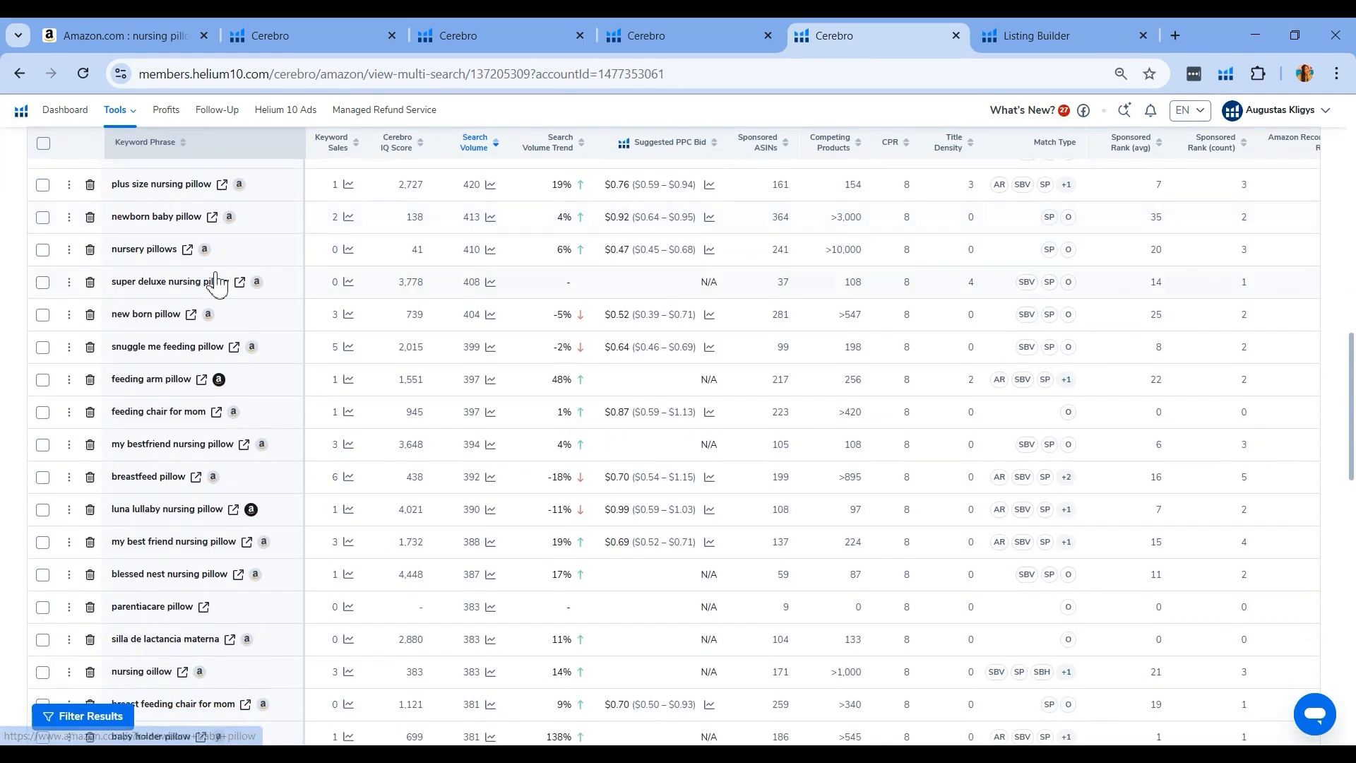
pyautogui.scroll(-2, 214, 280)
pyautogui.scroll(-2, 216, 274)
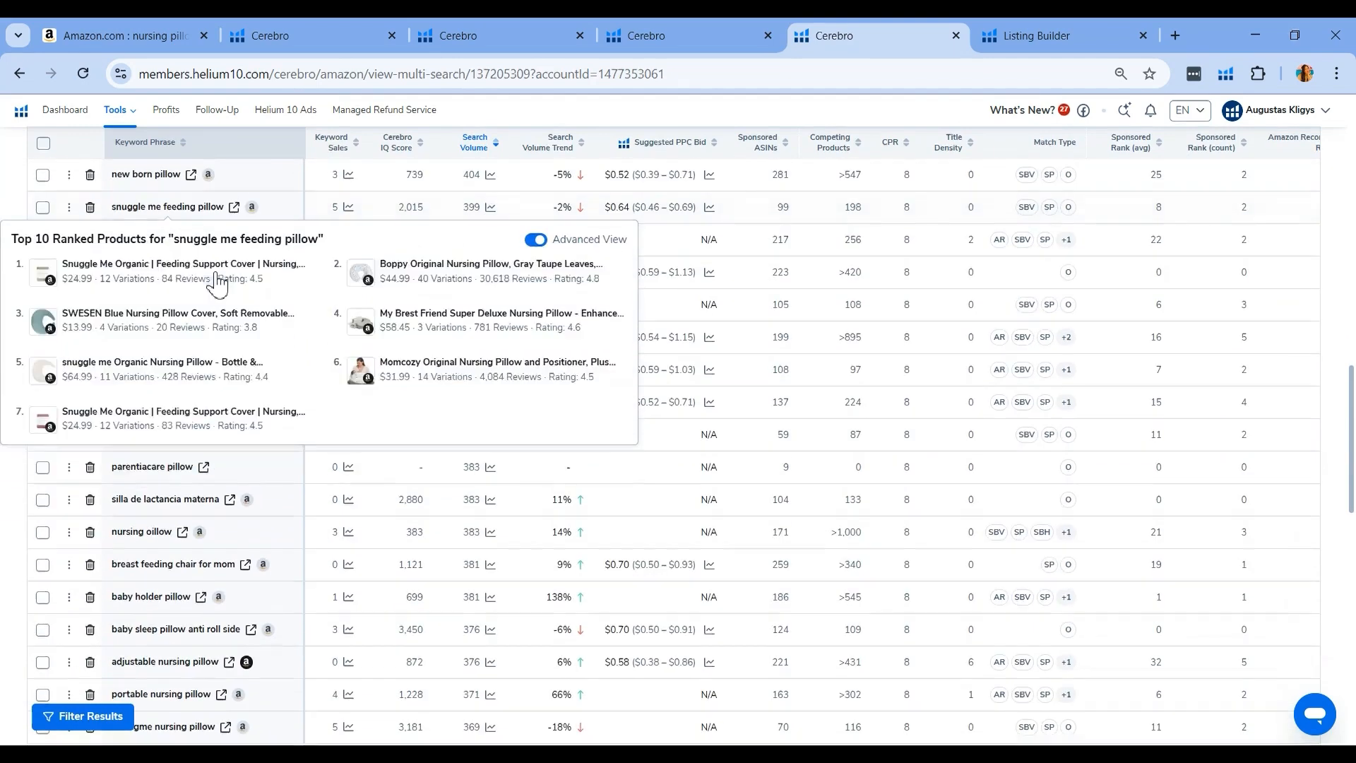
pyautogui.scroll(-4, 217, 526)
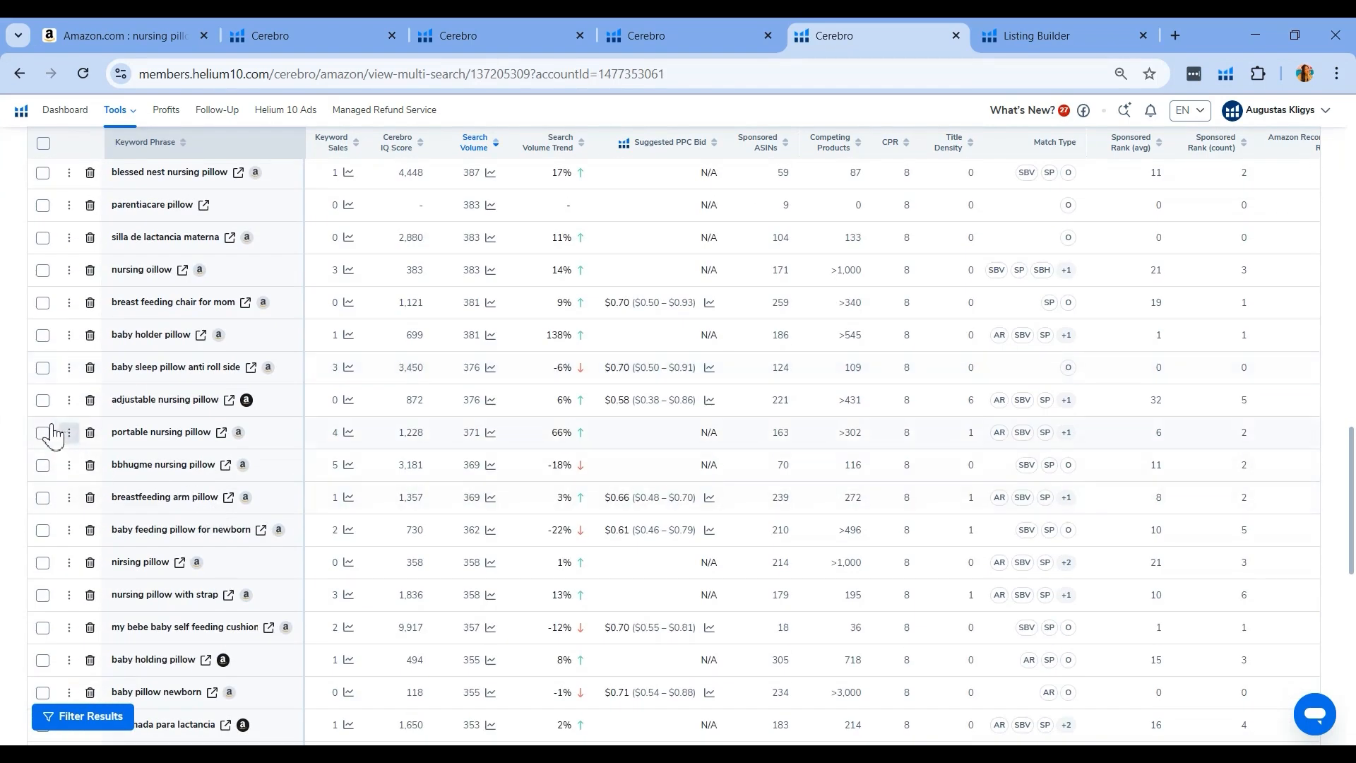
pyautogui.click(43, 401)
pyautogui.click(42, 433)
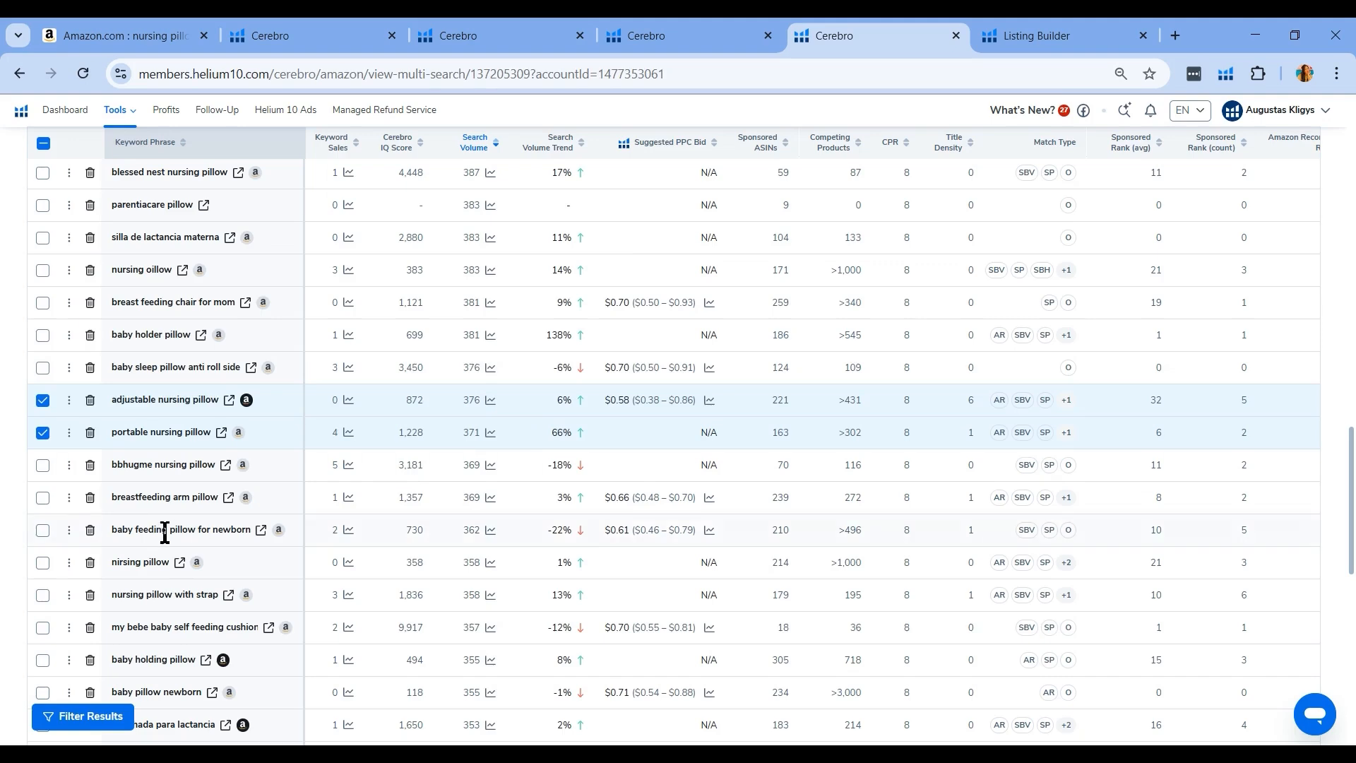
# Return to the first page of Cerebro results and select the keywords "bottle feeding pillow" and "baby feeding pillow"
pyautogui.scroll(-7, 163, 532)
pyautogui.scroll(-5, 199, 537)
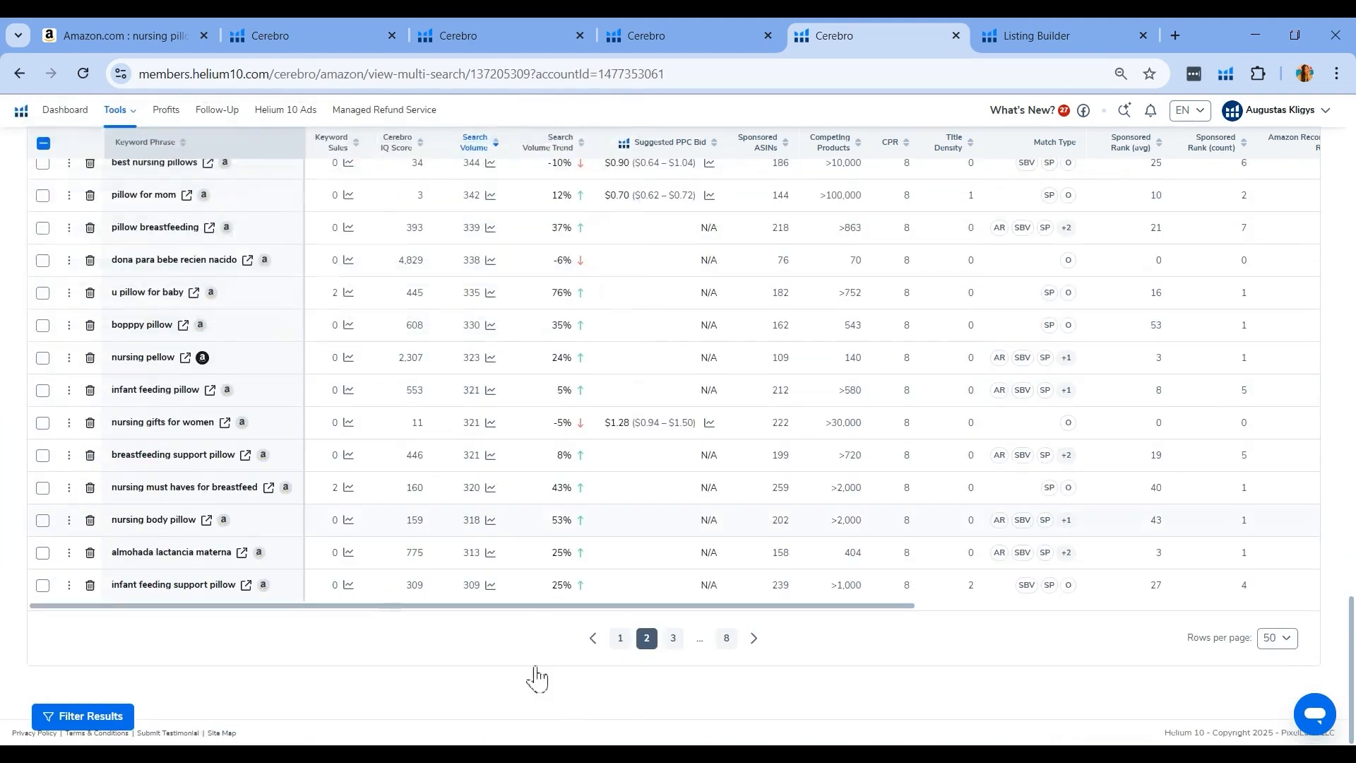
pyautogui.click(625, 644)
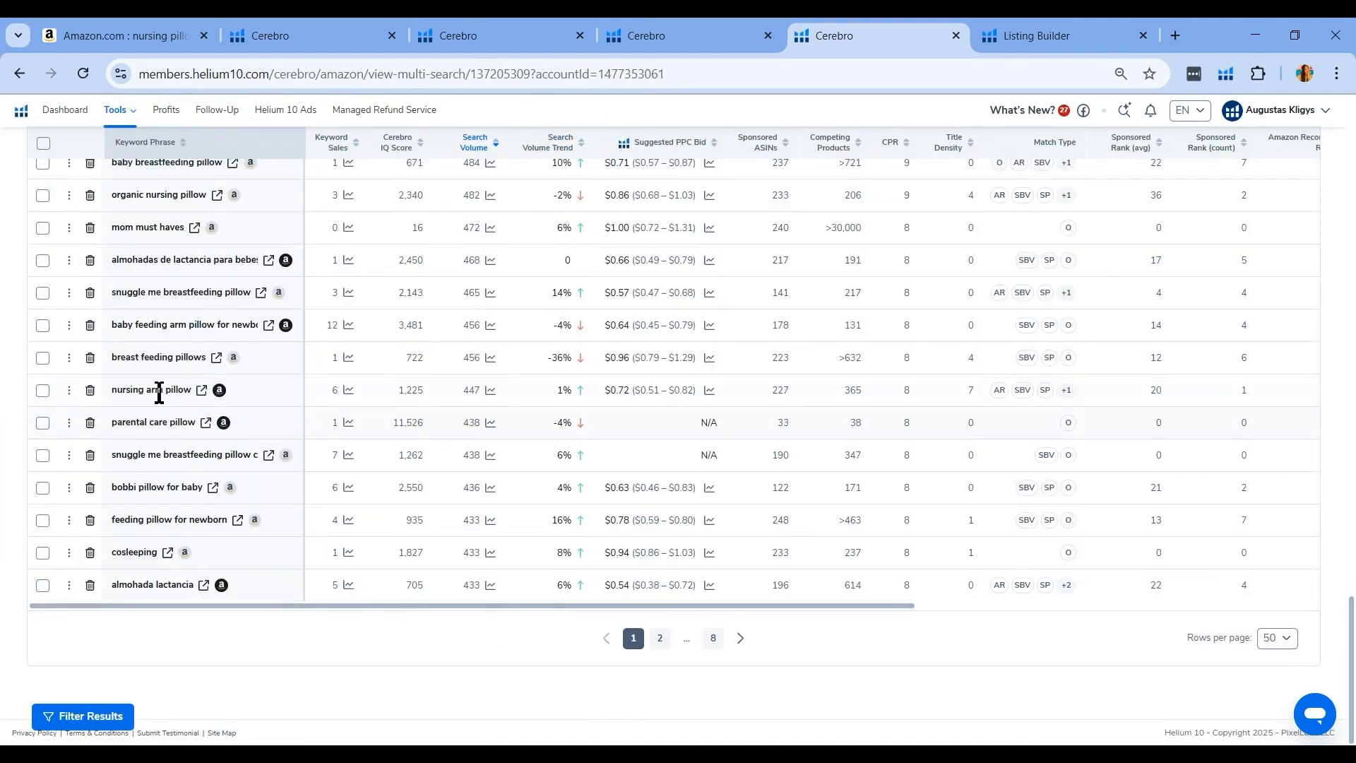
pyautogui.scroll(8, 152, 357)
pyautogui.scroll(2, 149, 353)
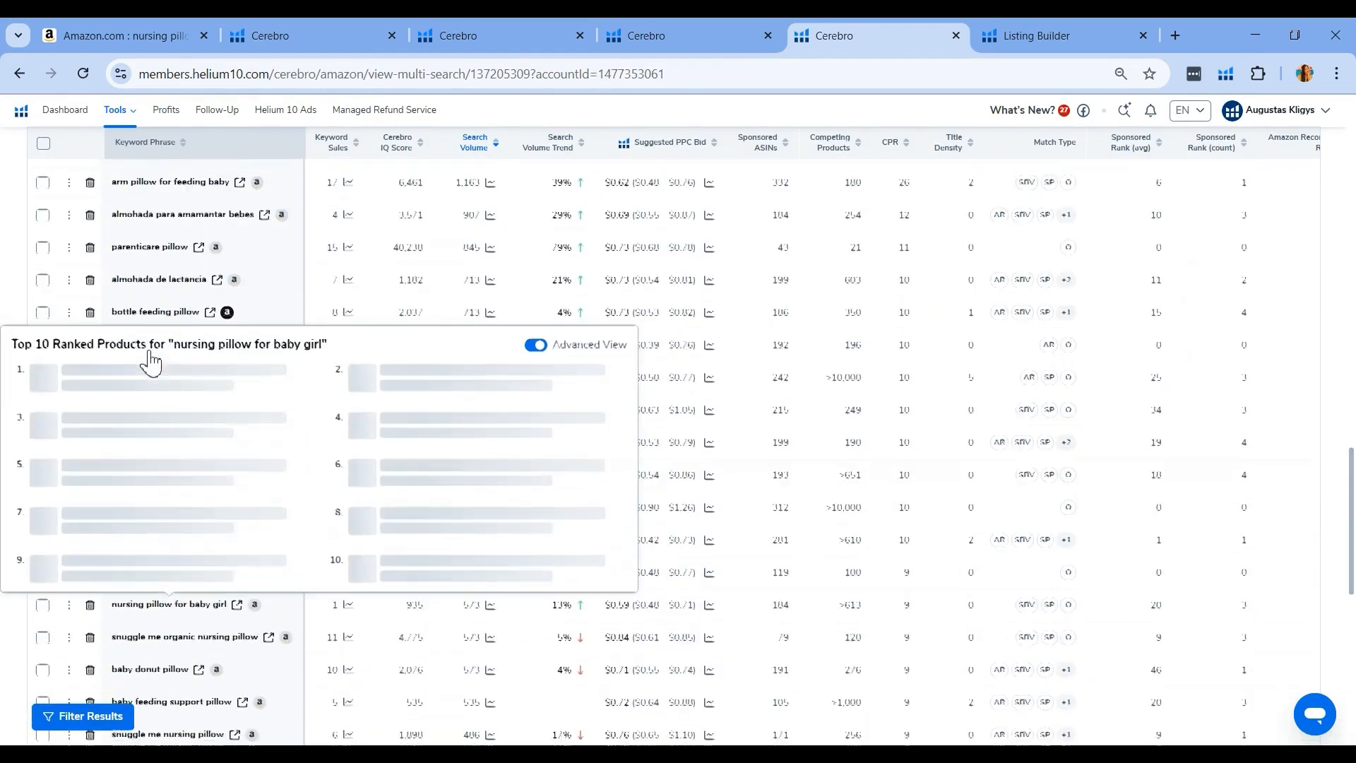
pyautogui.click(43, 341)
pyautogui.moveTo(171, 344)
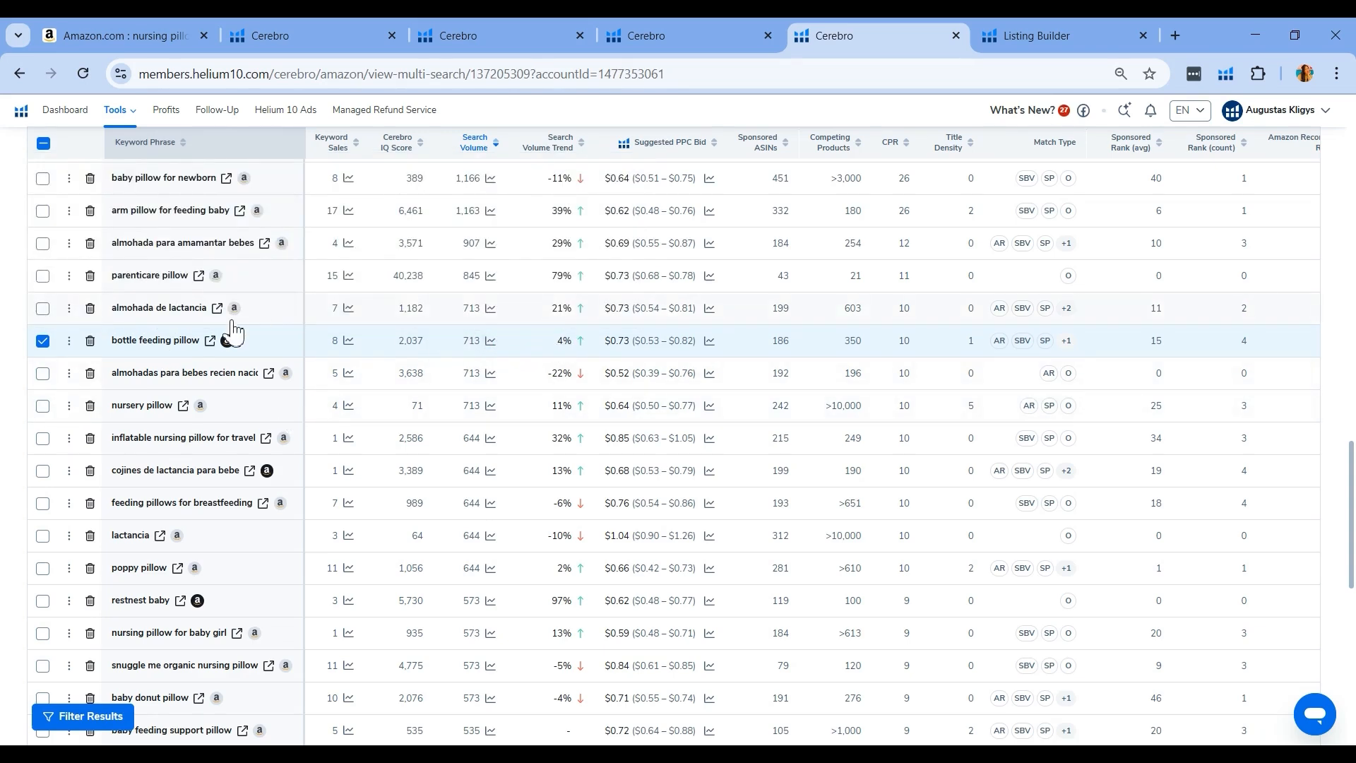
pyautogui.scroll(-1, 210, 344)
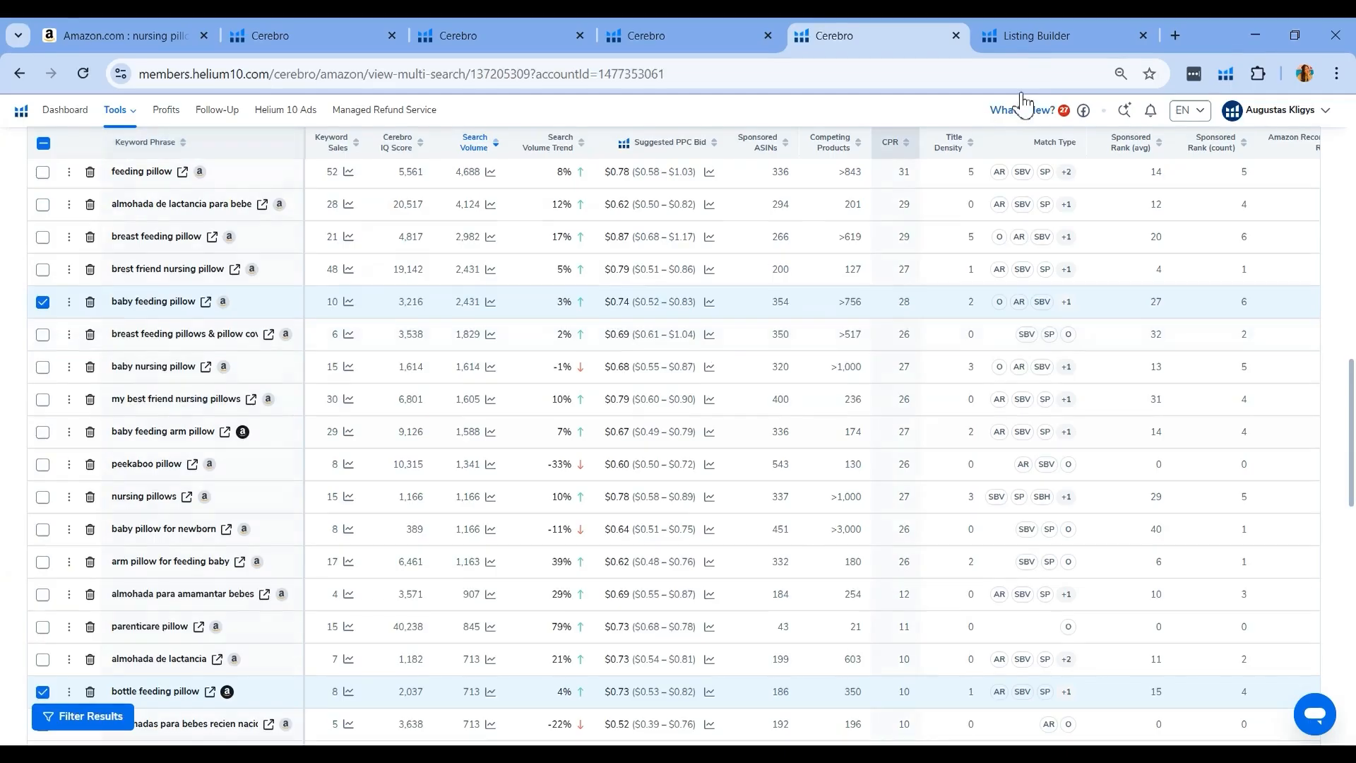
pyautogui.click(1036, 39)
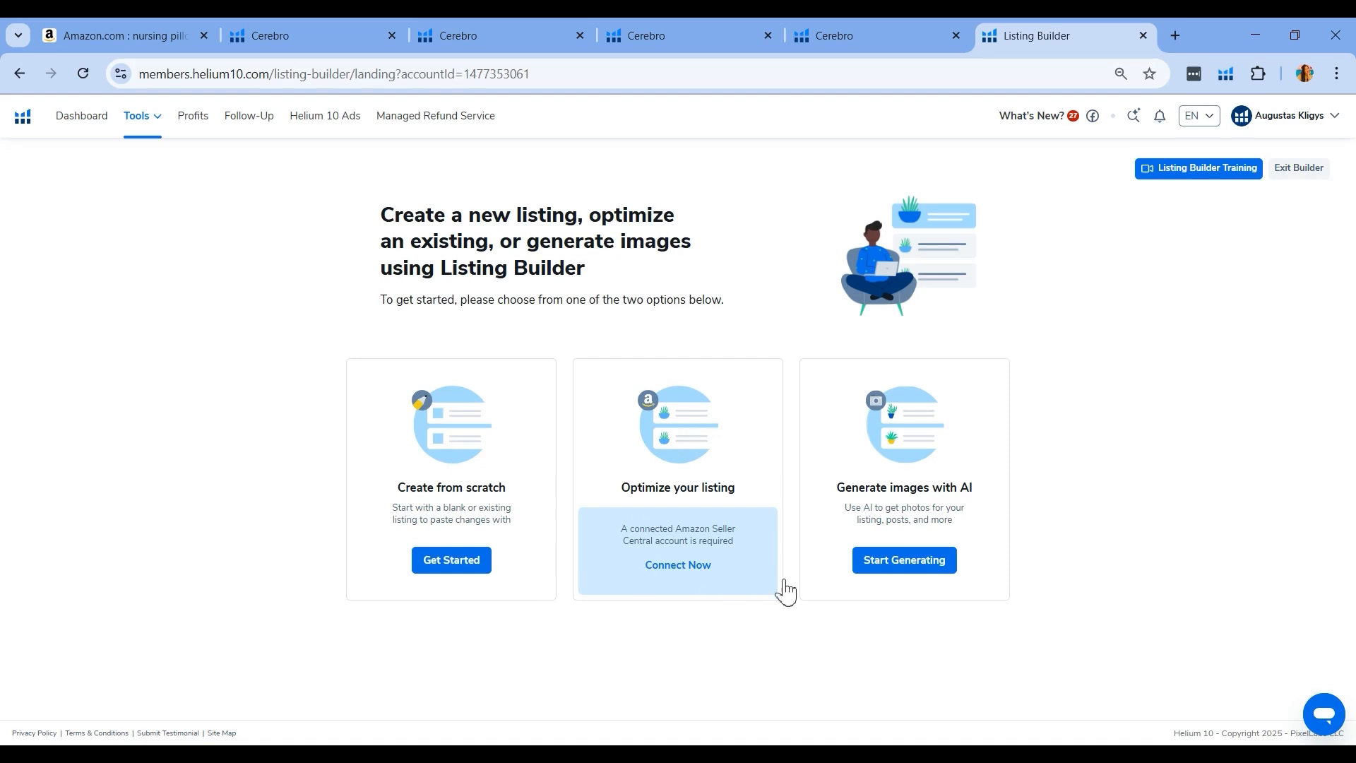
pyautogui.click(894, 563)
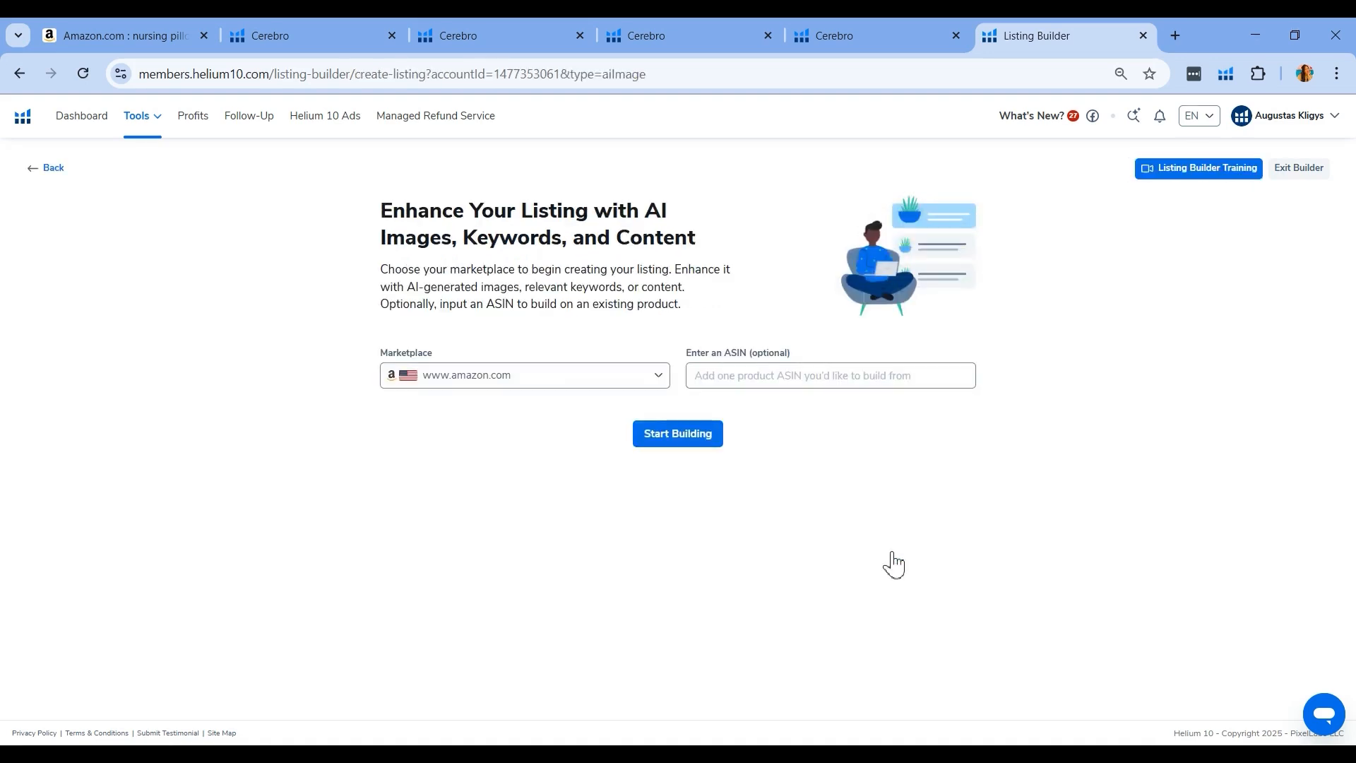
pyautogui.click(697, 443)
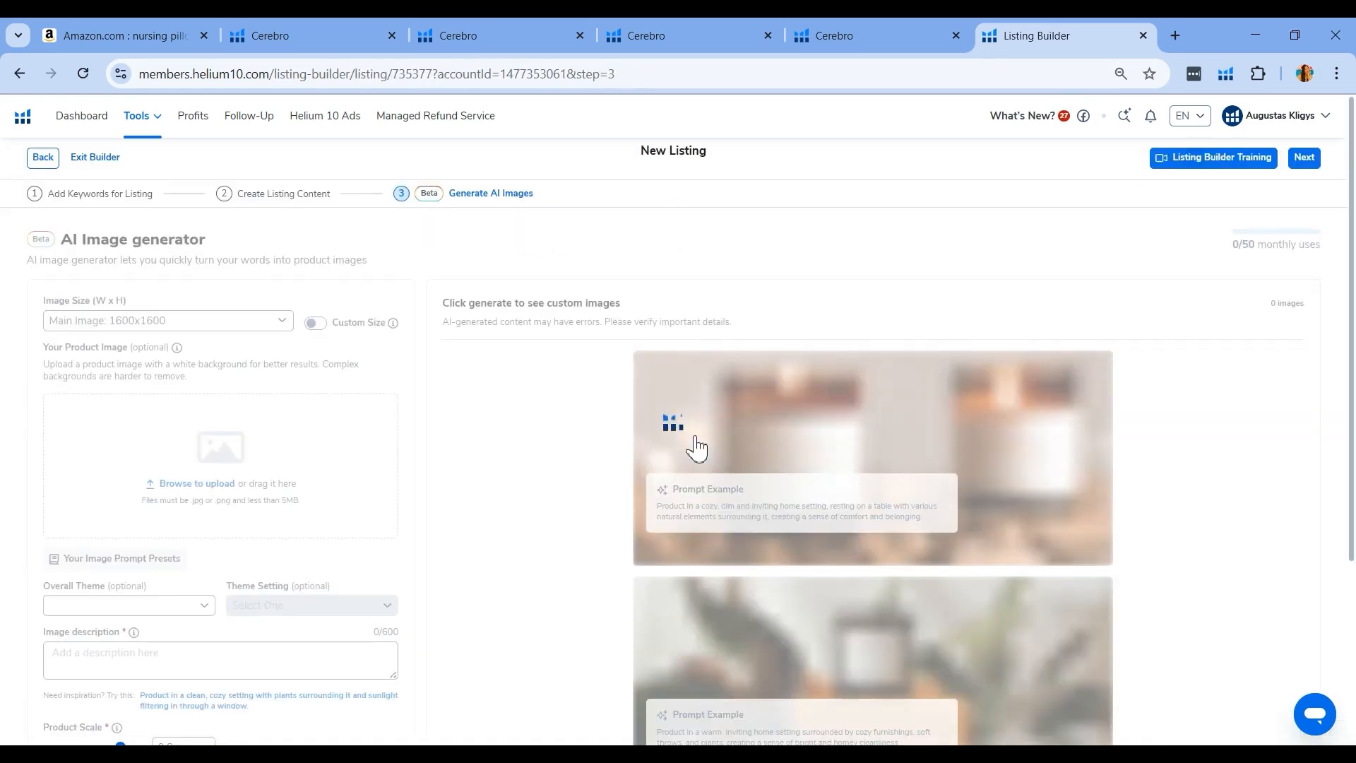
pyautogui.scroll(-4, 247, 352)
pyautogui.scroll(4, 451, 432)
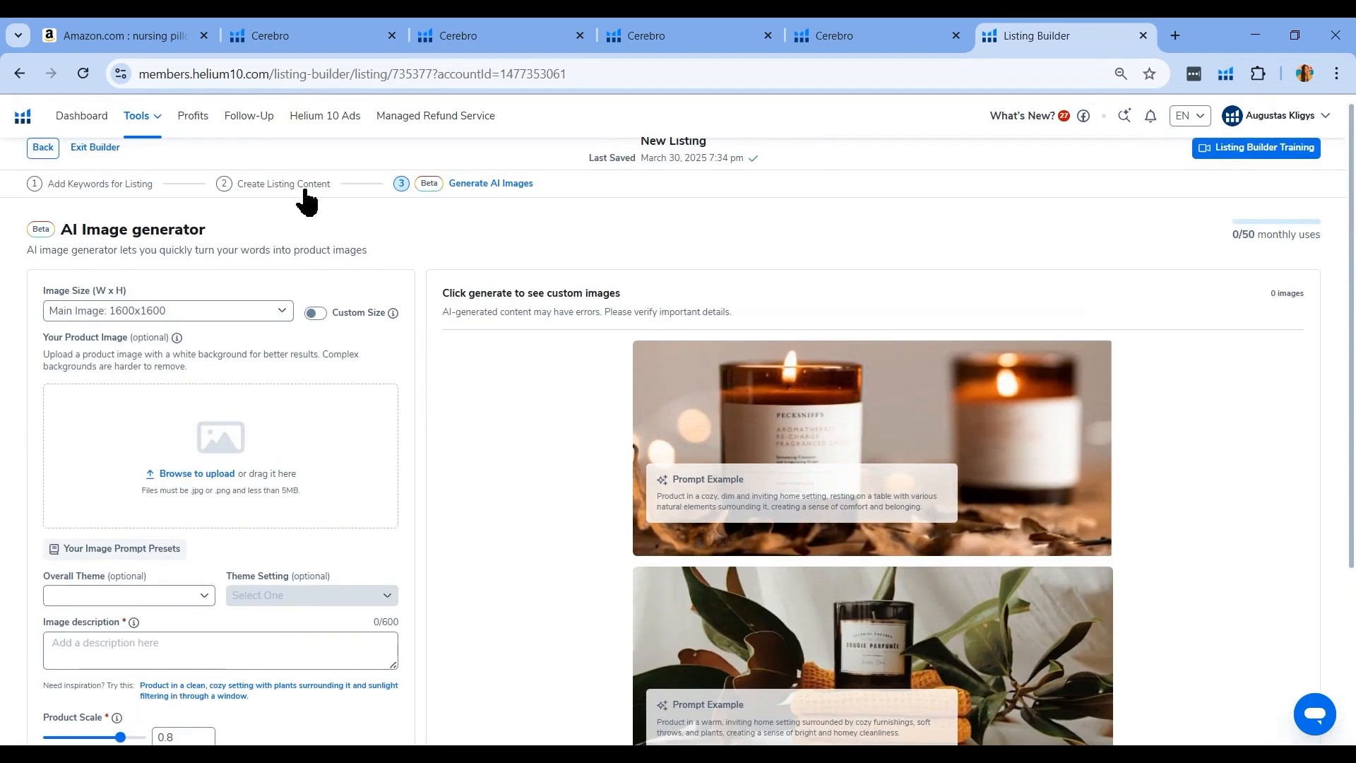
pyautogui.click(302, 190)
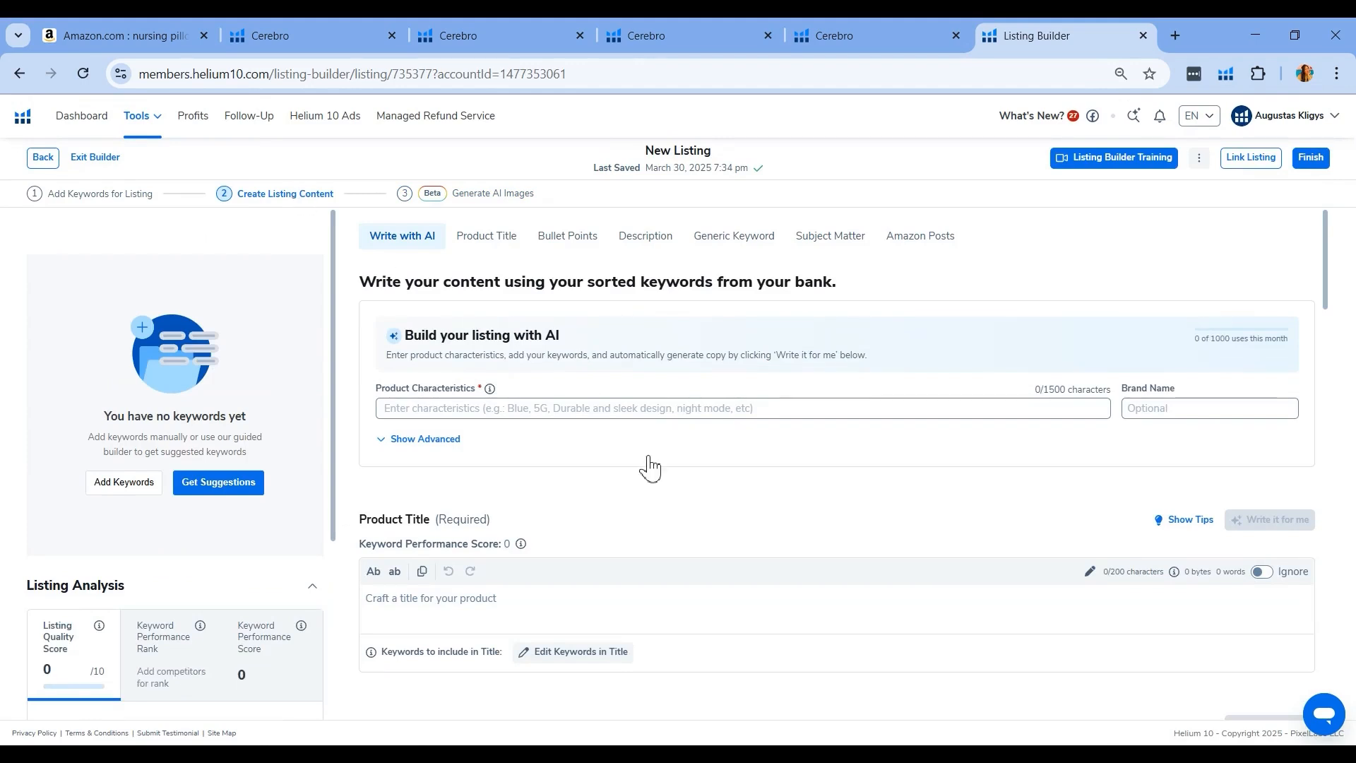
# Create a keyword bank from the 14 nursing pillow keywords, from "breast feeding pillow for women" through "portable nursing pillow"
pyautogui.click(459, 36)
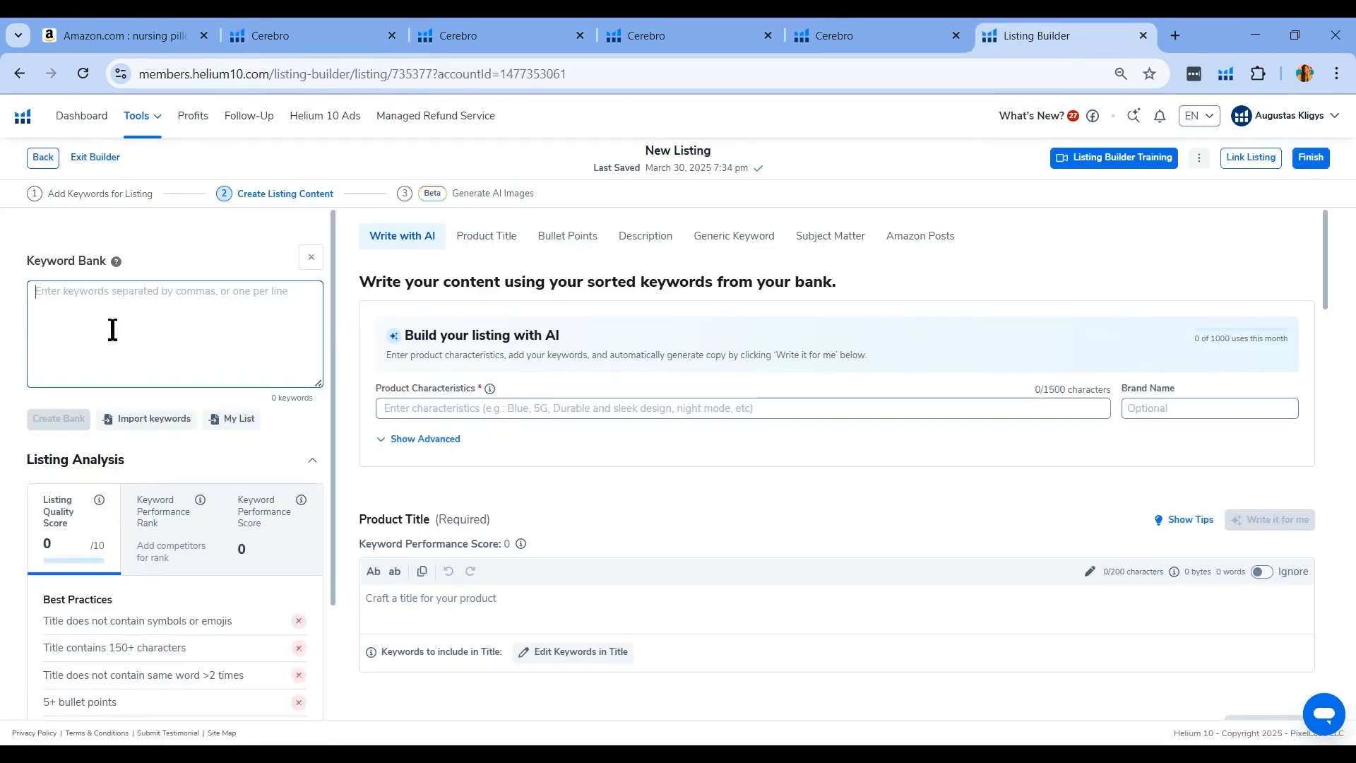
pyautogui.write('breast feeding pillow for women, baby support pillow, anti reflux newborn pillow, after birth essentials for mom kit, colic baby relief pillow, breast feeding pillows & pillow covers, nursing pillow with cover, ergo natural curve nursing pillow, nursing pillow with firm support, travel nursing pillow, nursing pillow for plus-size moms, breastfeeding pillow or baby feeding pillow, adjustable nursing pillow, portable nursing pillow')
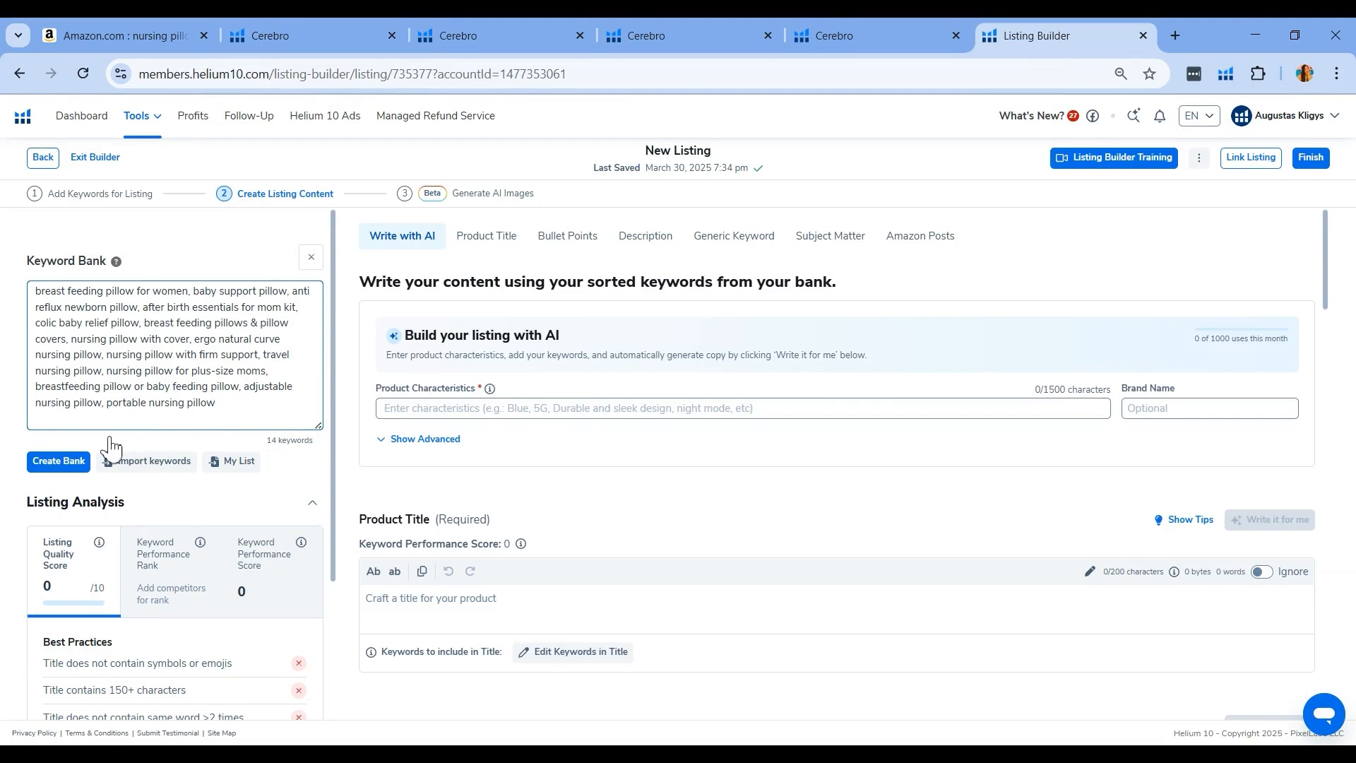
pyautogui.click(68, 463)
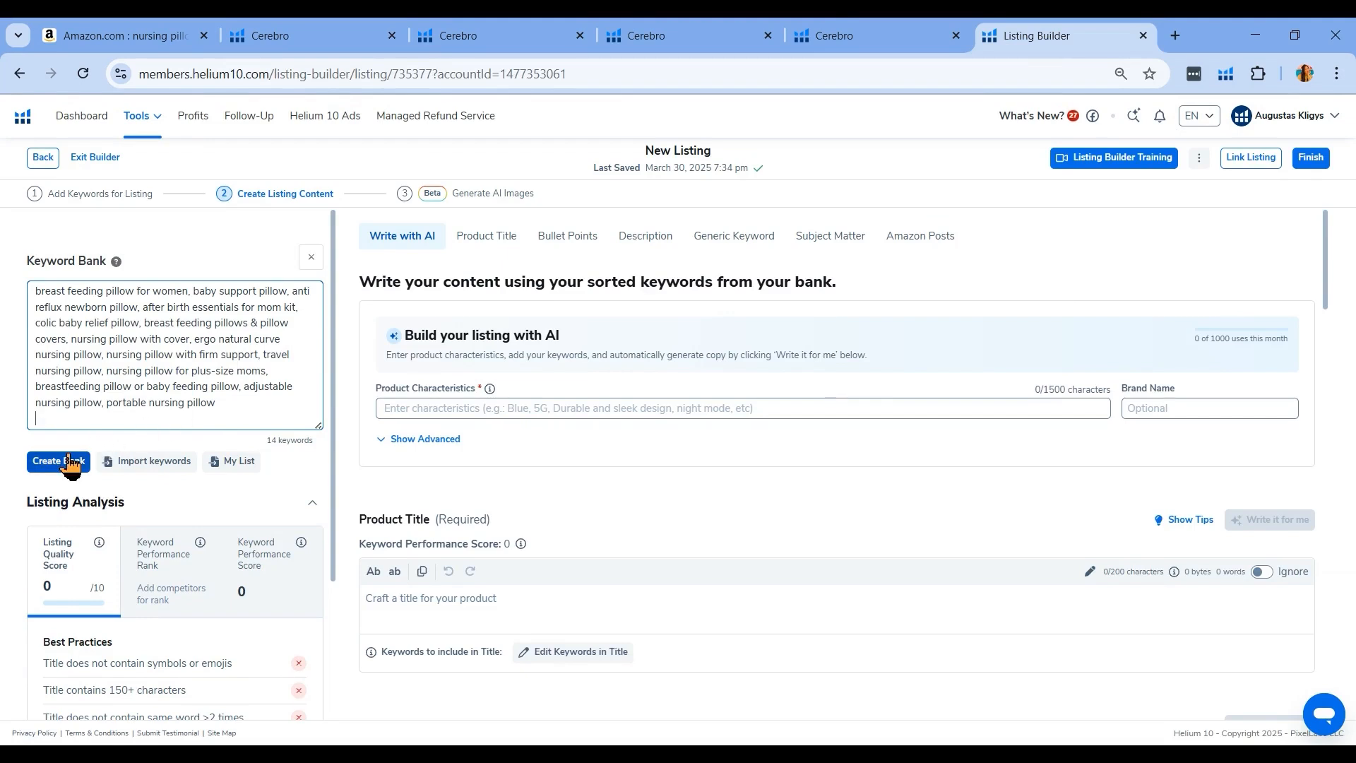
# Add the product characteristics "ergonomic", "adjustable and portable" and "anti colic" to the AI listing builder
pyautogui.click(486, 415)
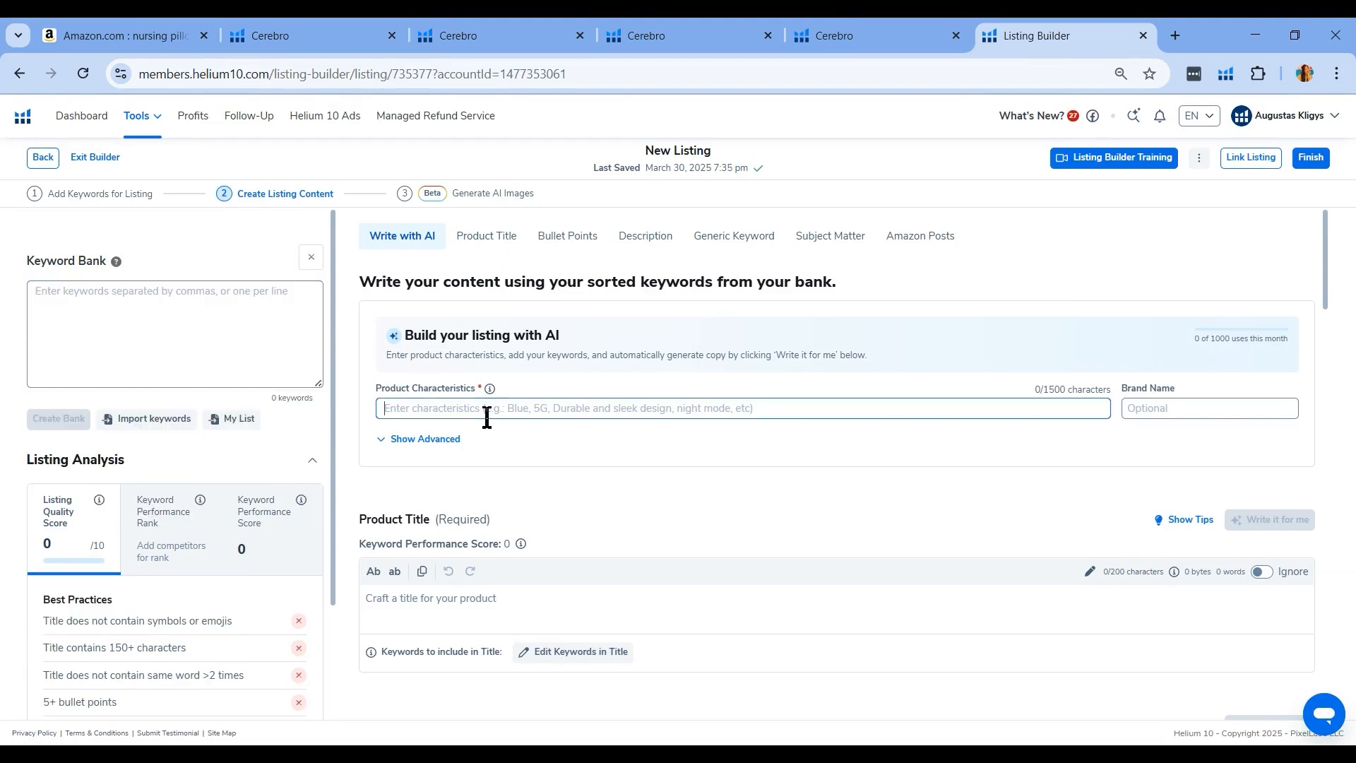
pyautogui.write('ergonomic')
pyautogui.press('Return')
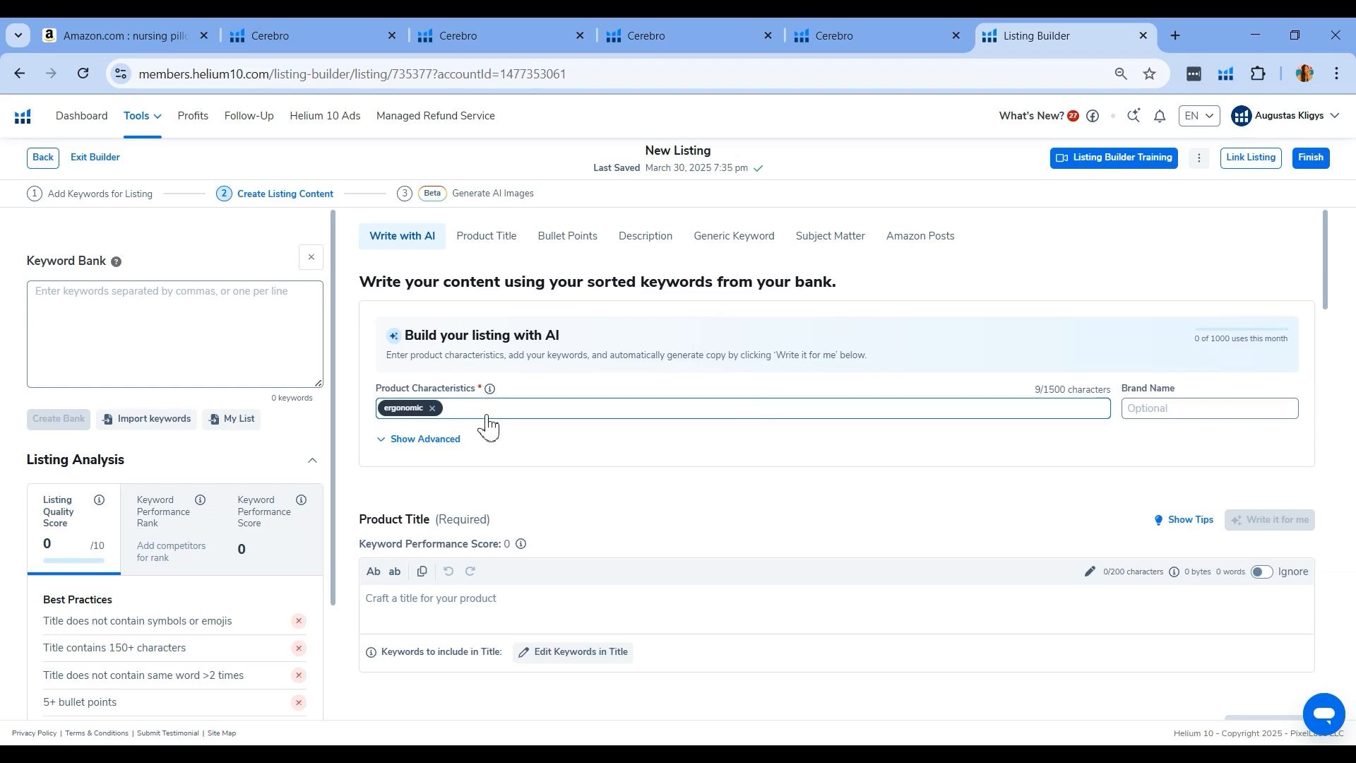
pyautogui.write('adjustable and portab')
pyautogui.write(';e')
pyautogui.press('BackSpace')
pyautogui.press('BackSpace')
pyautogui.press('BackSpace')
pyautogui.write('le')
pyautogui.press('Return')
pyautogui.write('a')
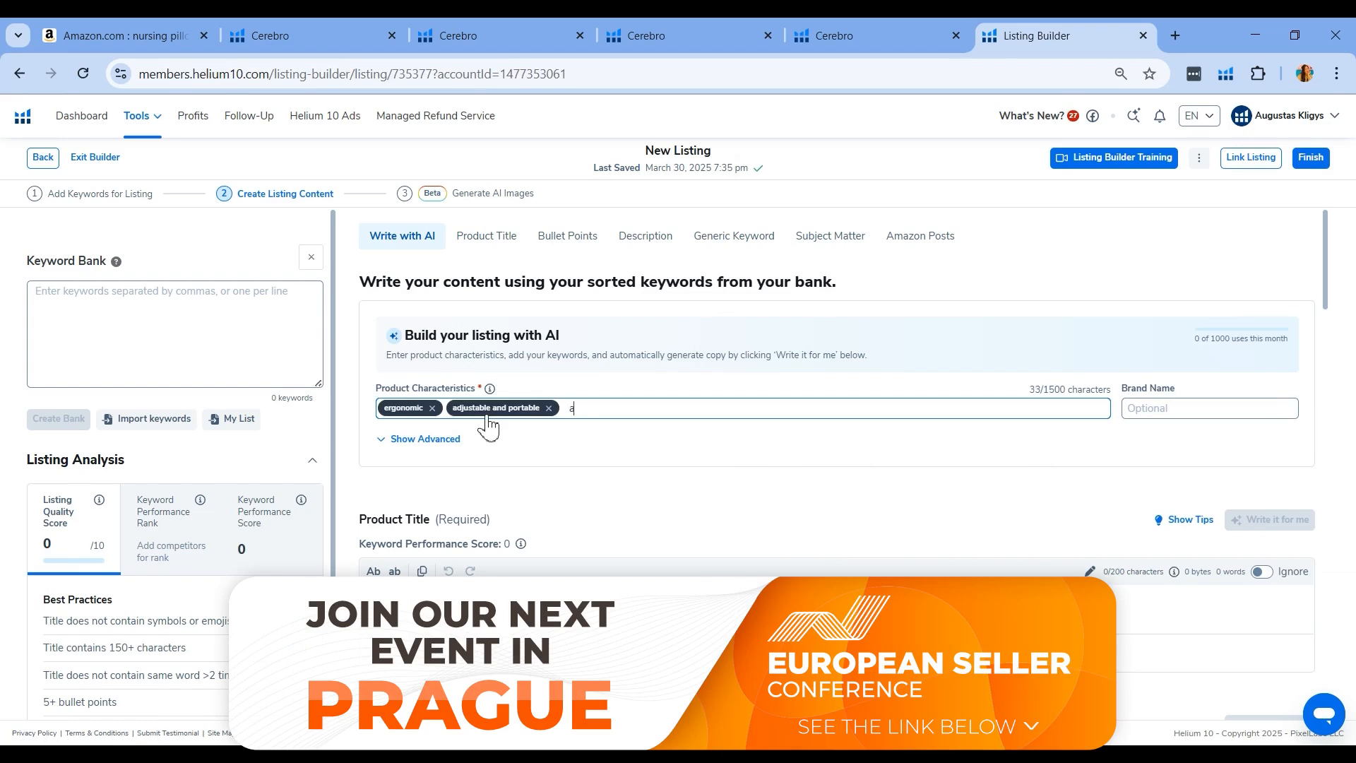
pyautogui.write('ntic colic')
pyautogui.press('Return')
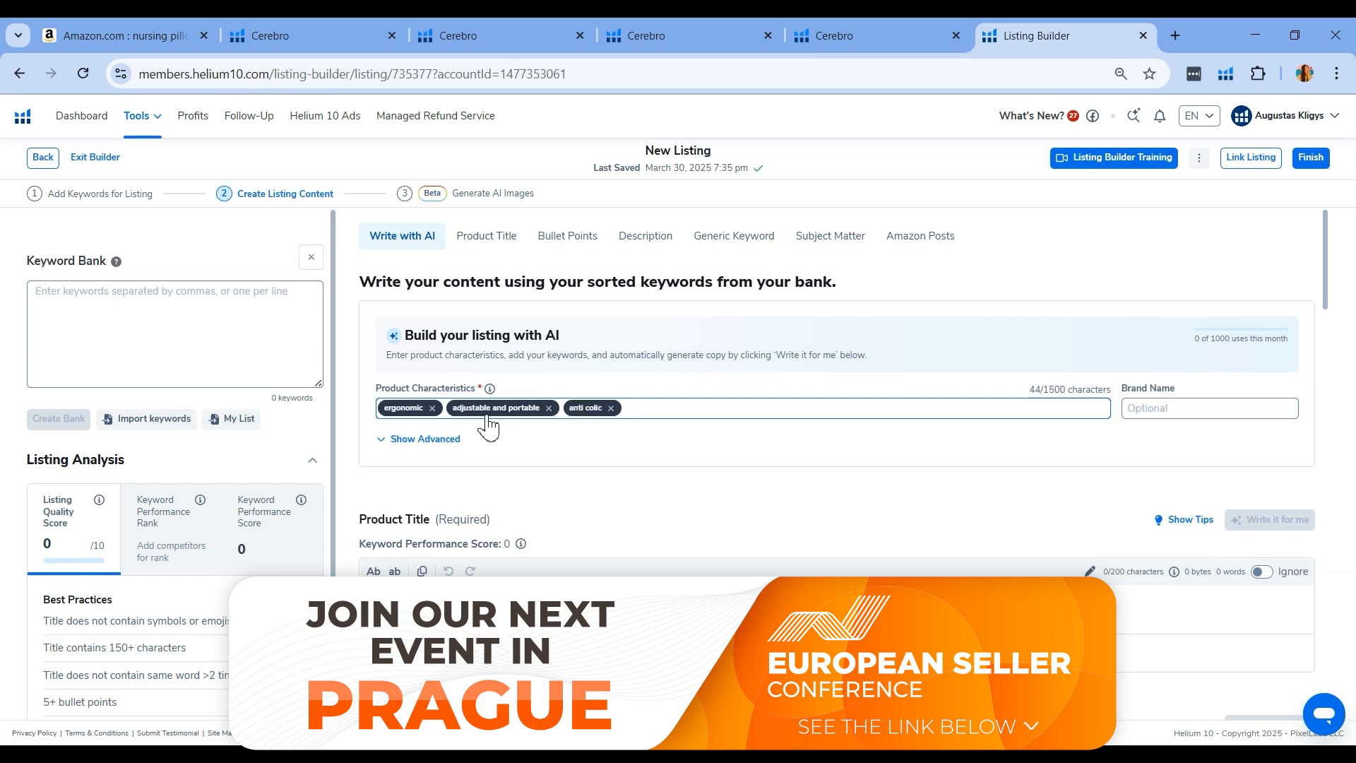
# Add "anti acid reflux" and "breast feeding pillow" to the product characteristics
pyautogui.write('ar')
pyautogui.write('ti a')
pyautogui.write('cid ref')
pyautogui.write('lux')
pyautogui.press('Return')
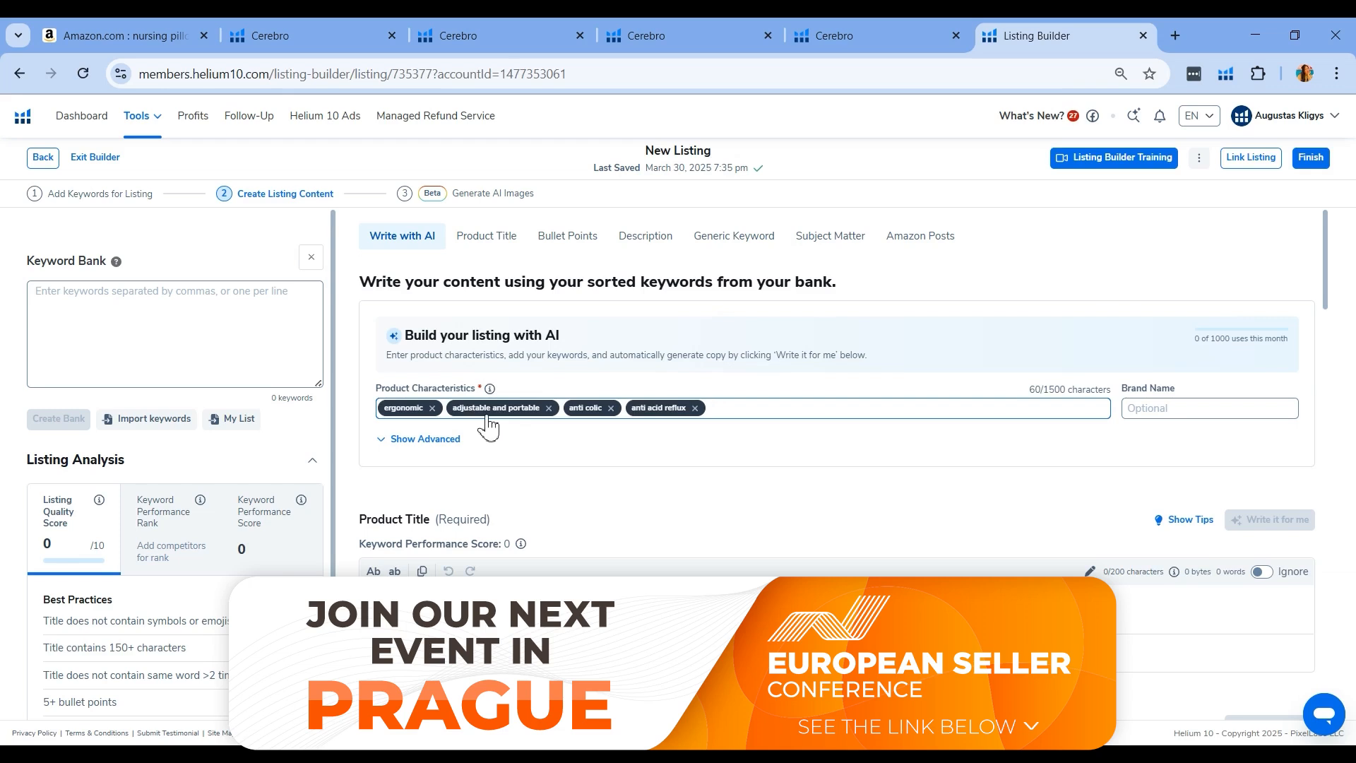
pyautogui.write('breastfee')
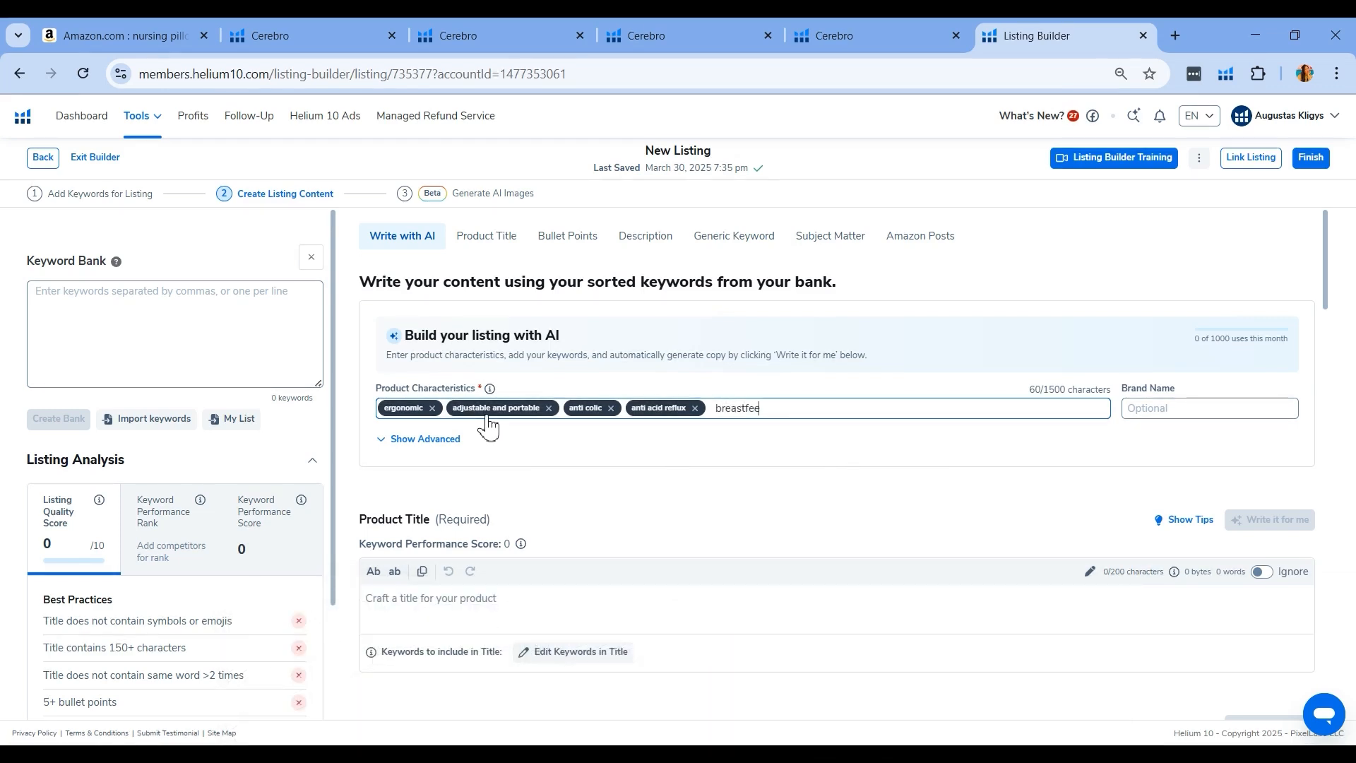
pyautogui.press('BackSpace')
pyautogui.press('BackSpace')
pyautogui.write('feeding pillow')
pyautogui.press('Return')
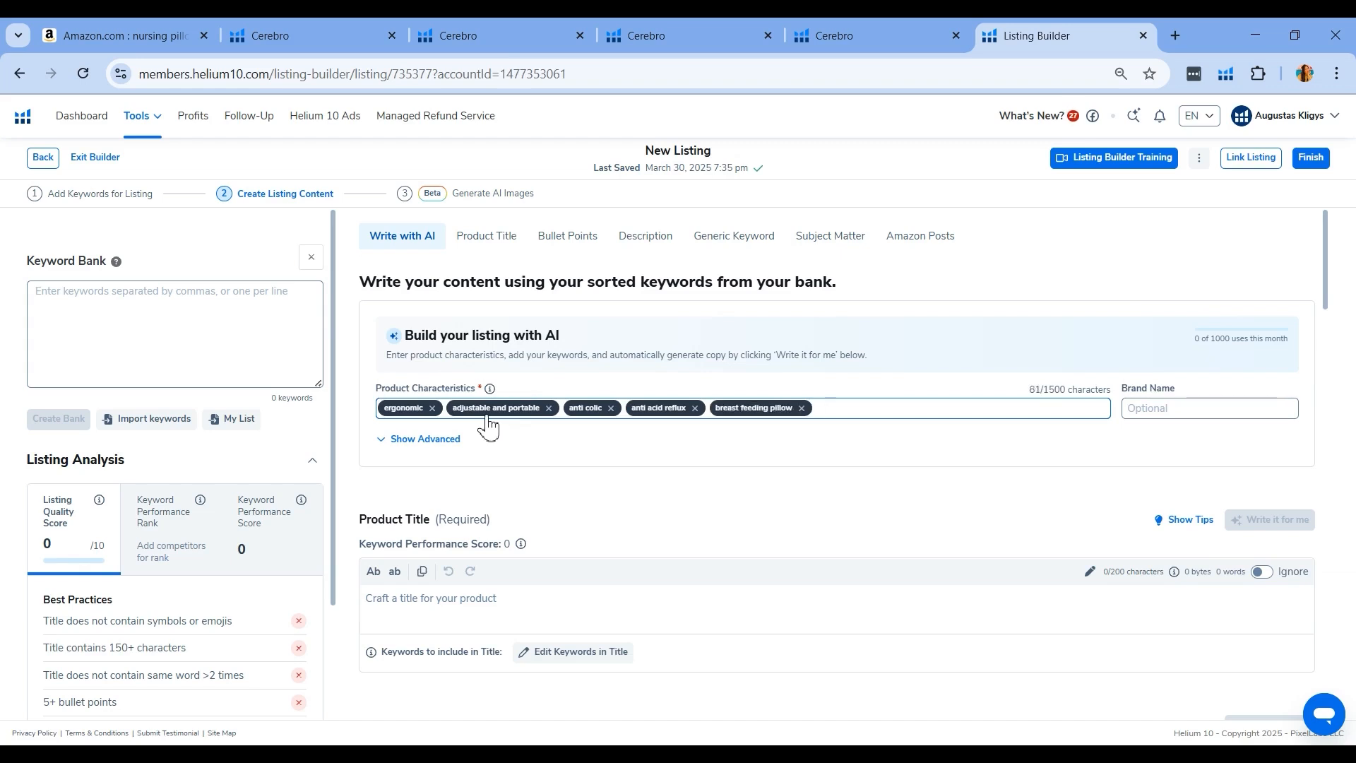
# Add the characteristics "after birth essentials for mom kit", "cotton" and "breast feeding pillow for plus size", and set the brand name to HappyMommy
pyautogui.write('after birth essentials for mom kit')
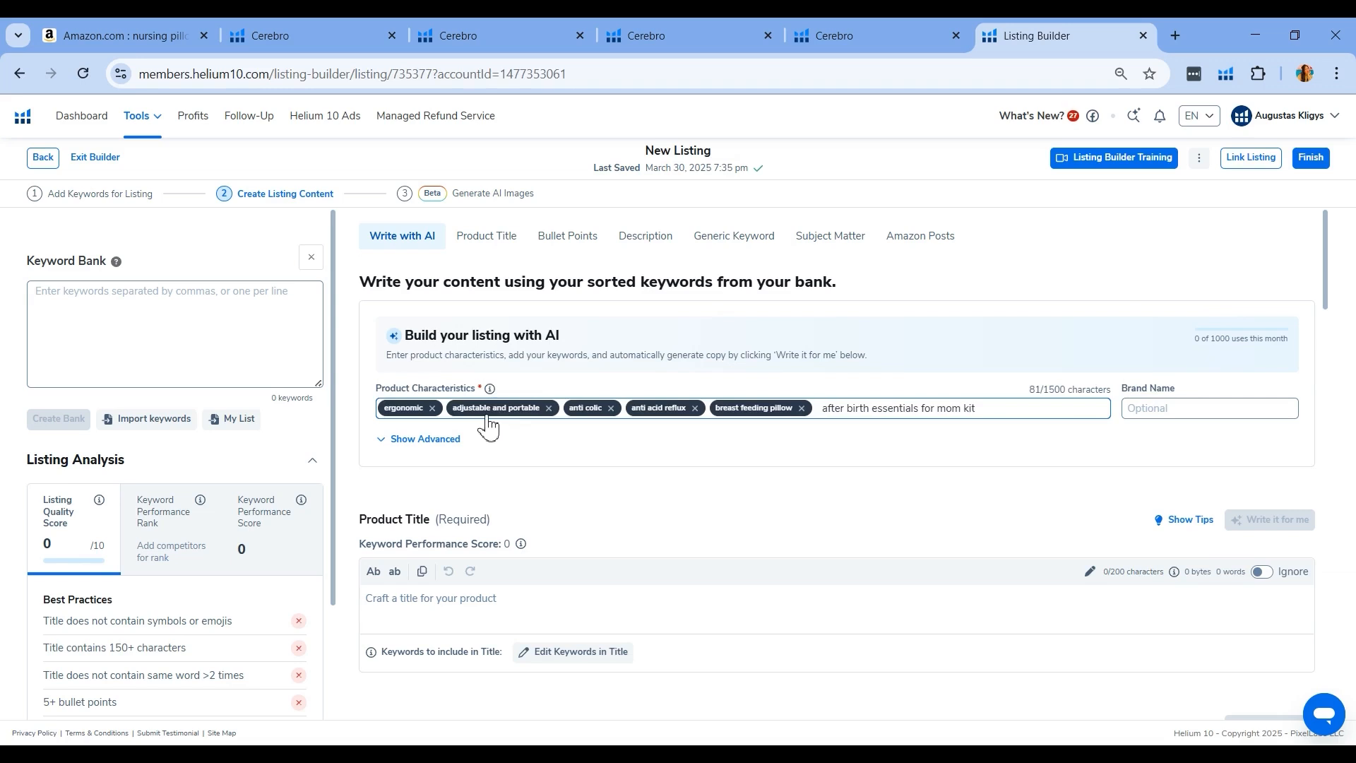
pyautogui.press('Return')
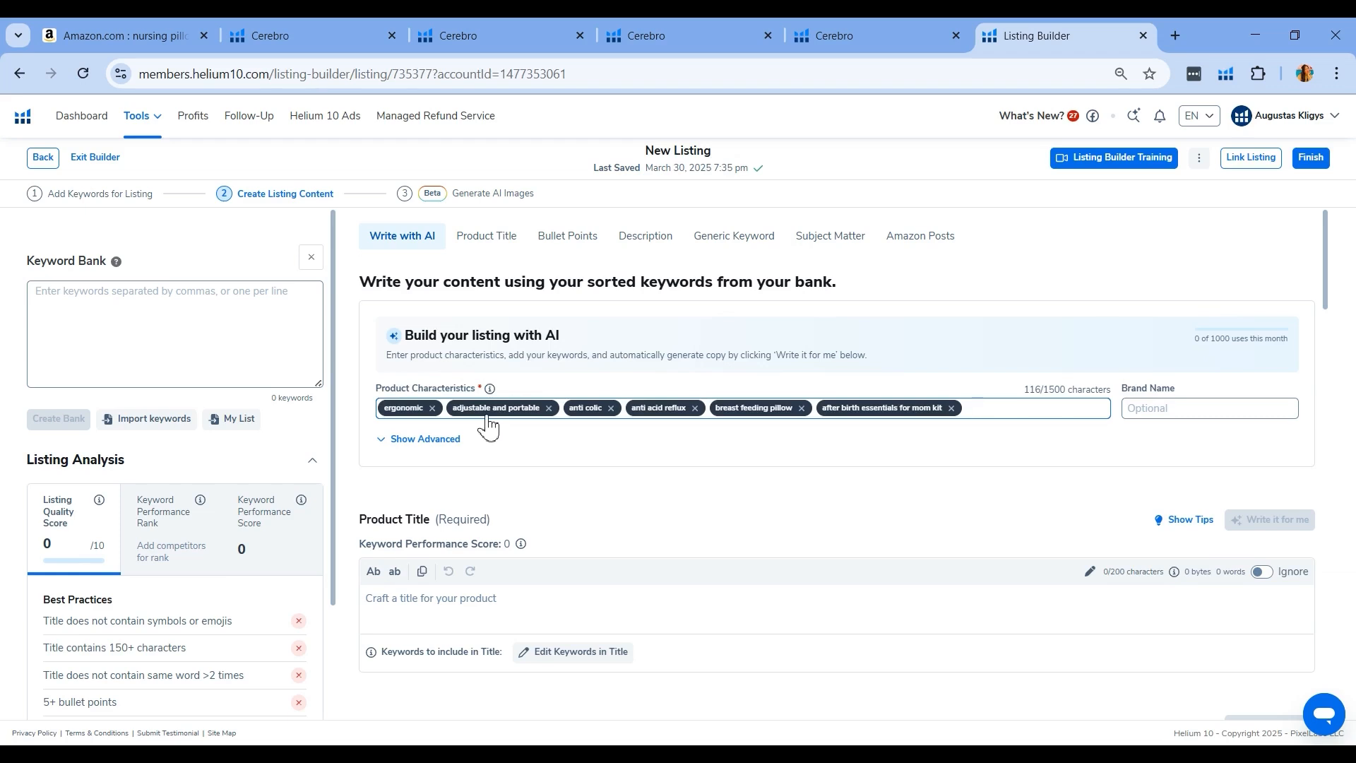
pyautogui.write('ton')
pyautogui.press('Return')
pyautogui.write('breast feeding pillow for plus size')
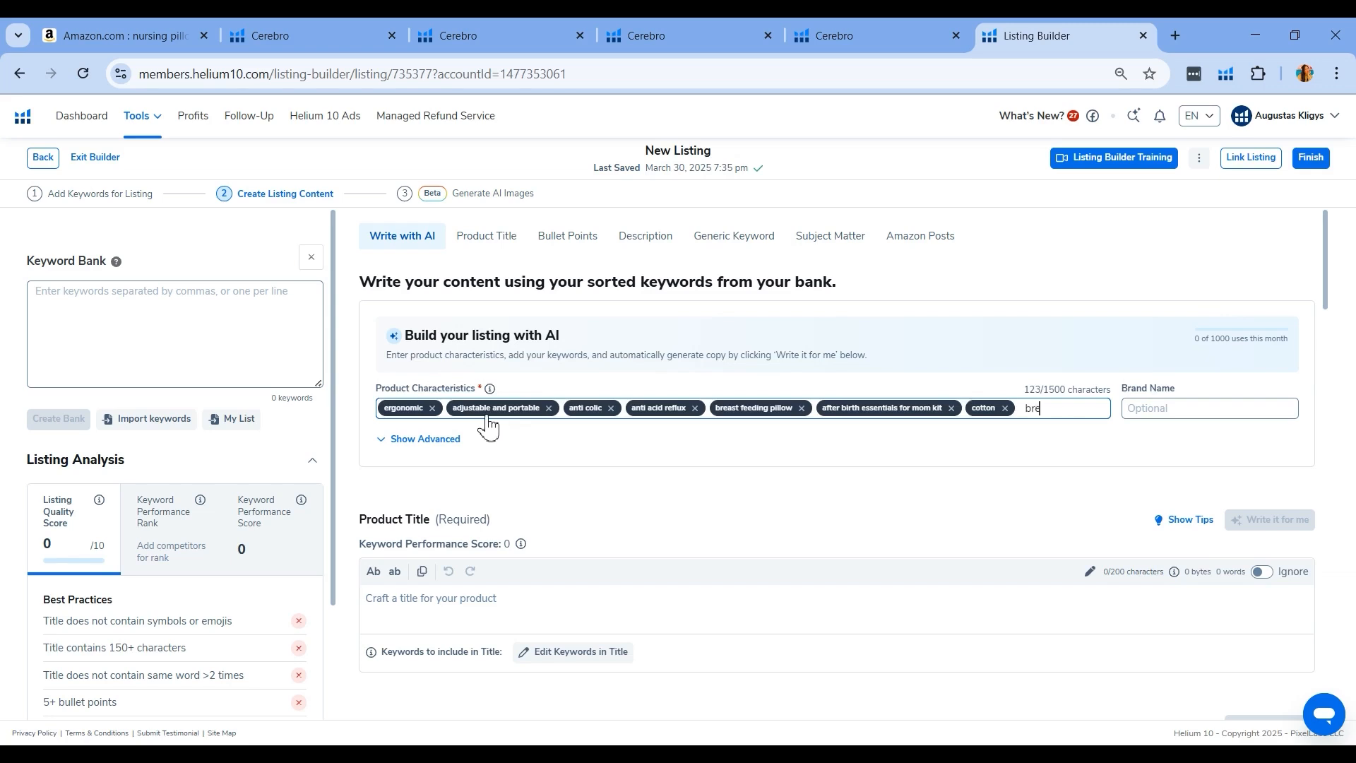
pyautogui.press('Return')
pyautogui.click(1180, 407)
pyautogui.write('HappyMommy')
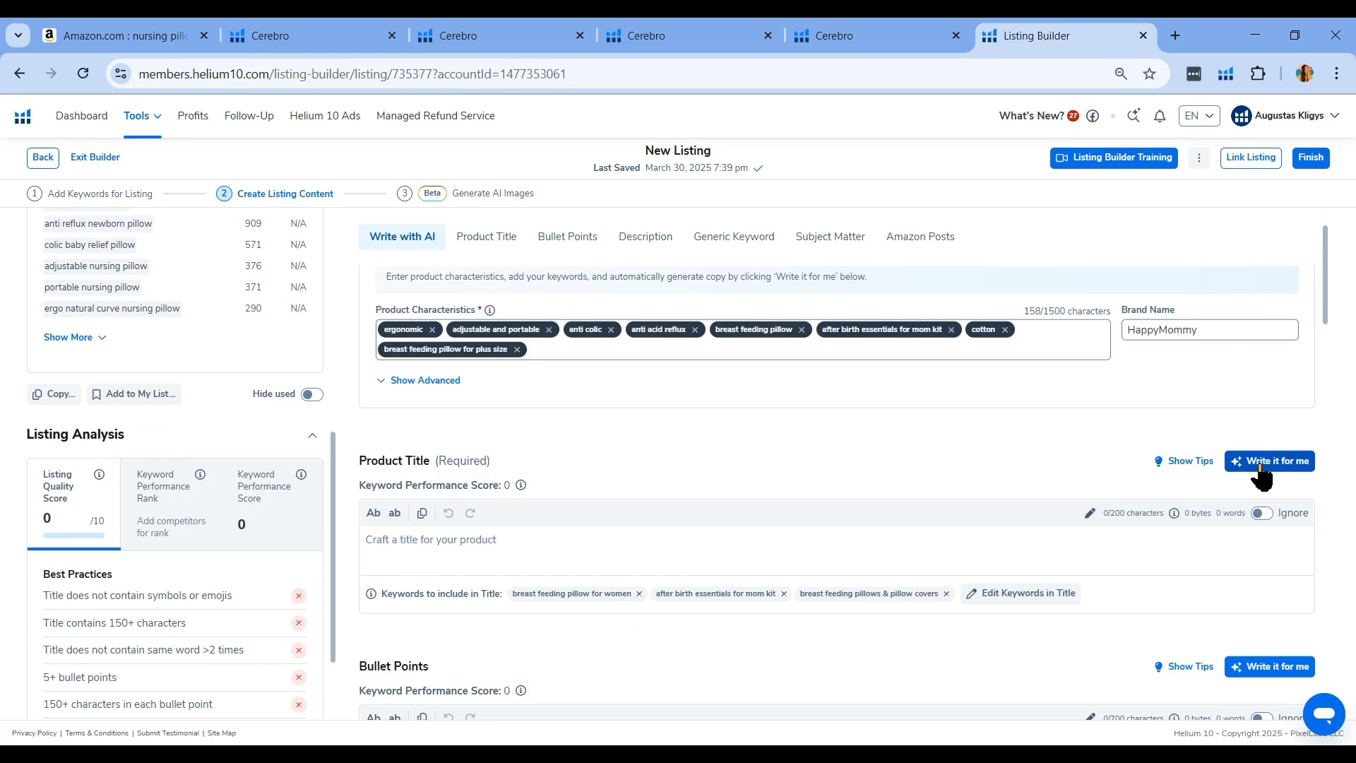
# Generate the listing's bullet points with AI and look through the suggested texts
pyautogui.scroll(-3, 1050, 482)
pyautogui.scroll(-3, 1051, 481)
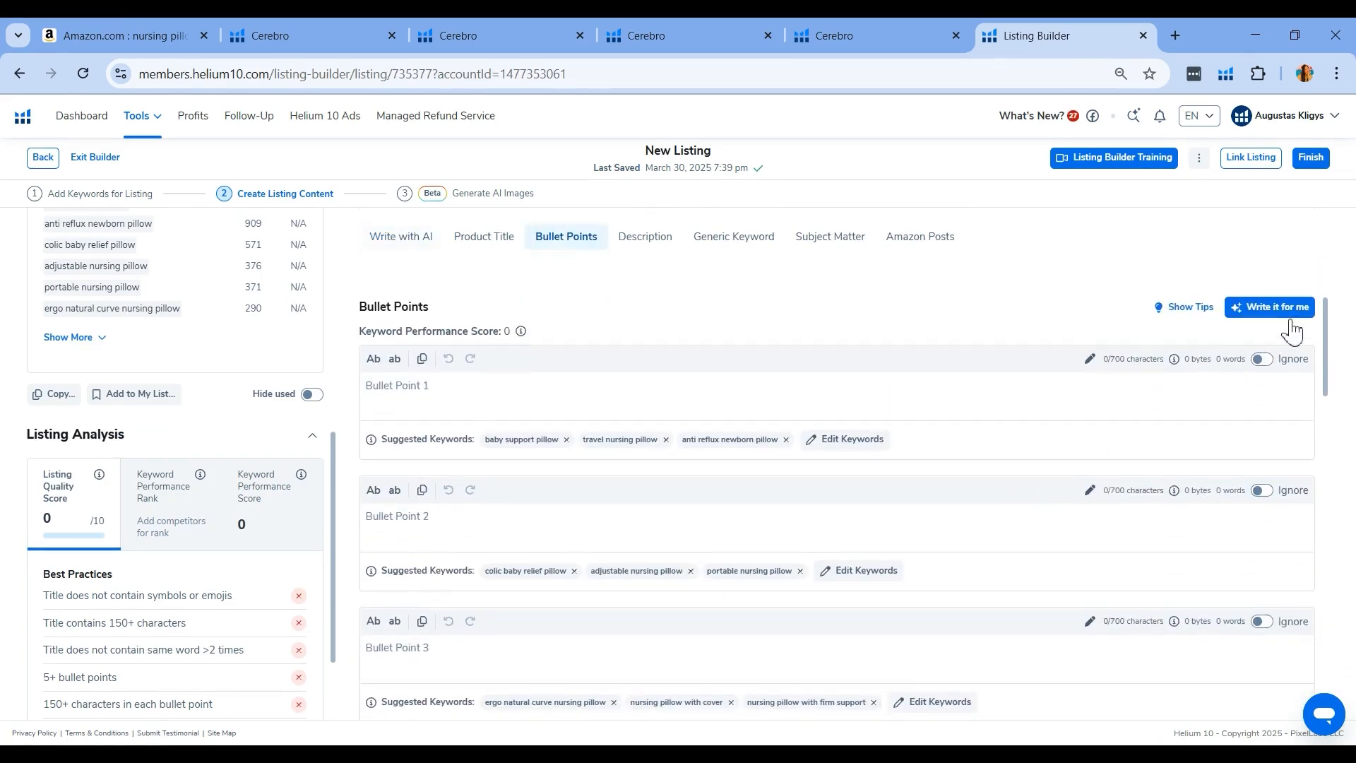
pyautogui.click(1288, 313)
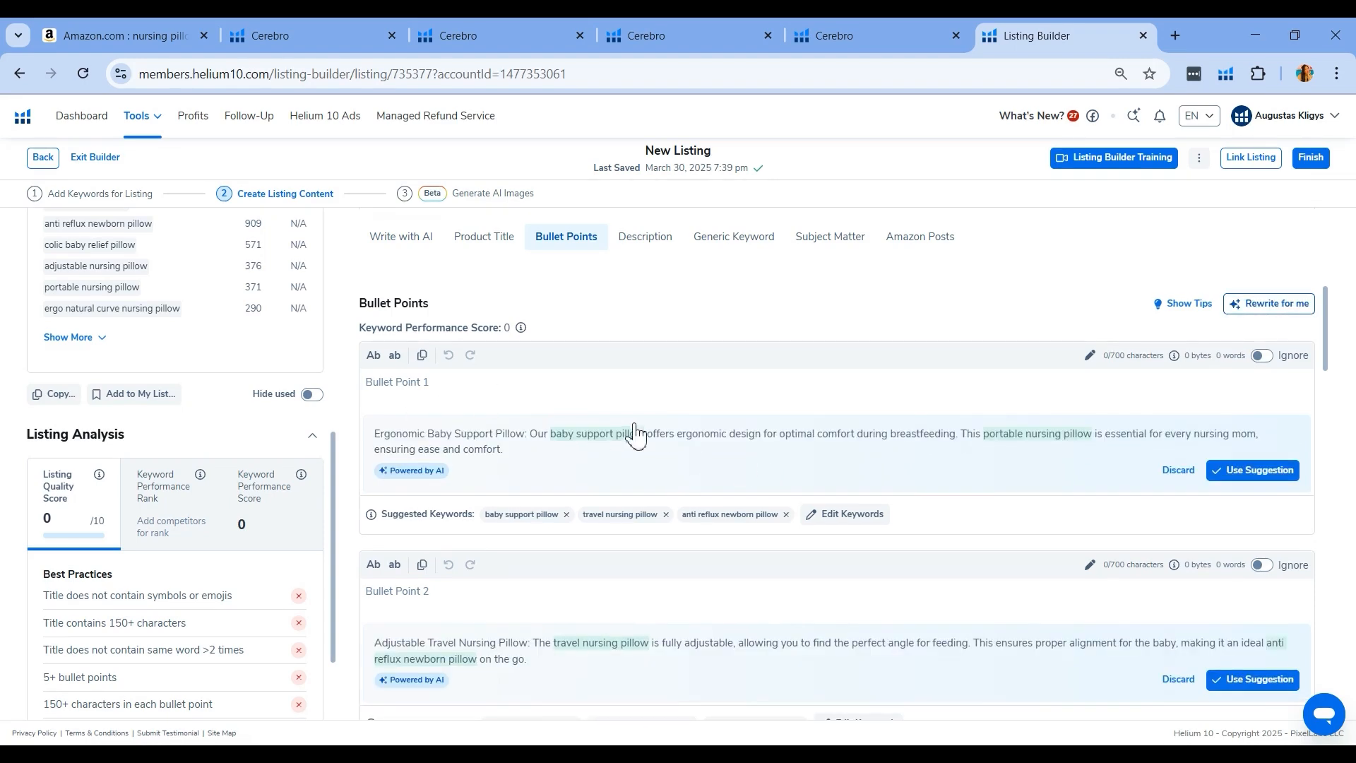
pyautogui.scroll(-1, 636, 435)
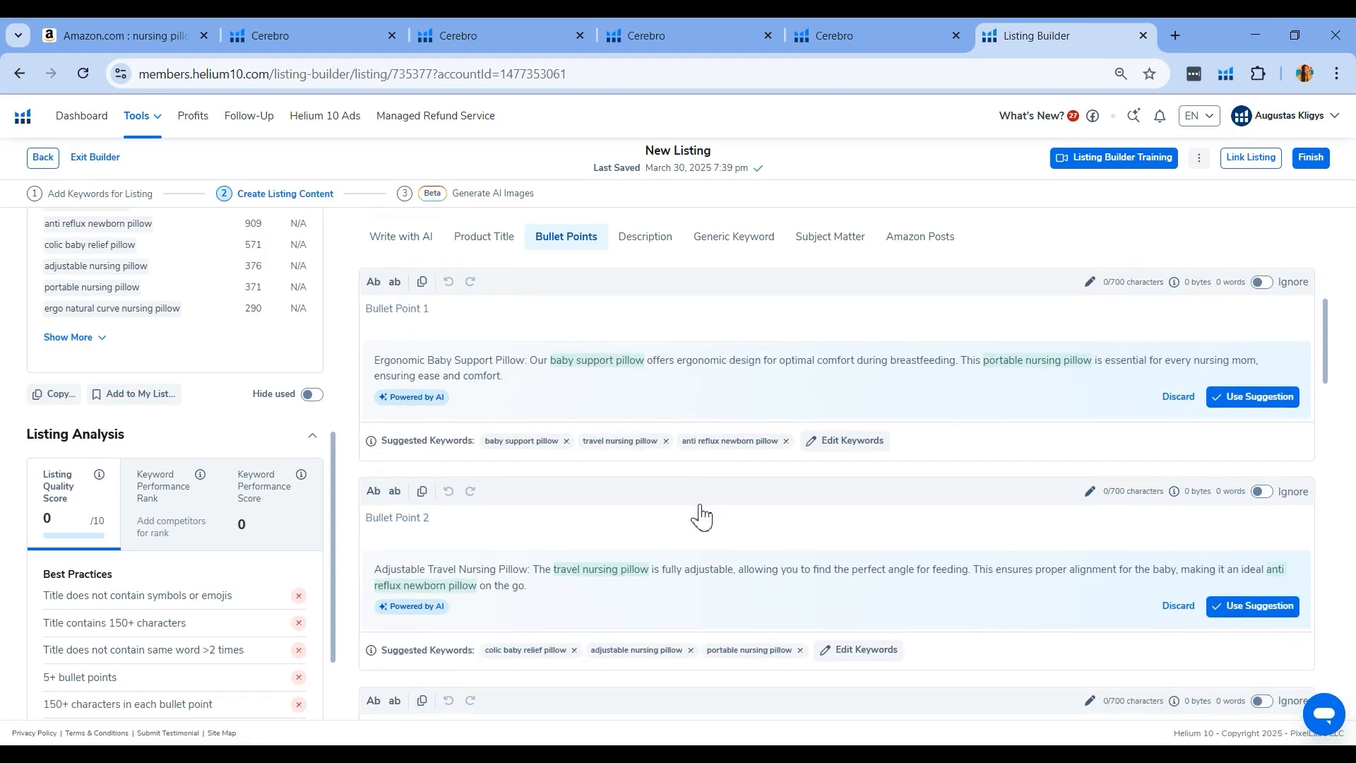
# Read the AI-suggested texts for bullet points 2 to 5 together with their suggested keywords
pyautogui.scroll(-4, 701, 517)
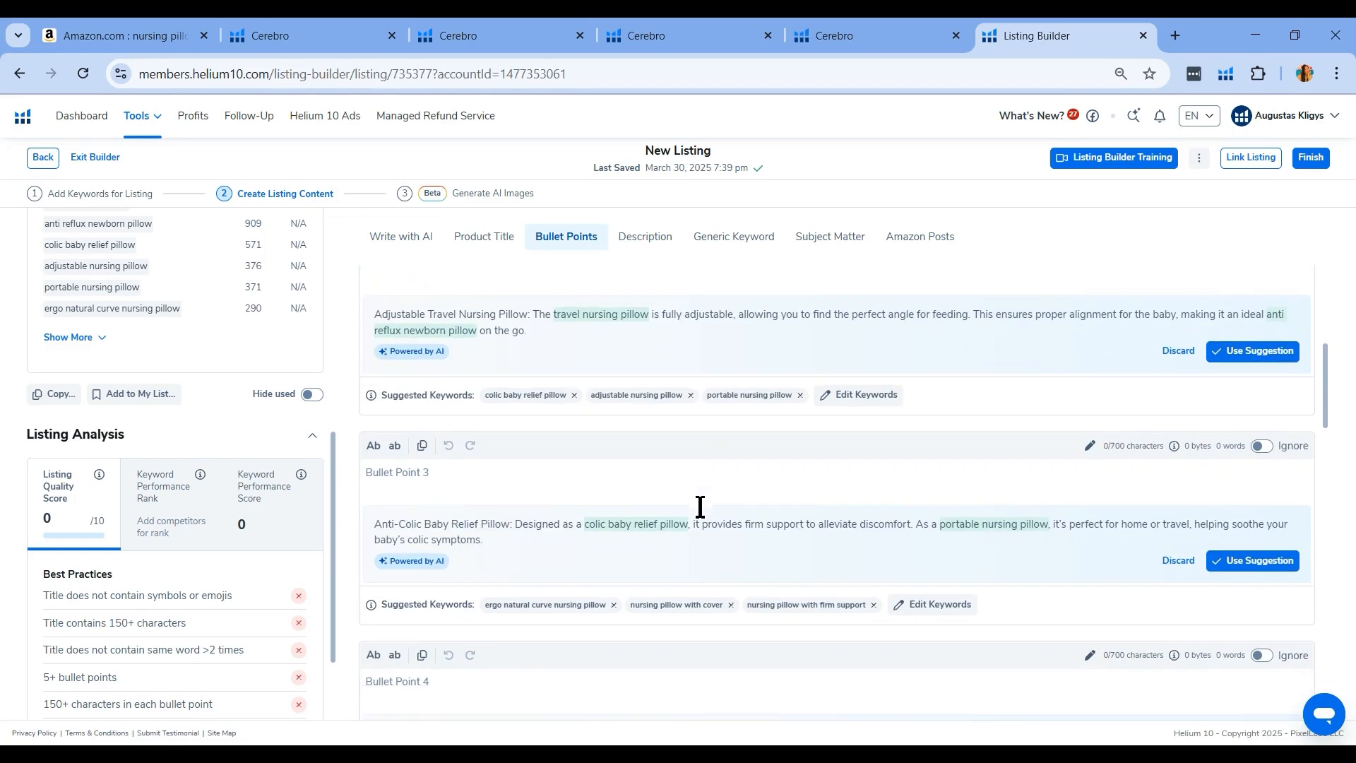
pyautogui.scroll(-1, 701, 514)
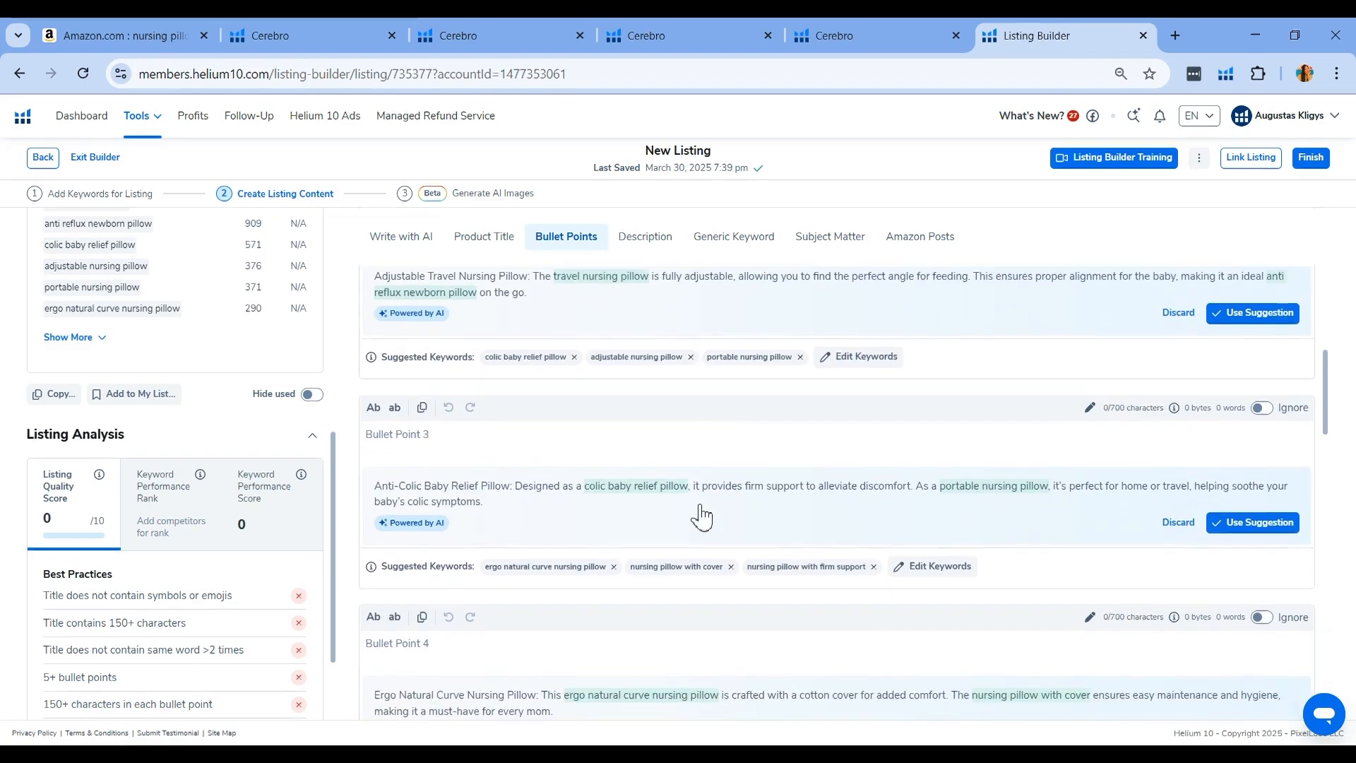
pyautogui.scroll(-1, 701, 517)
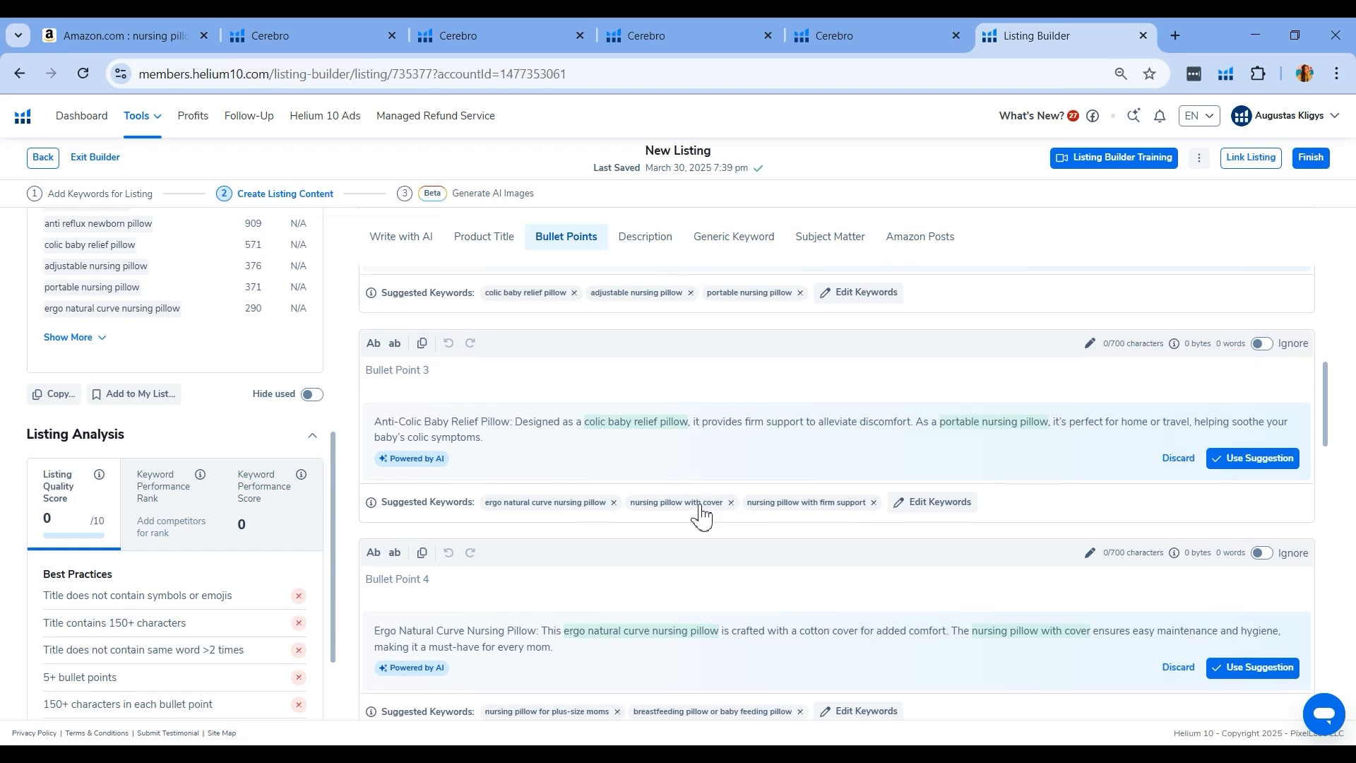
pyautogui.scroll(-4, 701, 514)
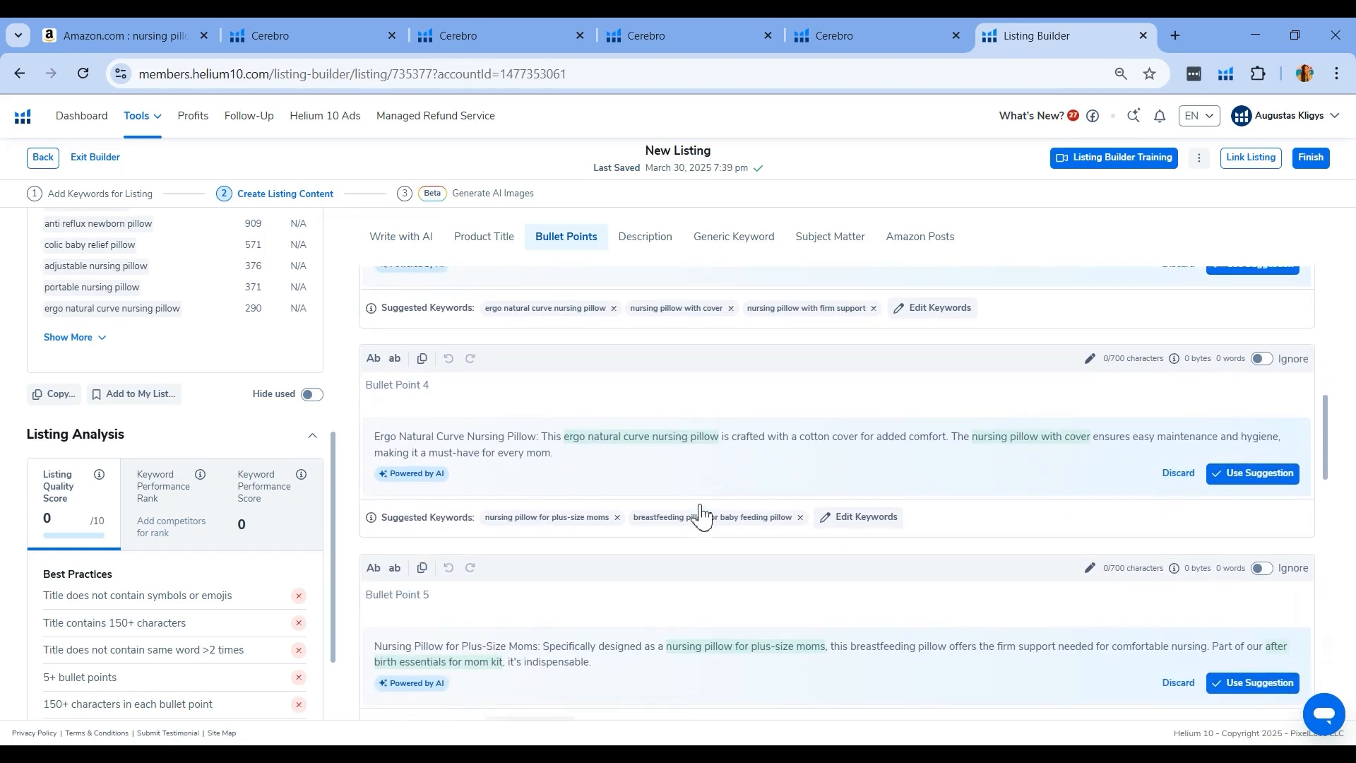
pyautogui.scroll(-2, 701, 514)
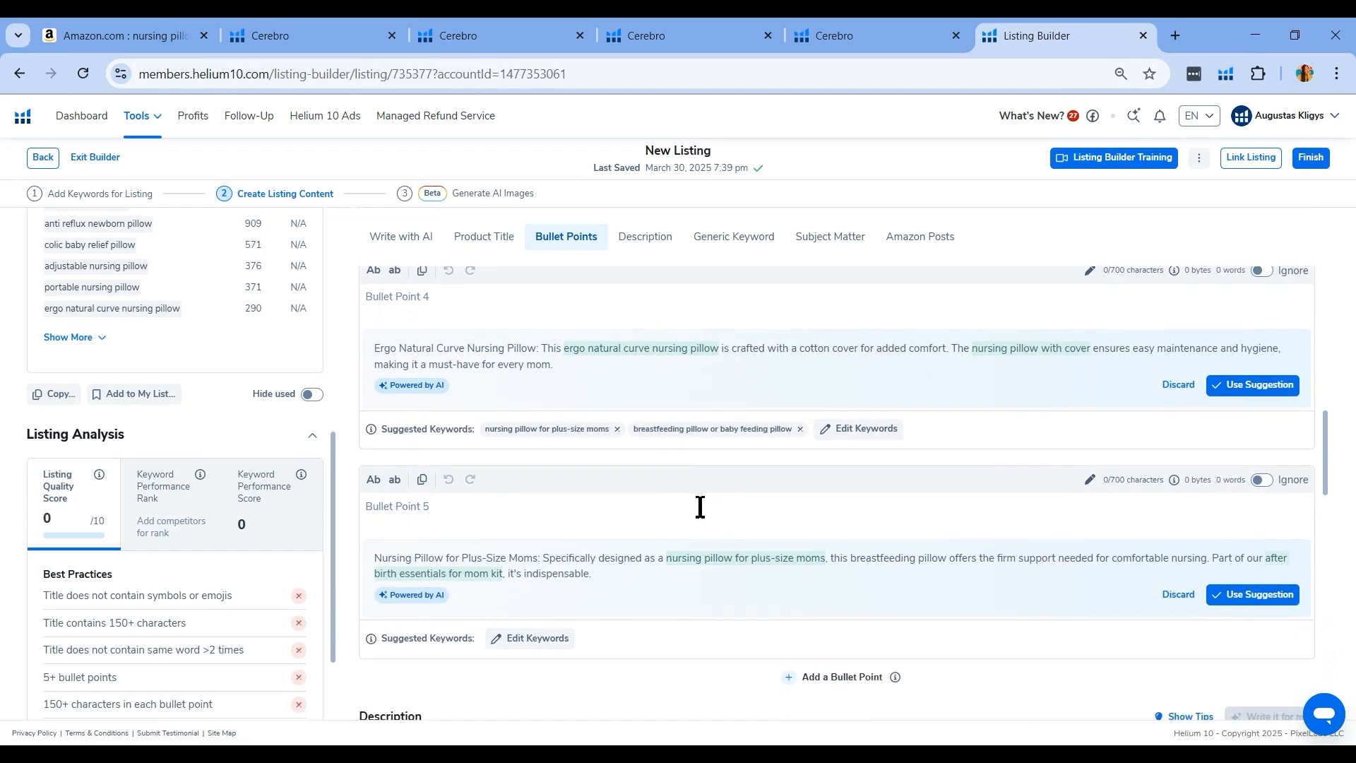
pyautogui.scroll(-2, 700, 507)
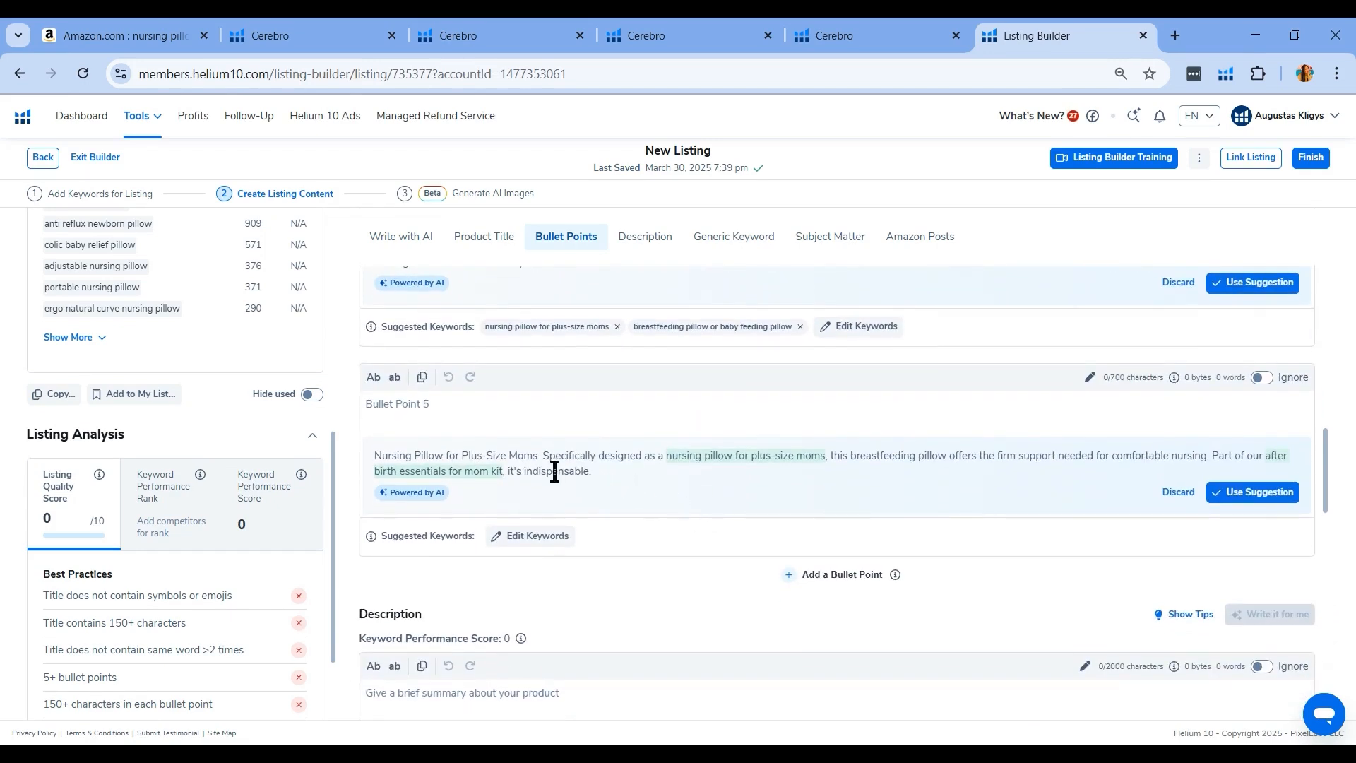
pyautogui.scroll(12, 648, 488)
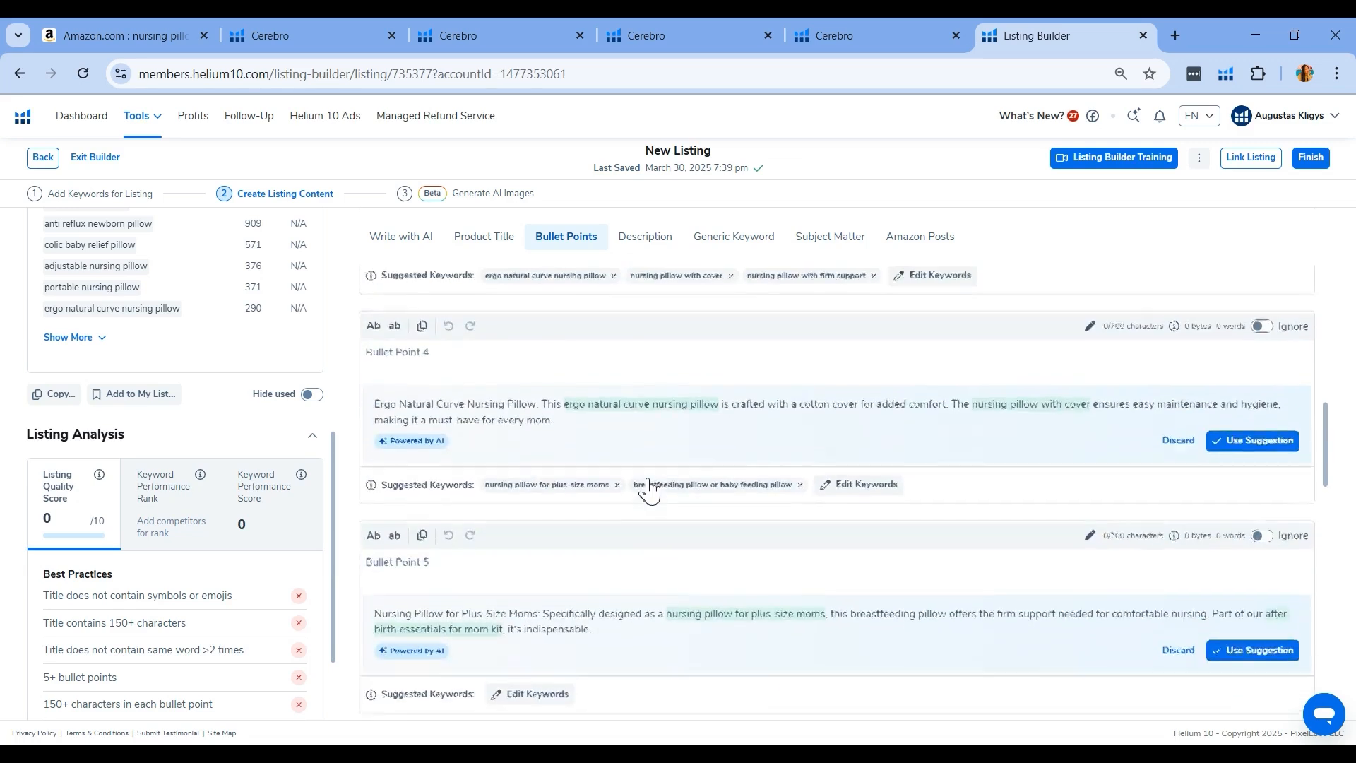
pyautogui.scroll(4, 648, 480)
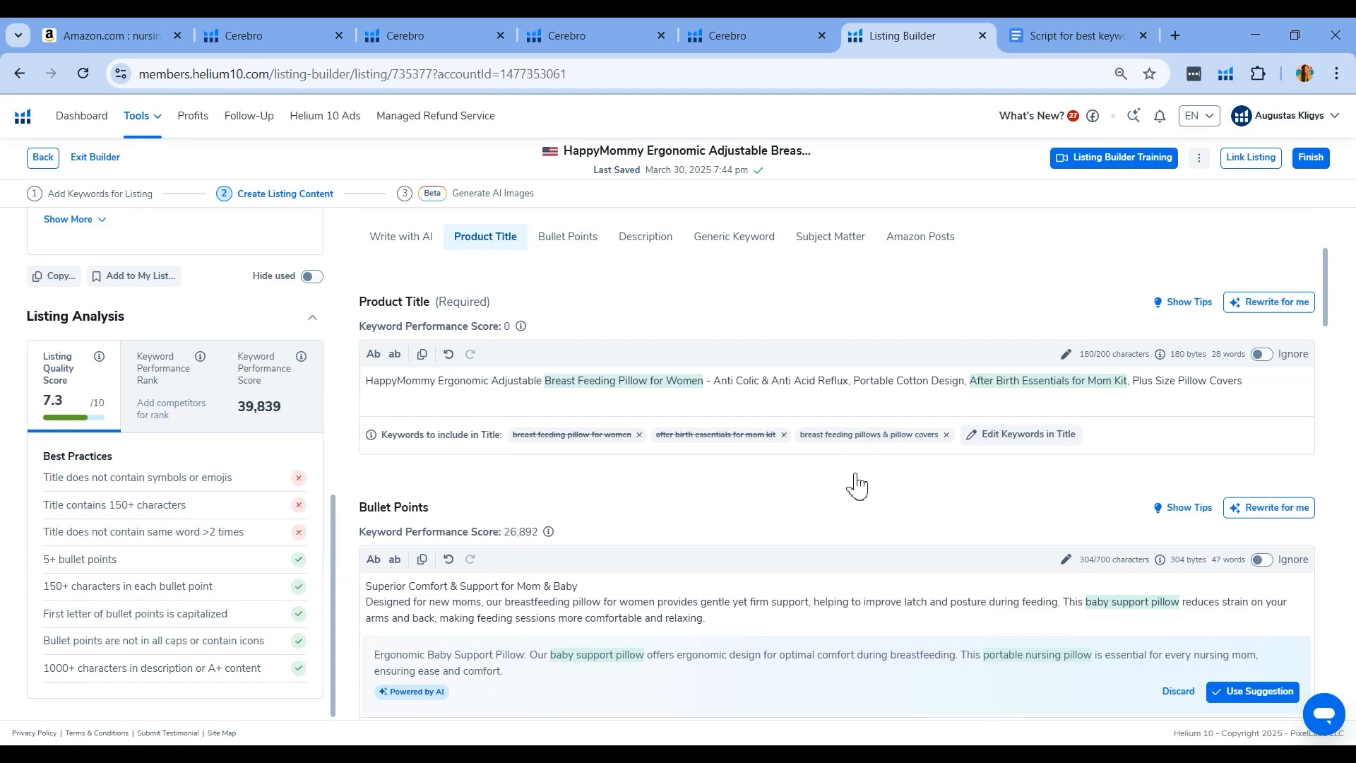
# Review the written HappyMommy product title and check which of its assigned keywords are used
pyautogui.scroll(-1, 850, 455)
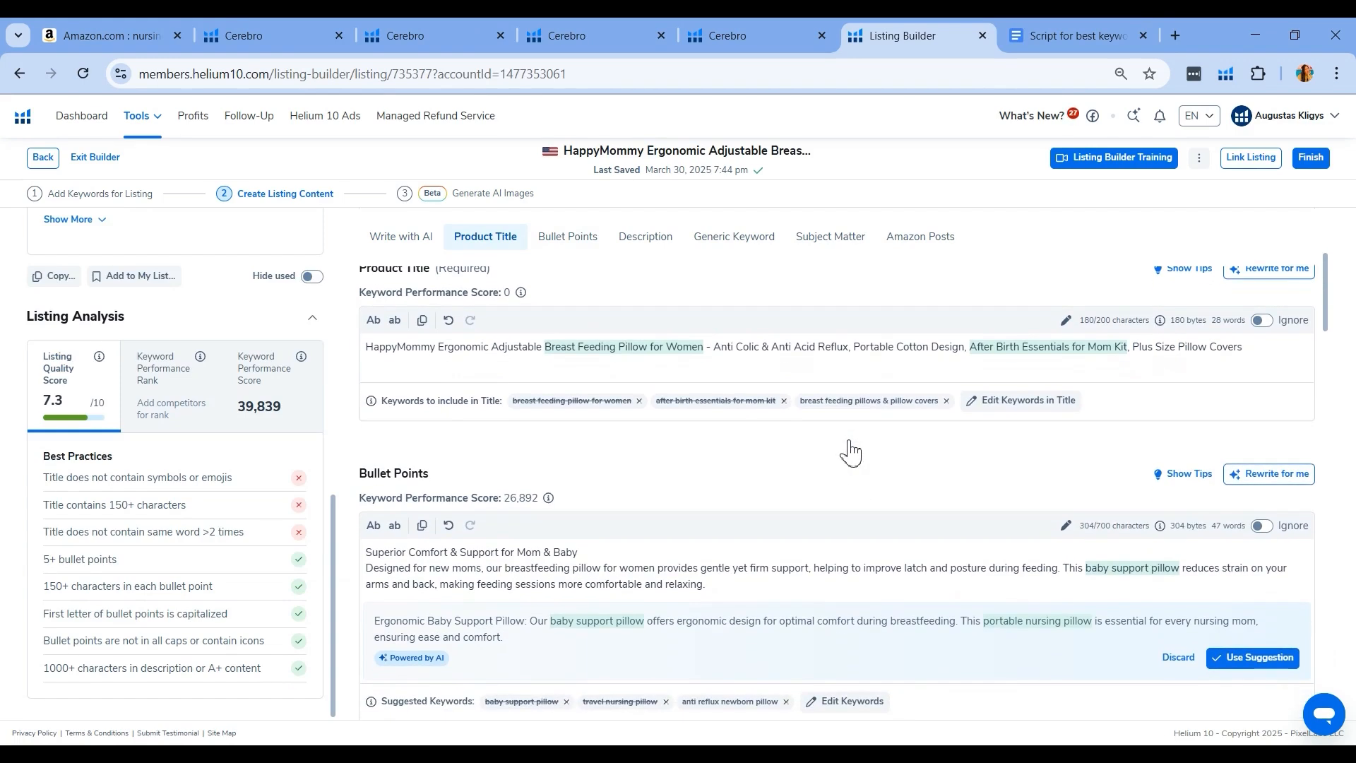
pyautogui.scroll(1, 849, 452)
pyautogui.scroll(1, 851, 453)
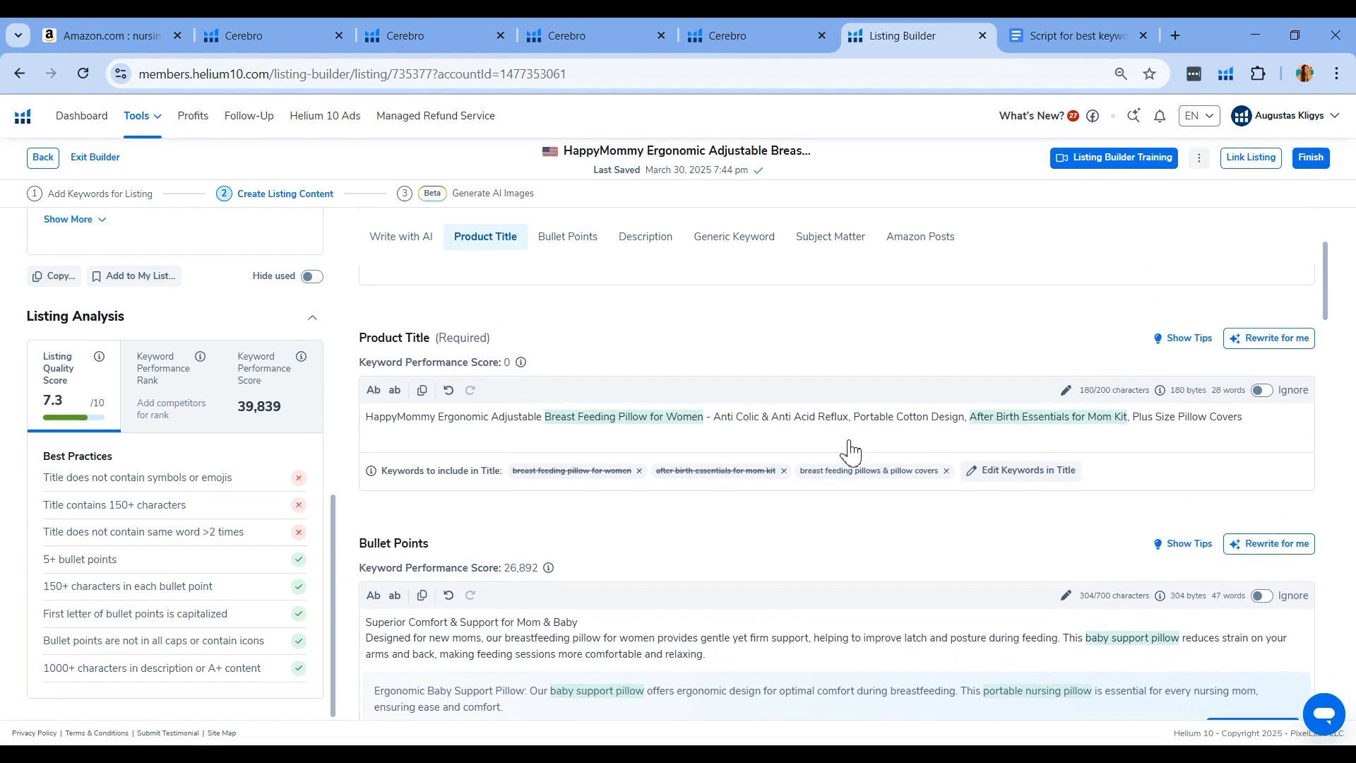
pyautogui.scroll(-1, 851, 452)
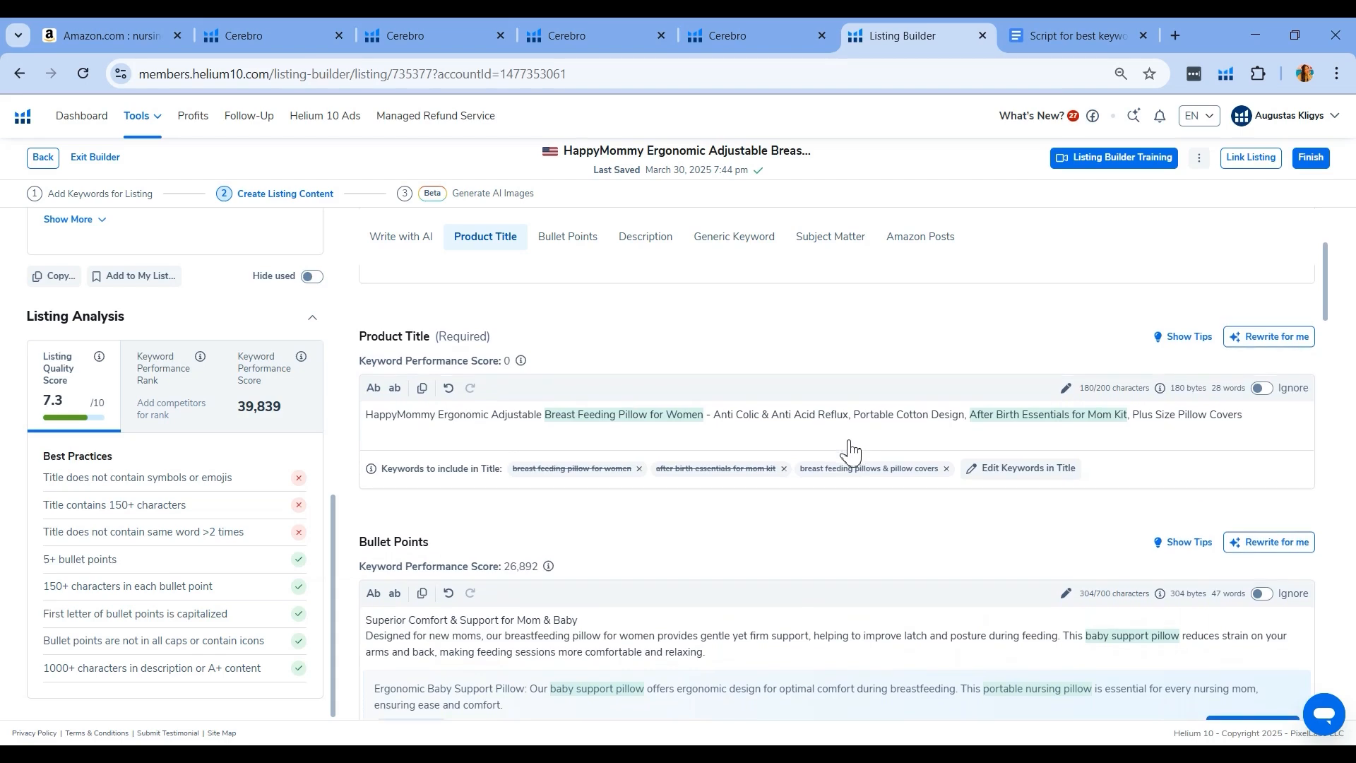
pyautogui.scroll(-4, 850, 452)
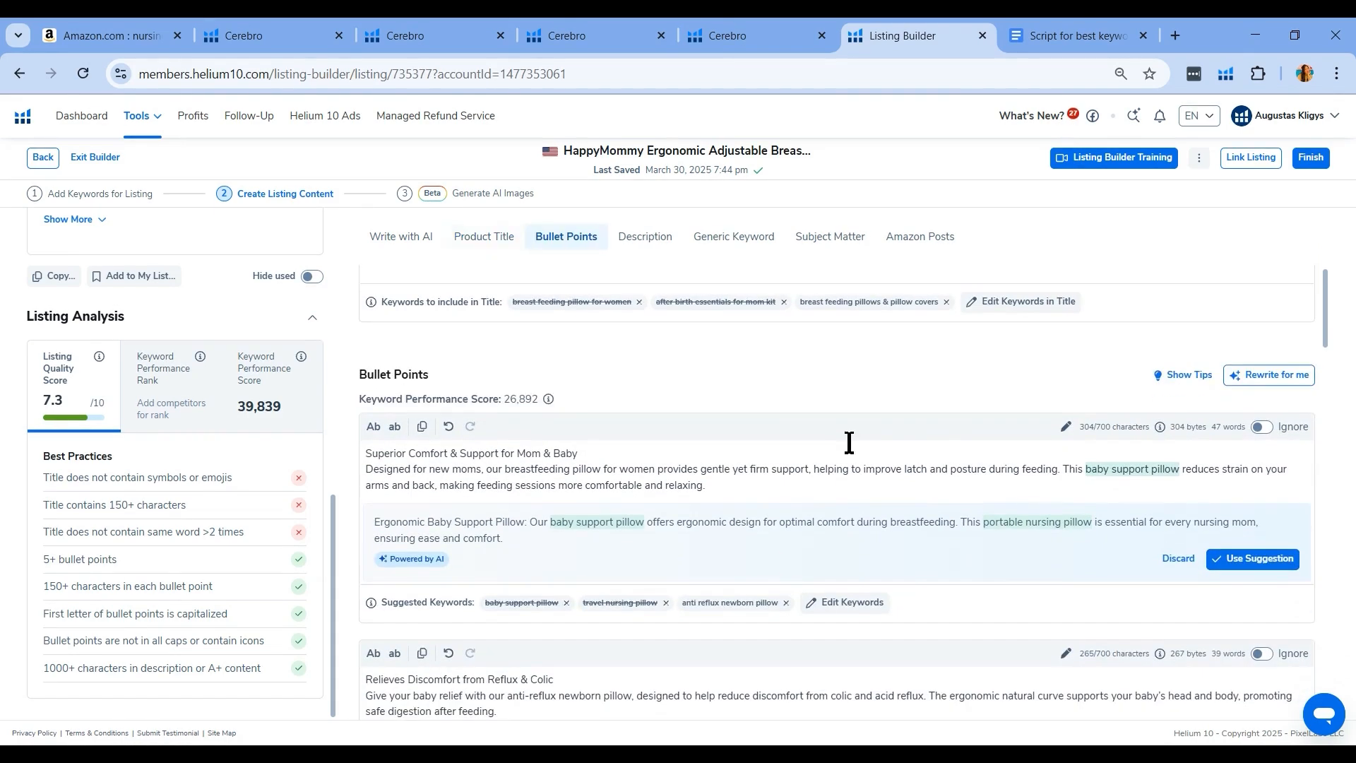
# Compare the first three written bullet points with their AI suggestions and check their suggested keywords
pyautogui.scroll(2, 820, 462)
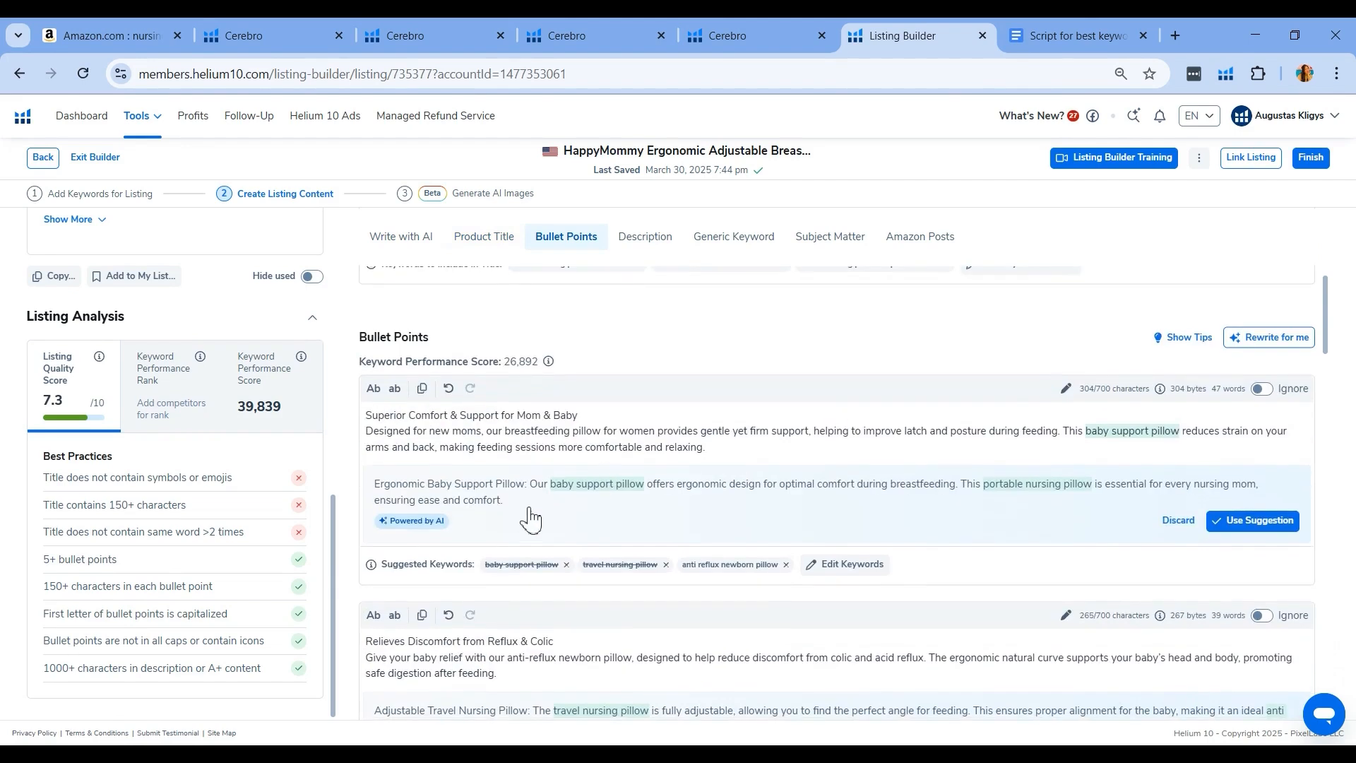
pyautogui.scroll(-3, 735, 535)
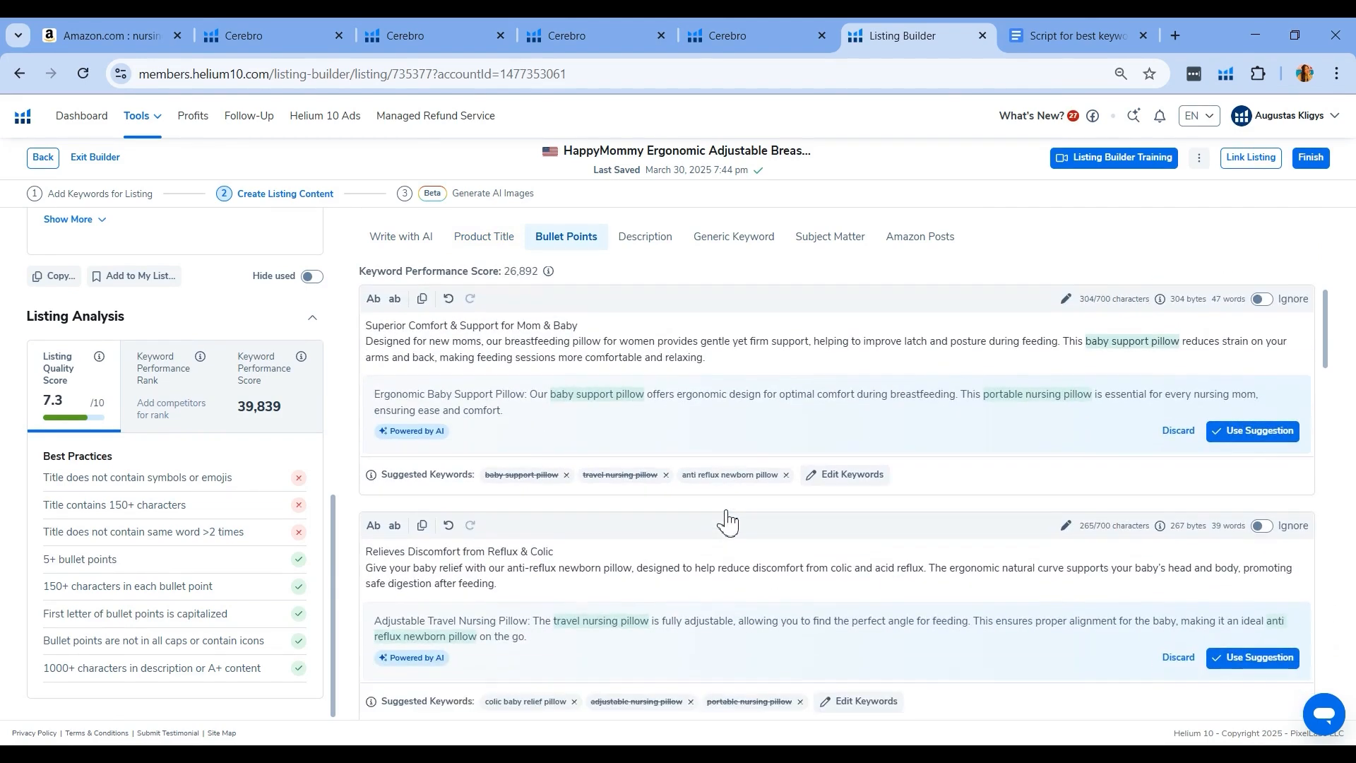
pyautogui.scroll(1, 728, 523)
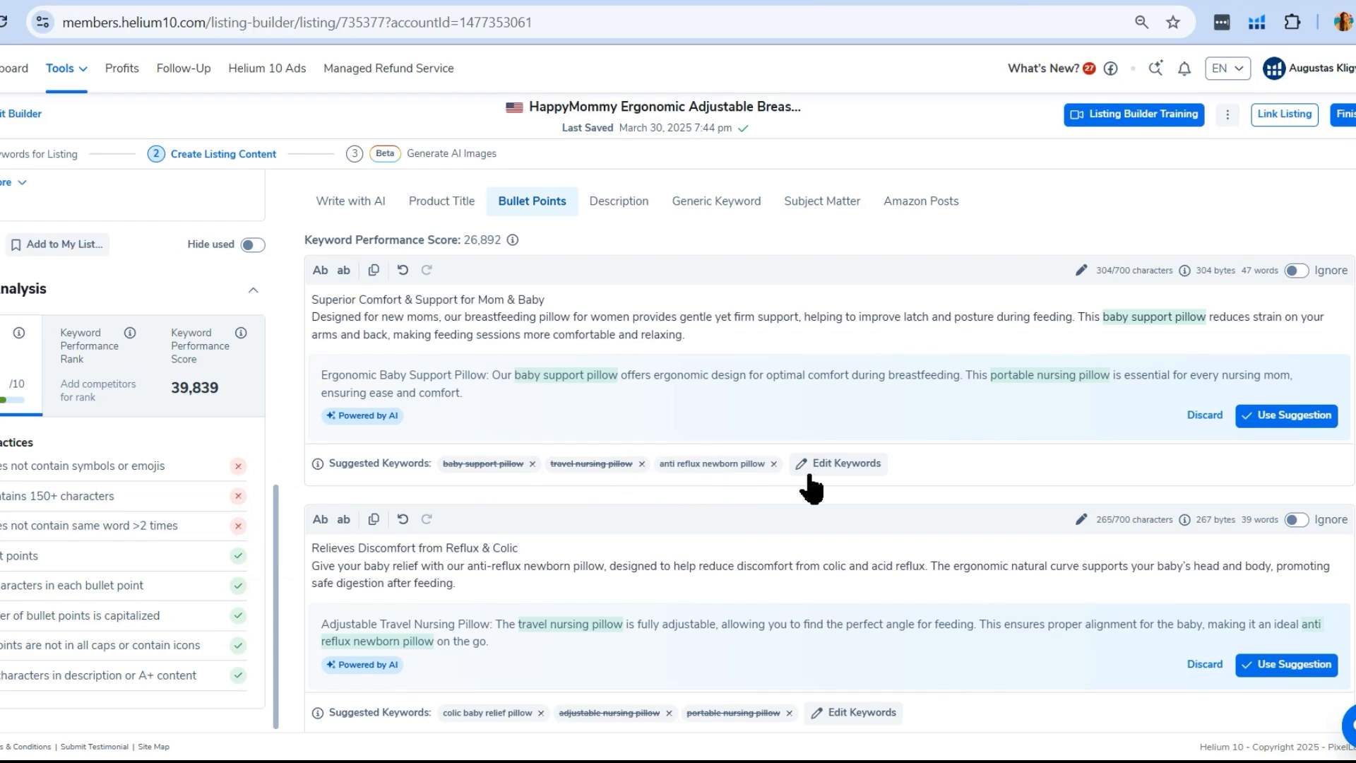
pyautogui.scroll(-1, 814, 487)
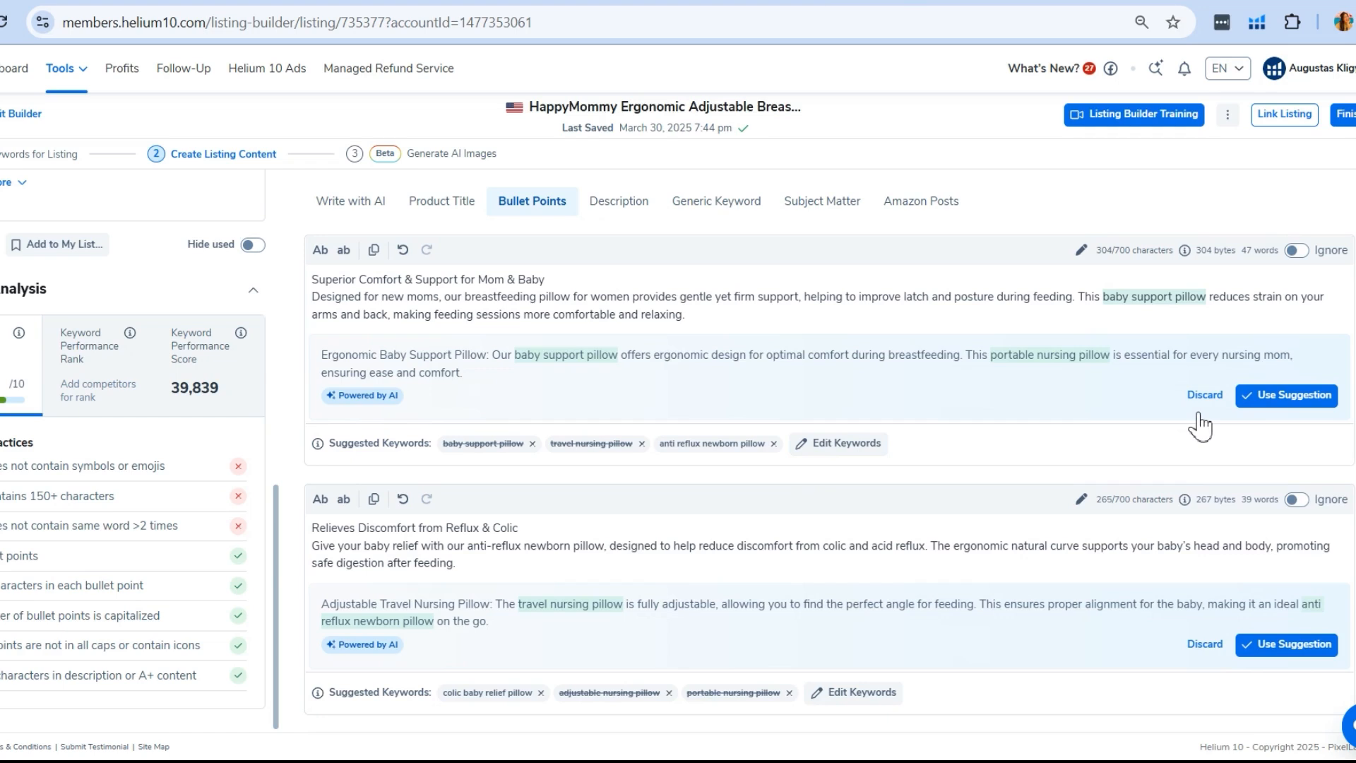
pyautogui.scroll(-2, 893, 572)
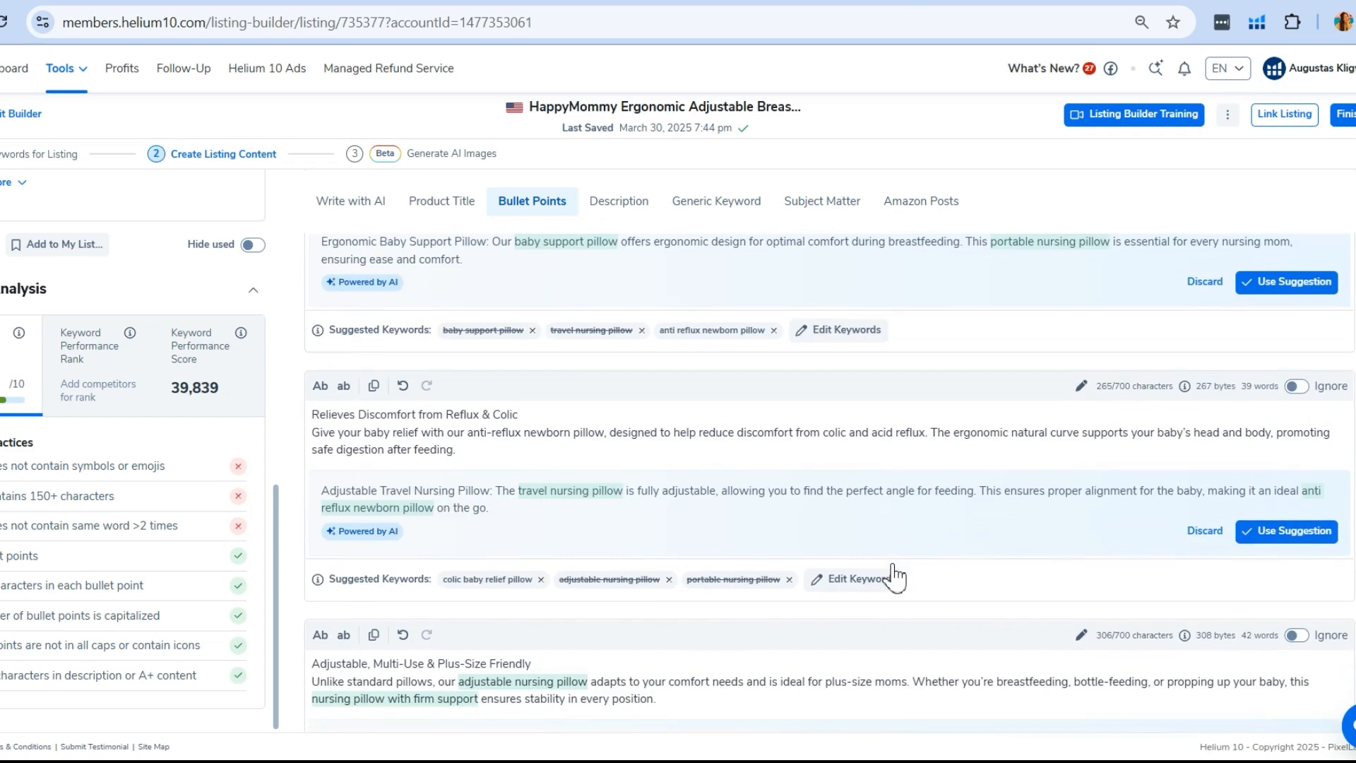
pyautogui.scroll(1, 895, 575)
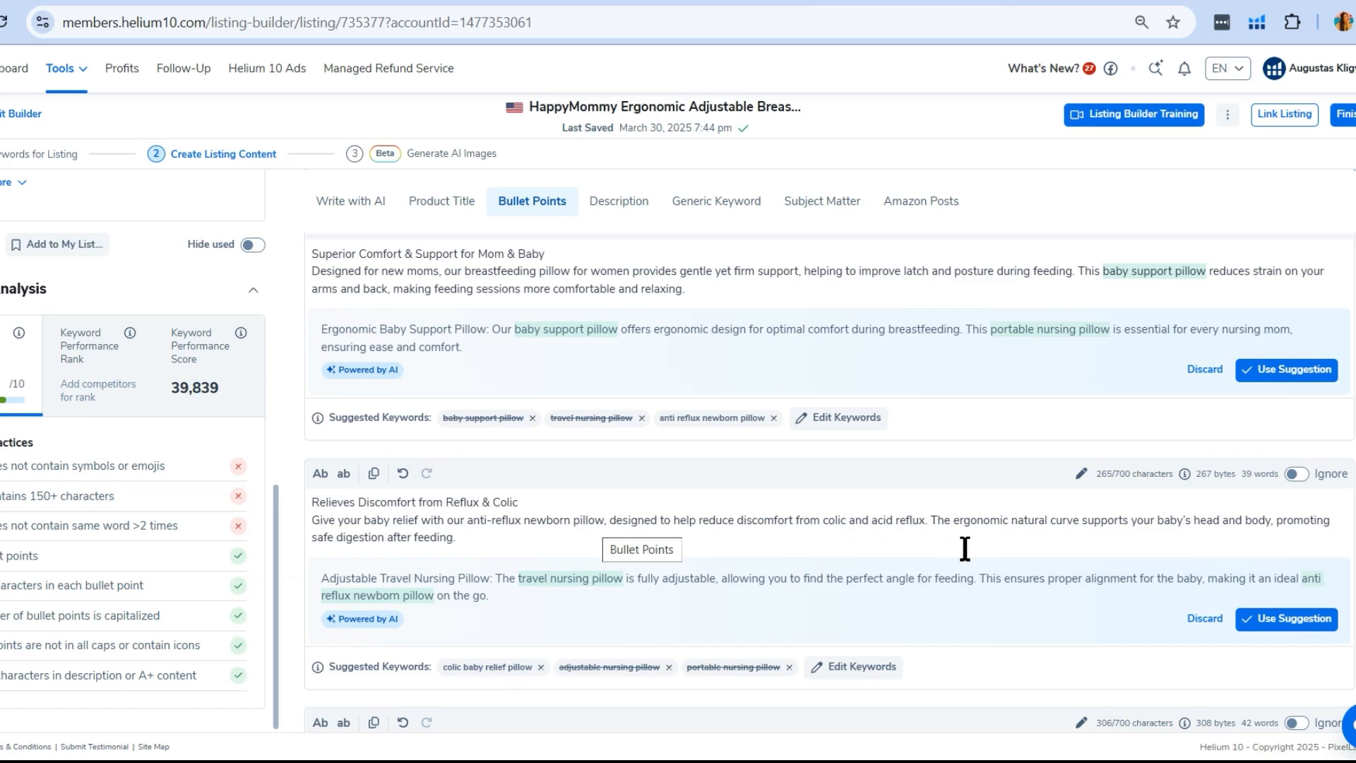
pyautogui.scroll(-1, 965, 551)
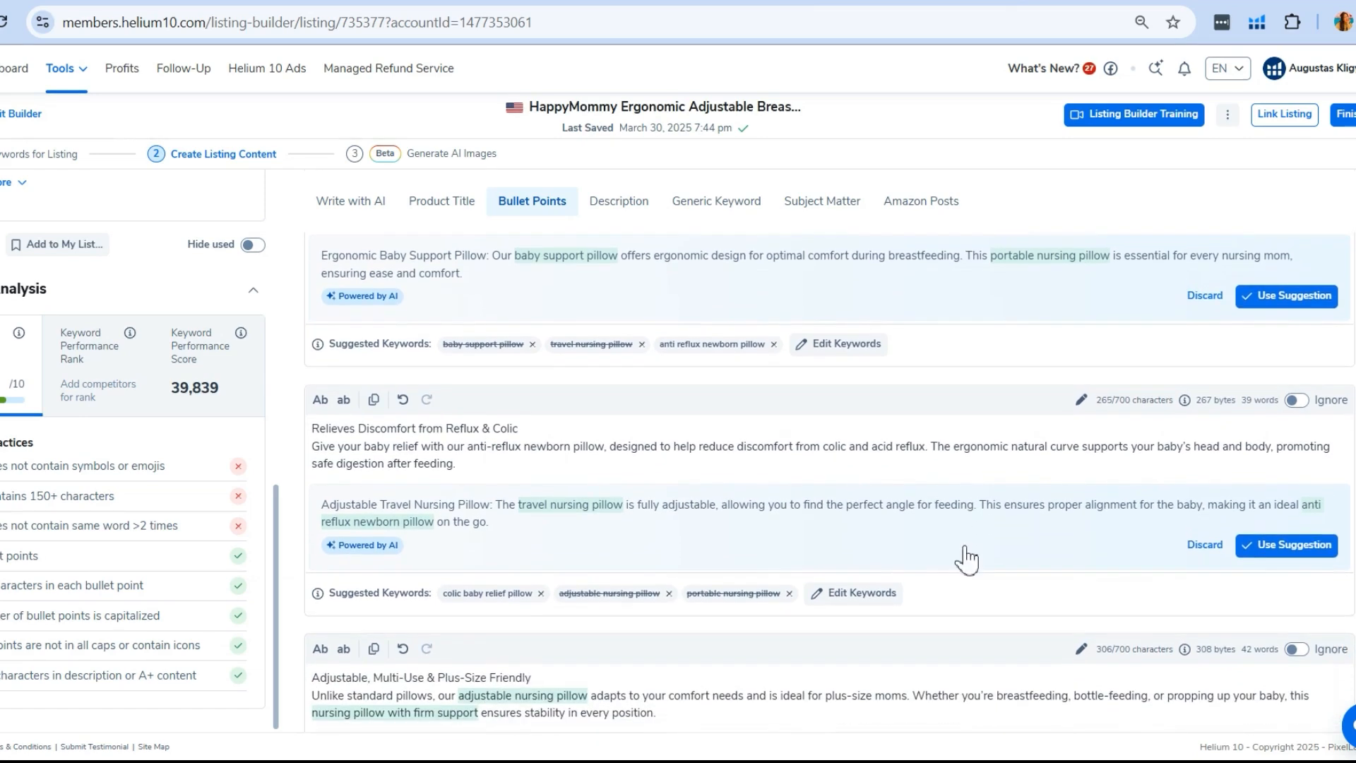
pyautogui.scroll(-1, 965, 559)
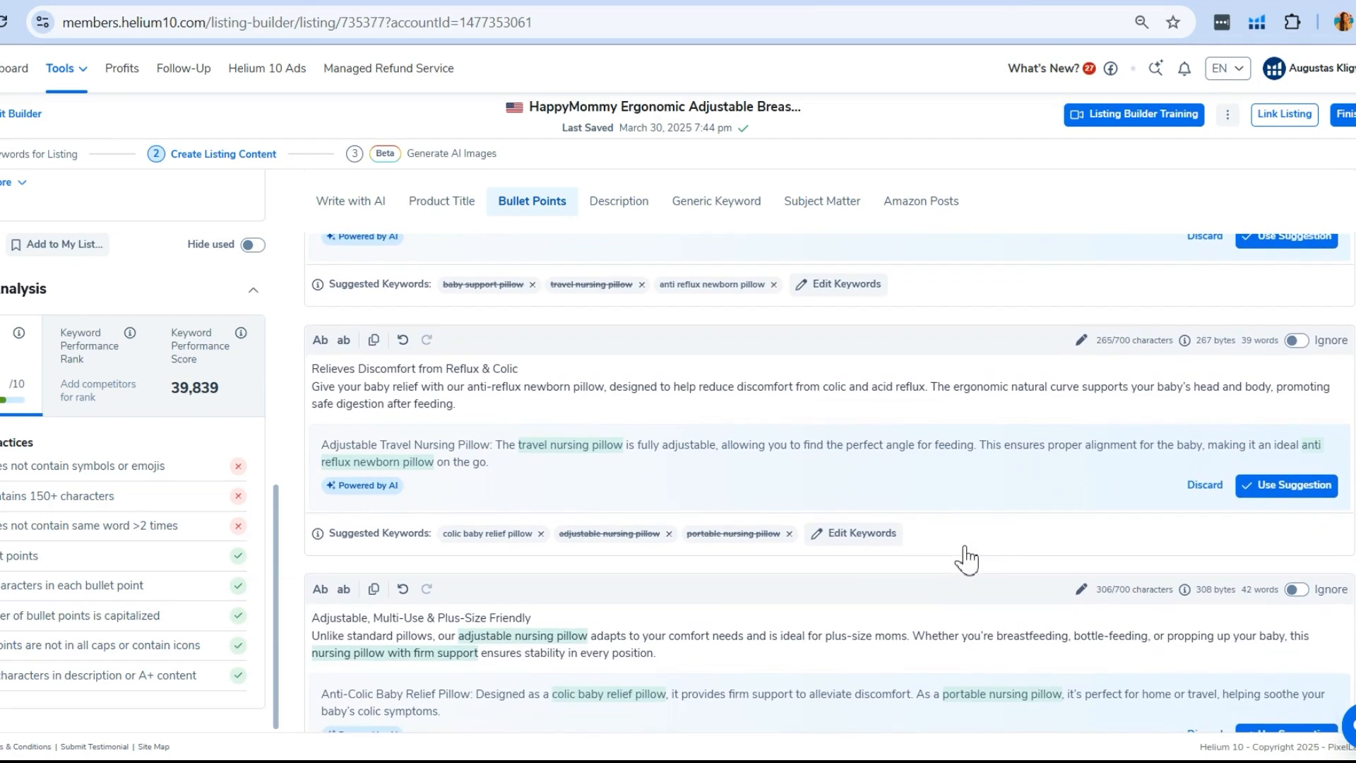
pyautogui.scroll(-2, 966, 559)
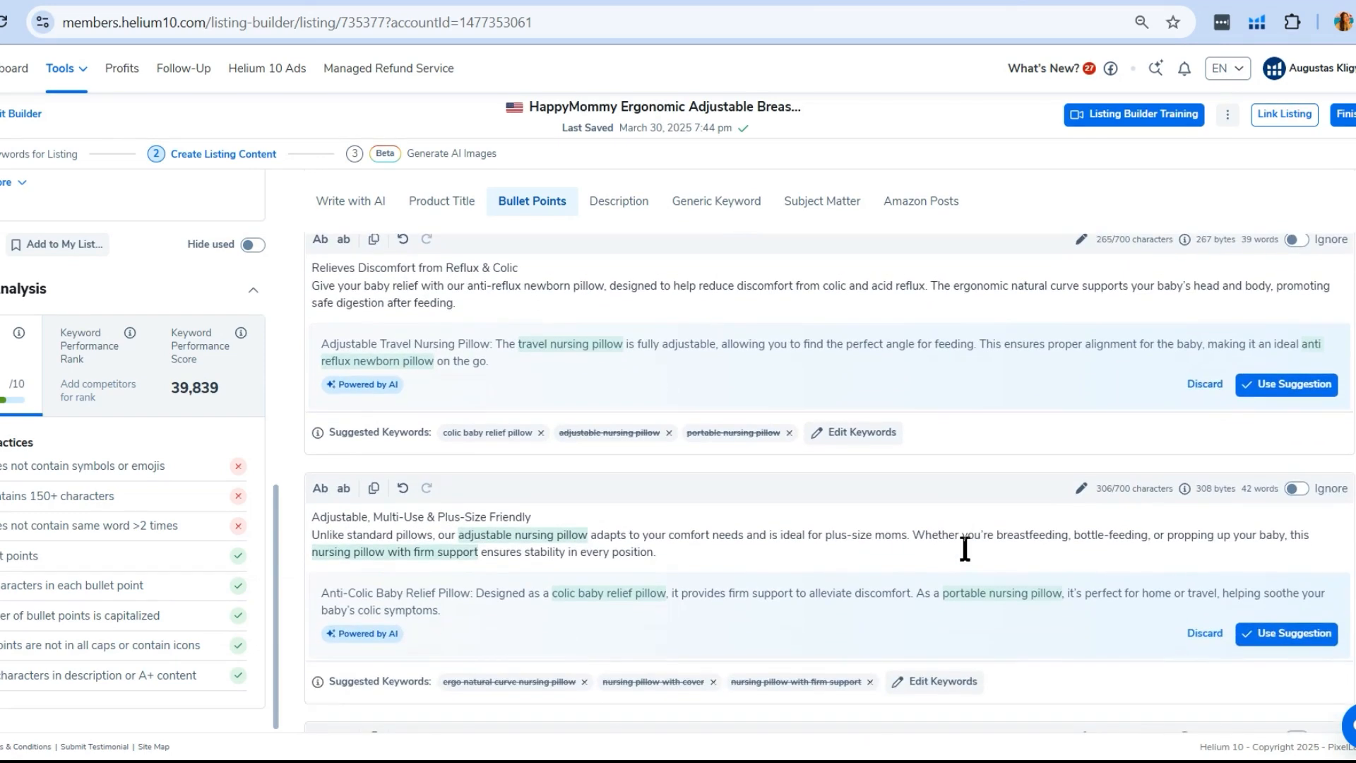
pyautogui.scroll(-1, 965, 548)
pyautogui.scroll(-1, 966, 559)
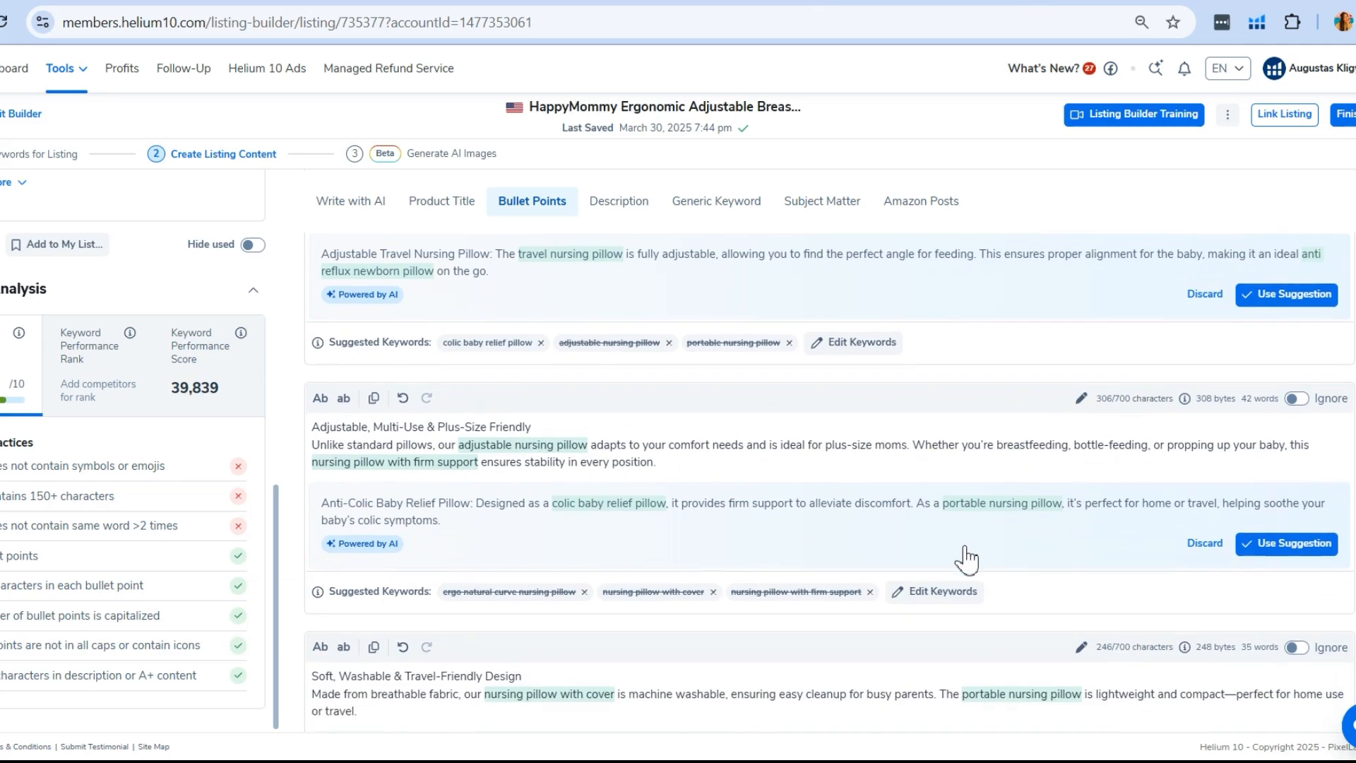
# Review the "Soft, Washable & Travel-Friendly Design" and "A Must-Have for New Moms & Perfect Gift" bullet points against their AI suggestions
pyautogui.scroll(-2, 964, 559)
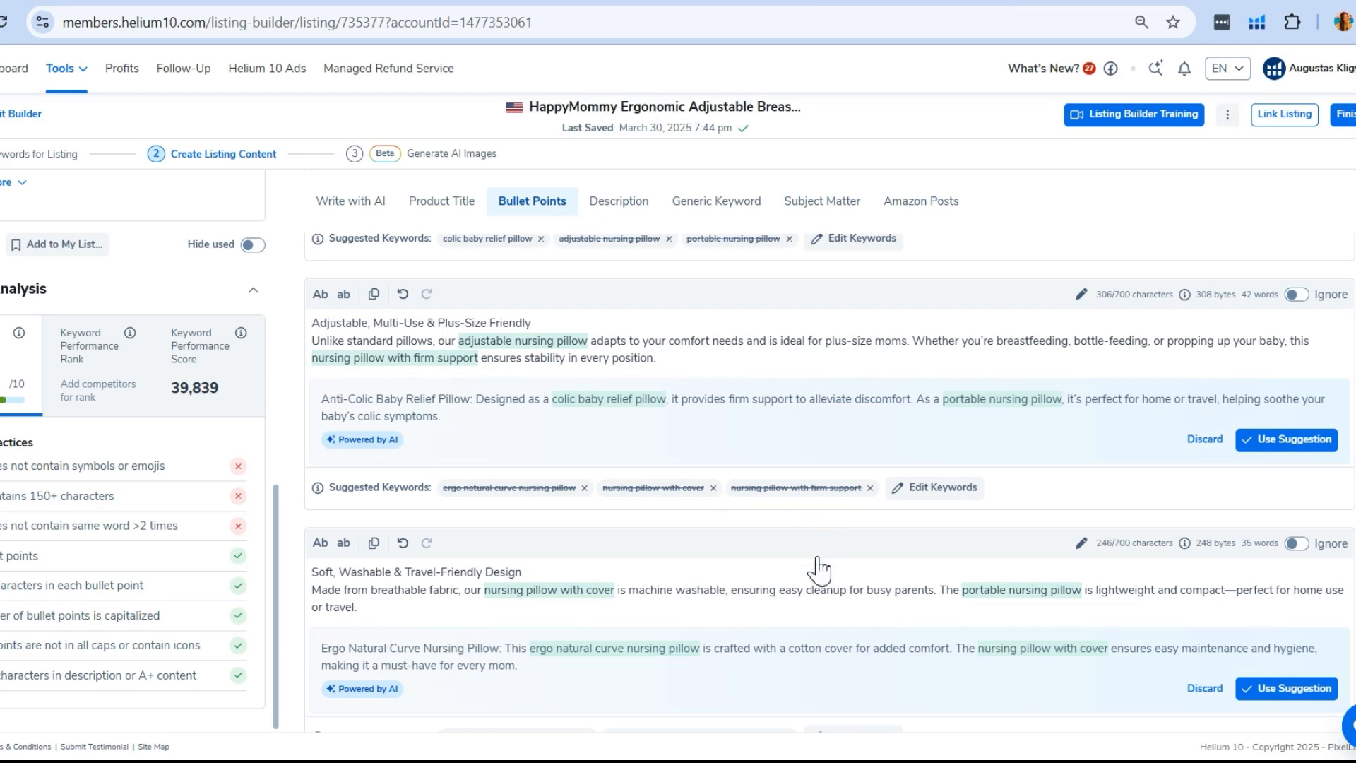
pyautogui.scroll(-2, 818, 567)
pyautogui.scroll(-1, 820, 569)
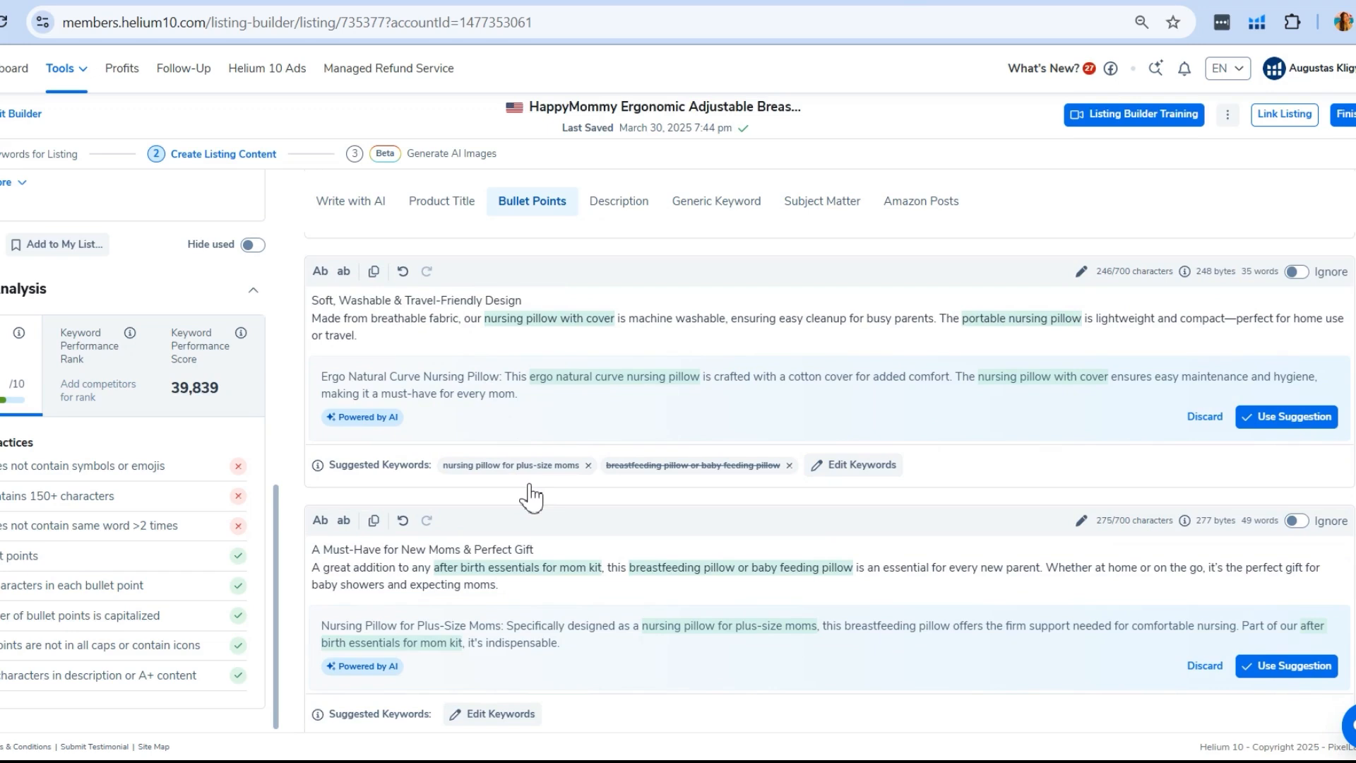
pyautogui.scroll(-1, 530, 498)
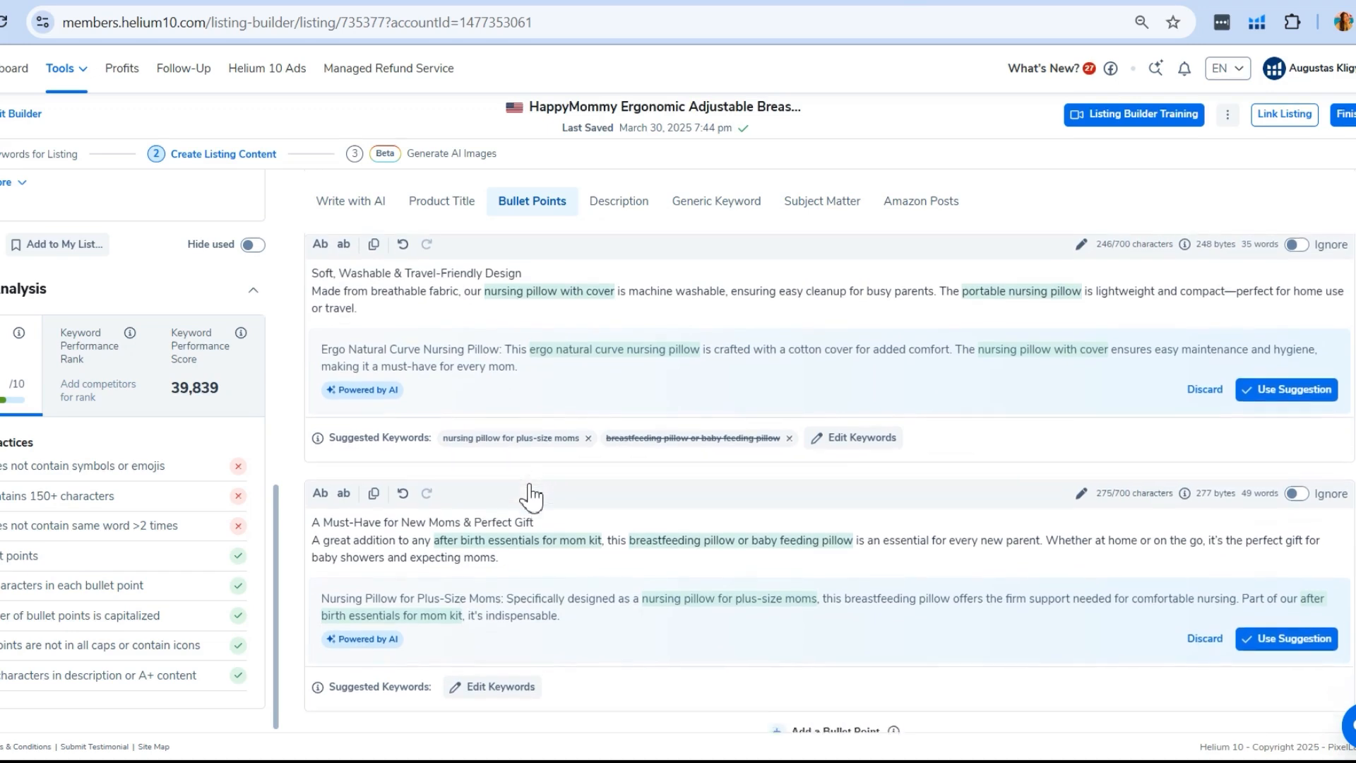
pyautogui.scroll(-1, 529, 498)
pyautogui.scroll(-1, 530, 486)
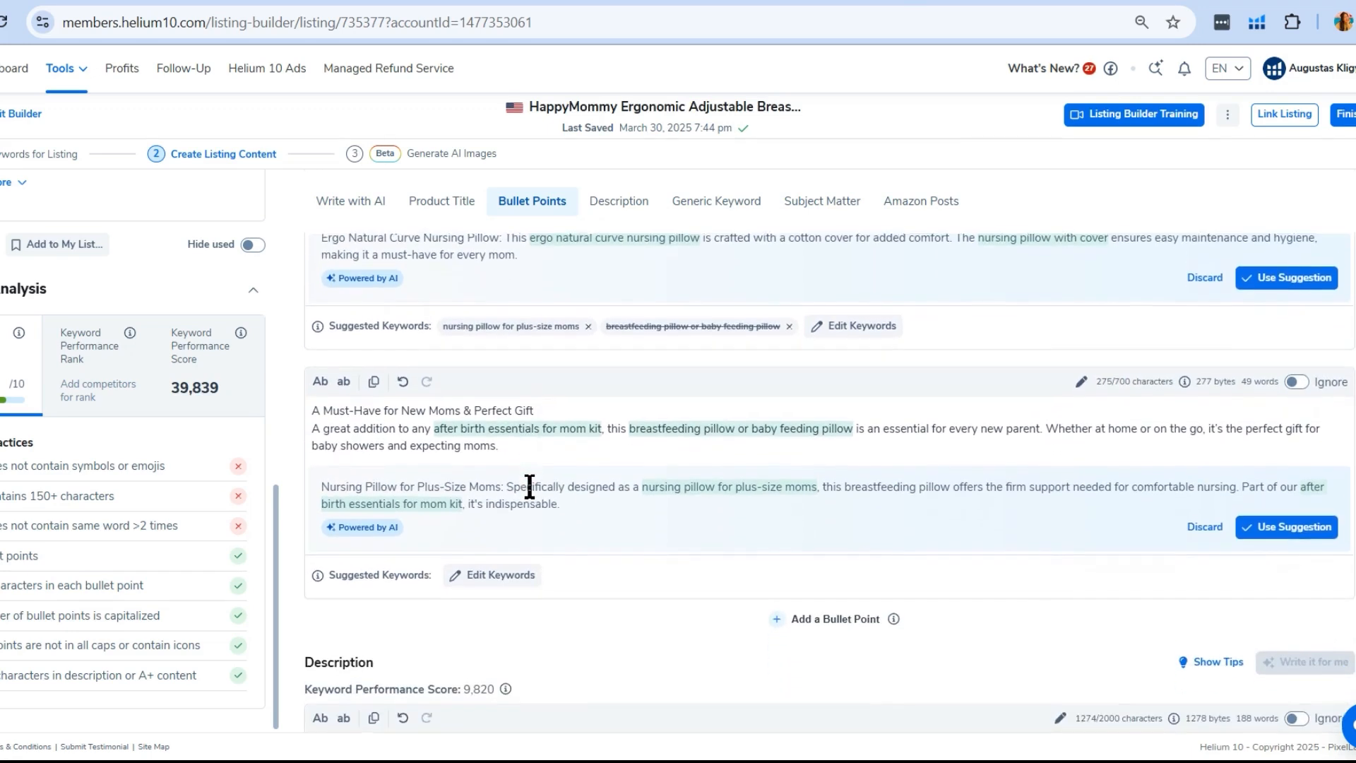
pyautogui.scroll(-1, 530, 486)
pyautogui.scroll(-1, 530, 488)
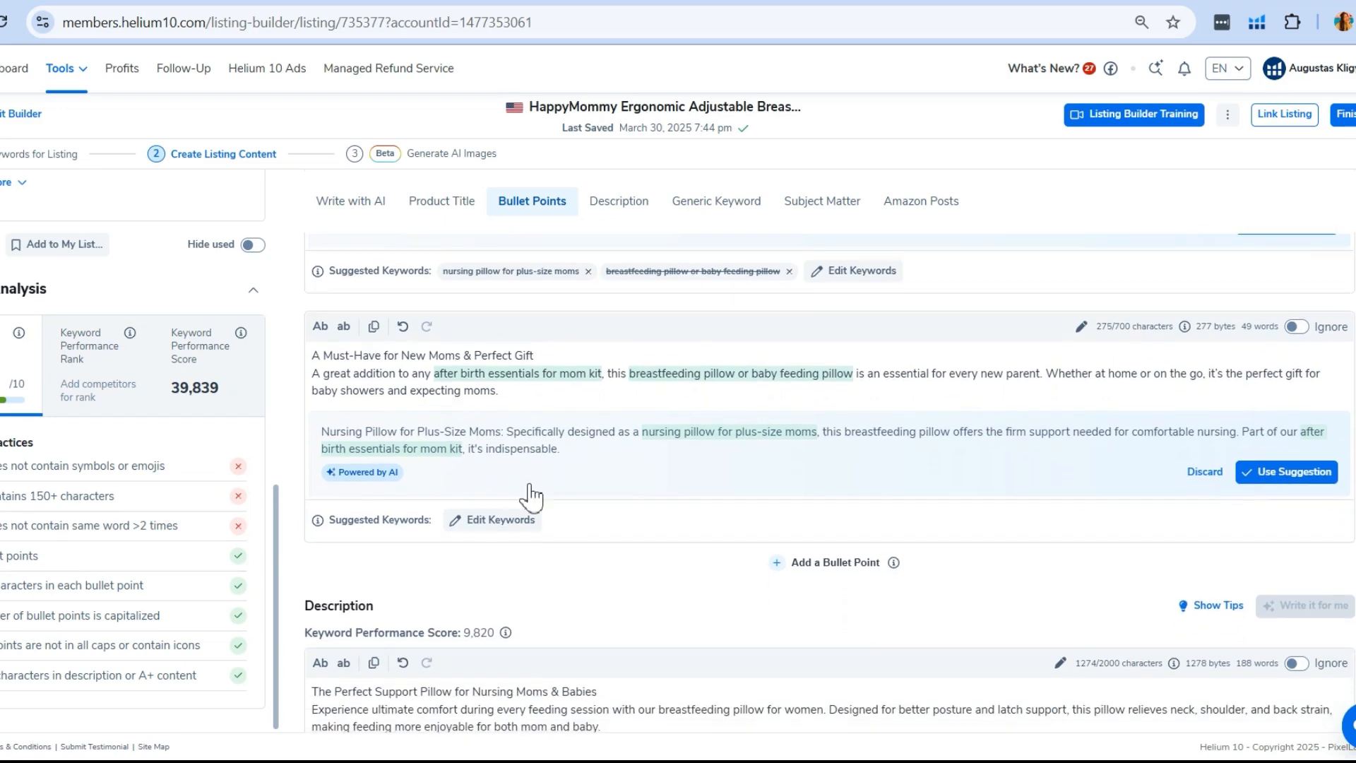
pyautogui.scroll(-2, 496, 517)
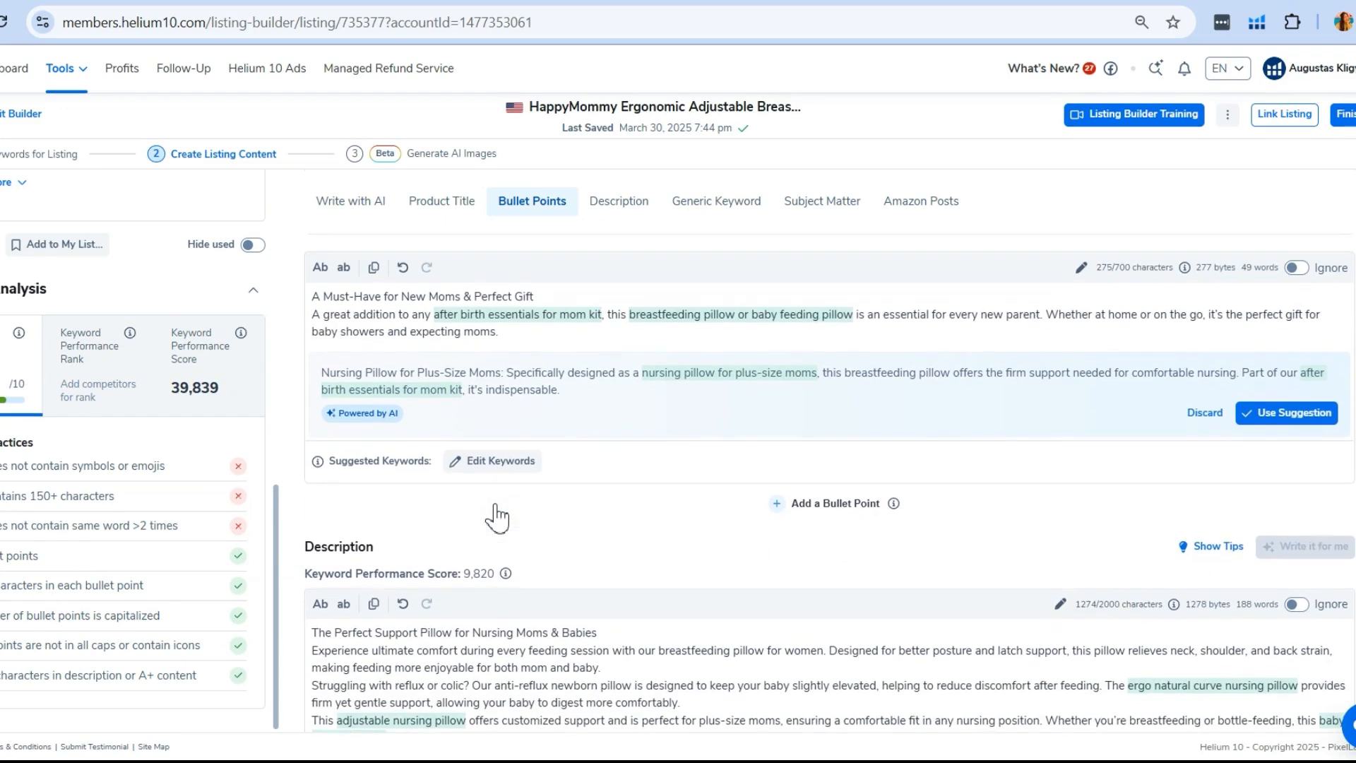
# Examine the highlighted keywords in the product description and the terms in the generic keyword field
pyautogui.scroll(-1, 487, 607)
pyautogui.scroll(-3, 486, 606)
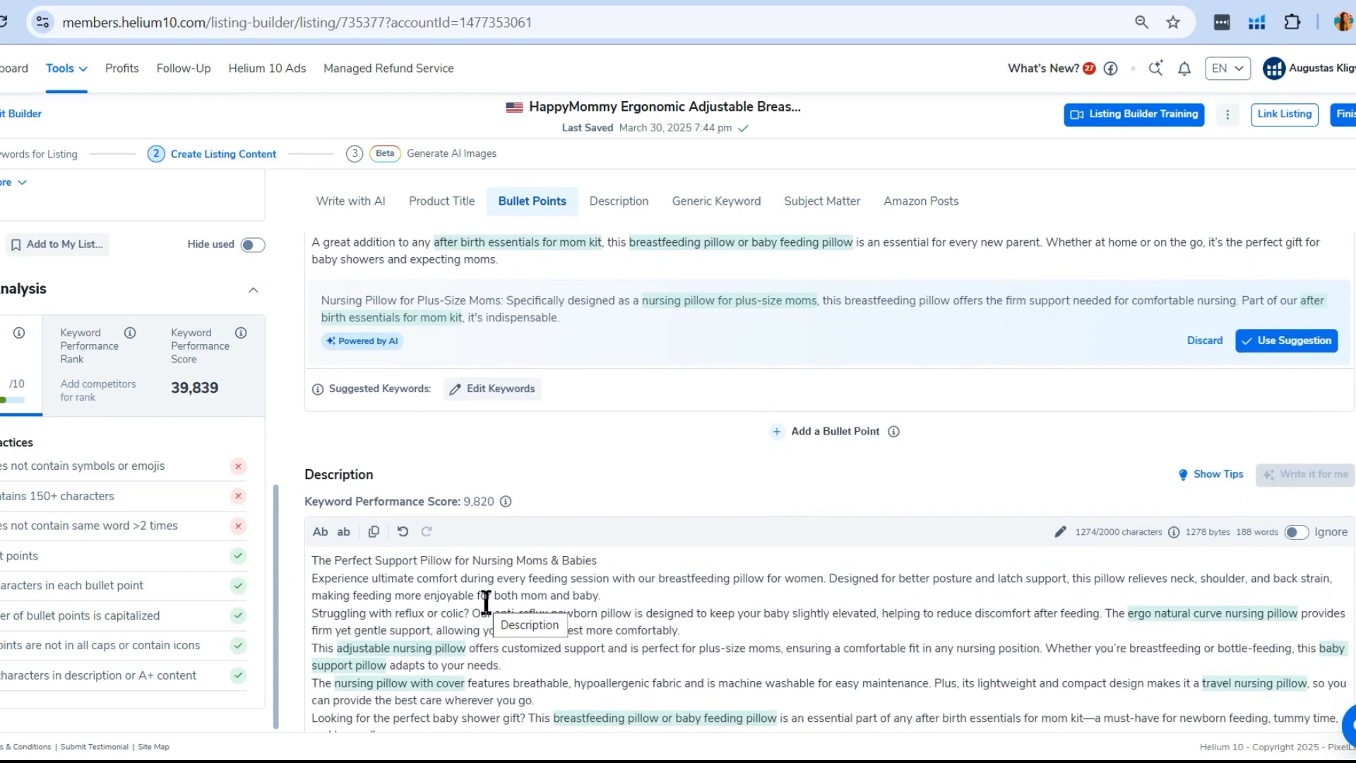
pyautogui.scroll(-3, 486, 606)
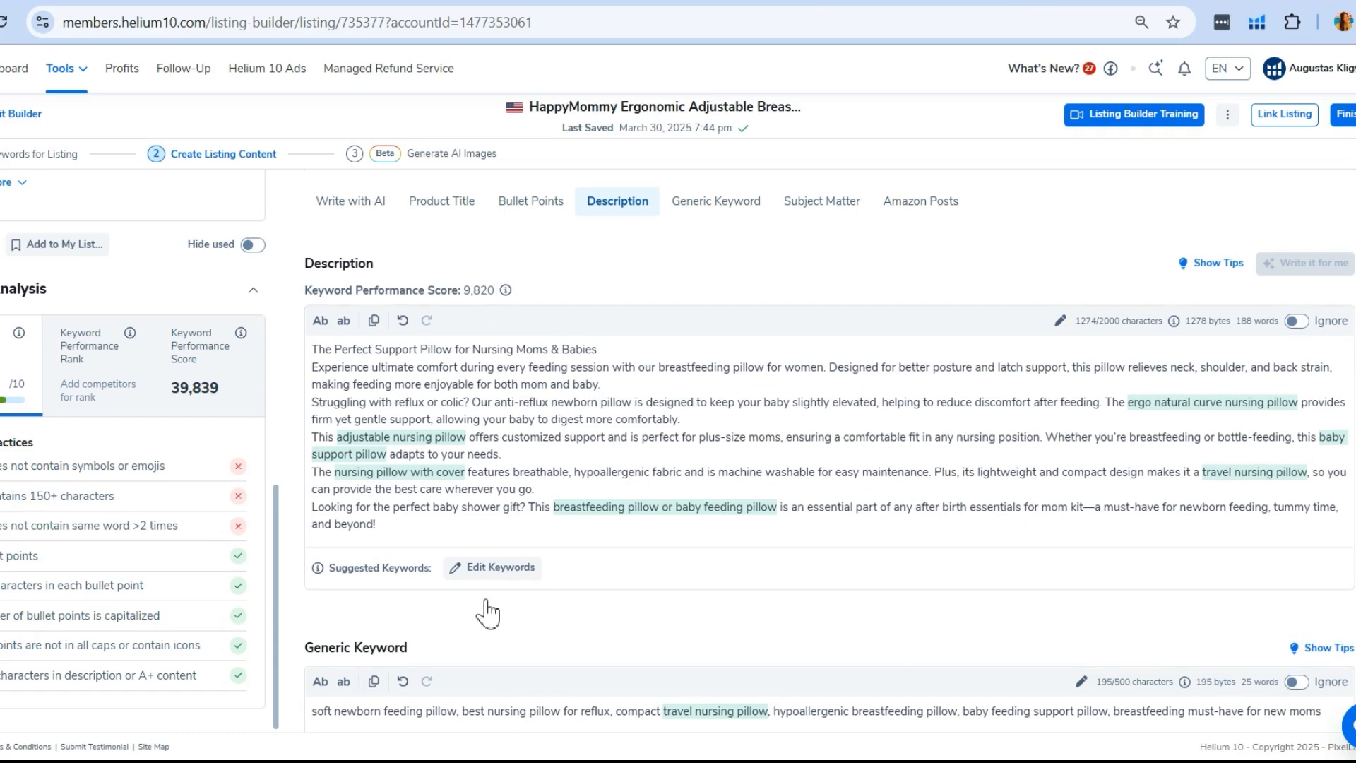
pyautogui.scroll(-1, 486, 612)
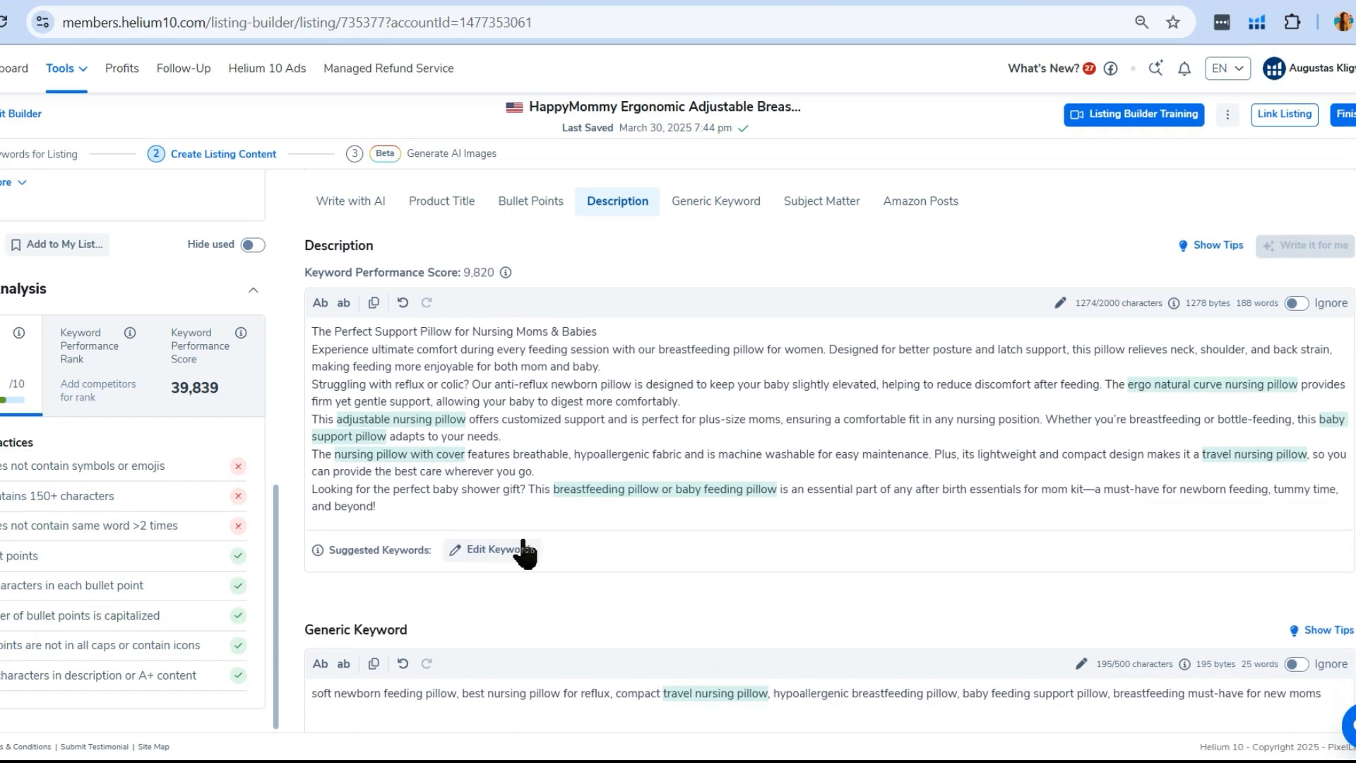
pyautogui.click(1149, 385)
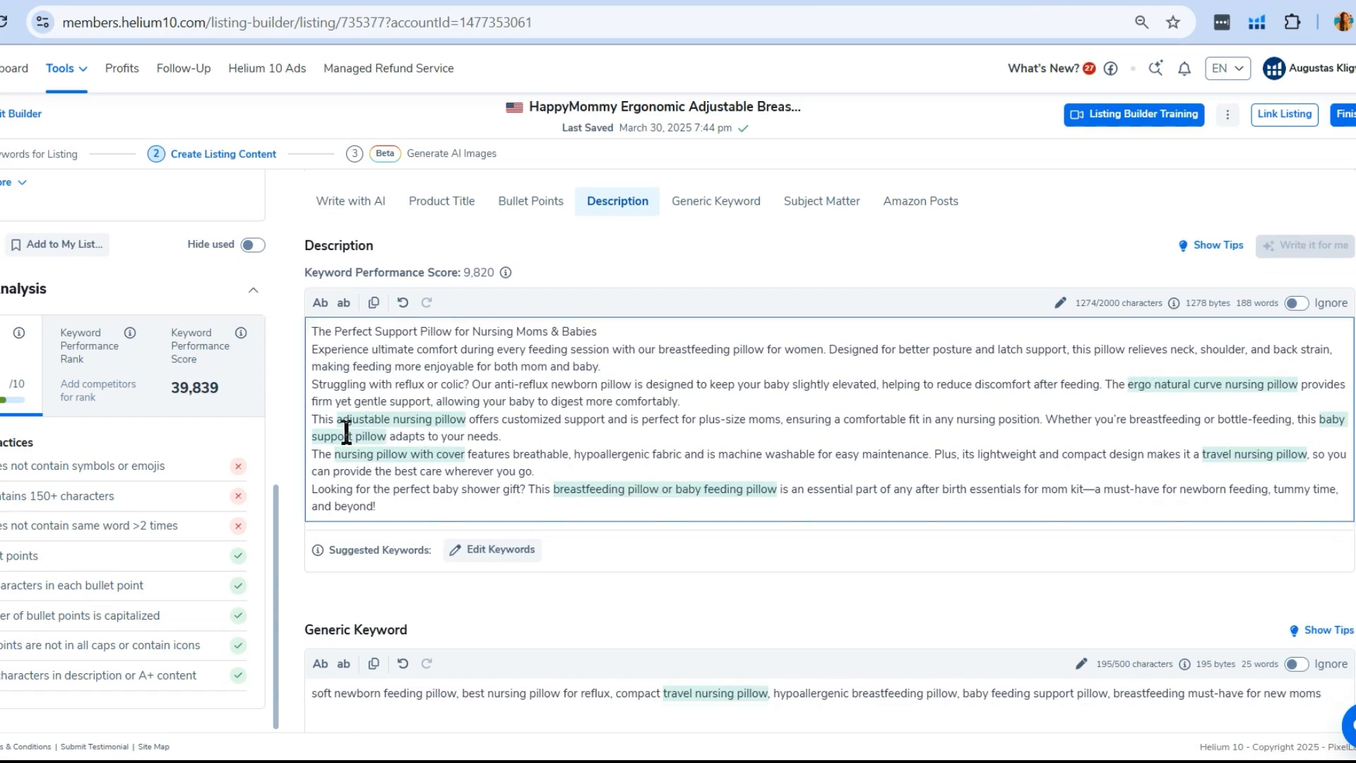
pyautogui.click(379, 456)
pyautogui.scroll(-1, 715, 548)
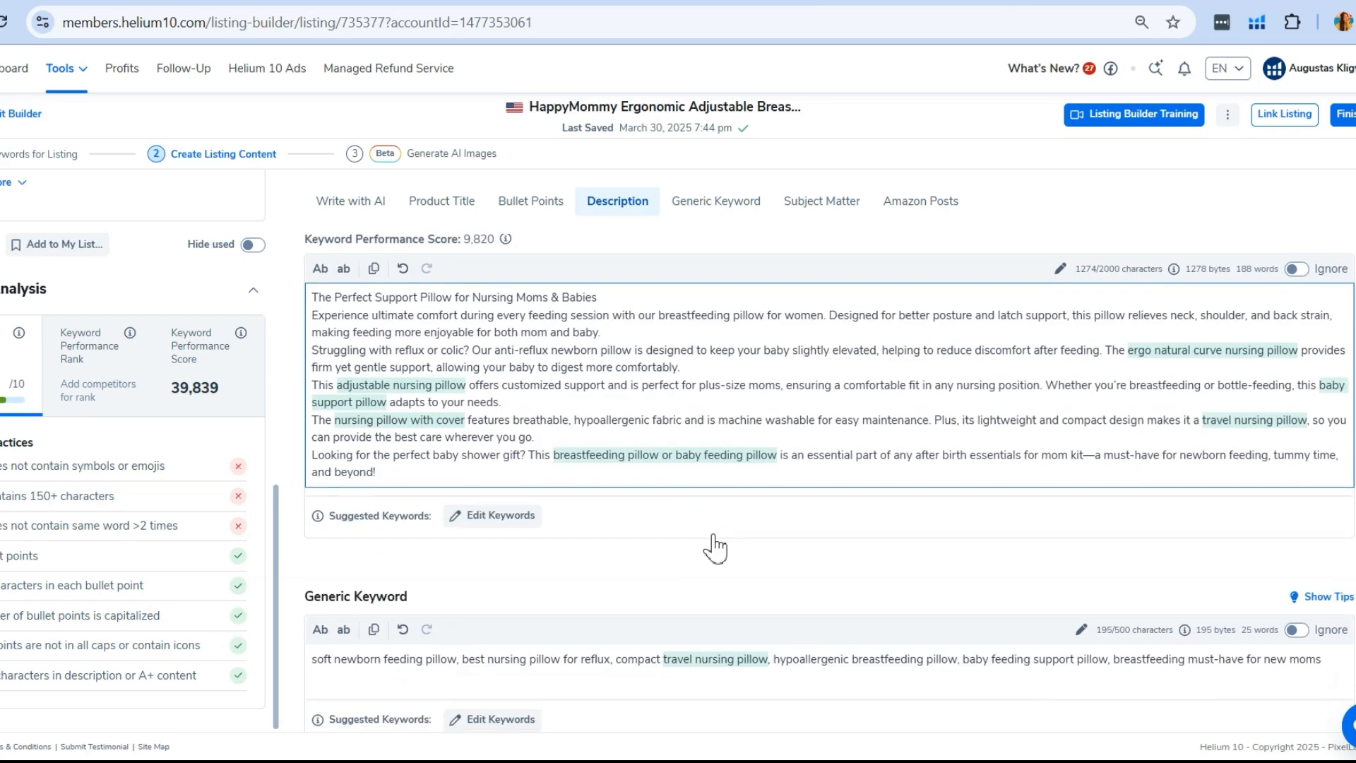
pyautogui.scroll(-1, 715, 547)
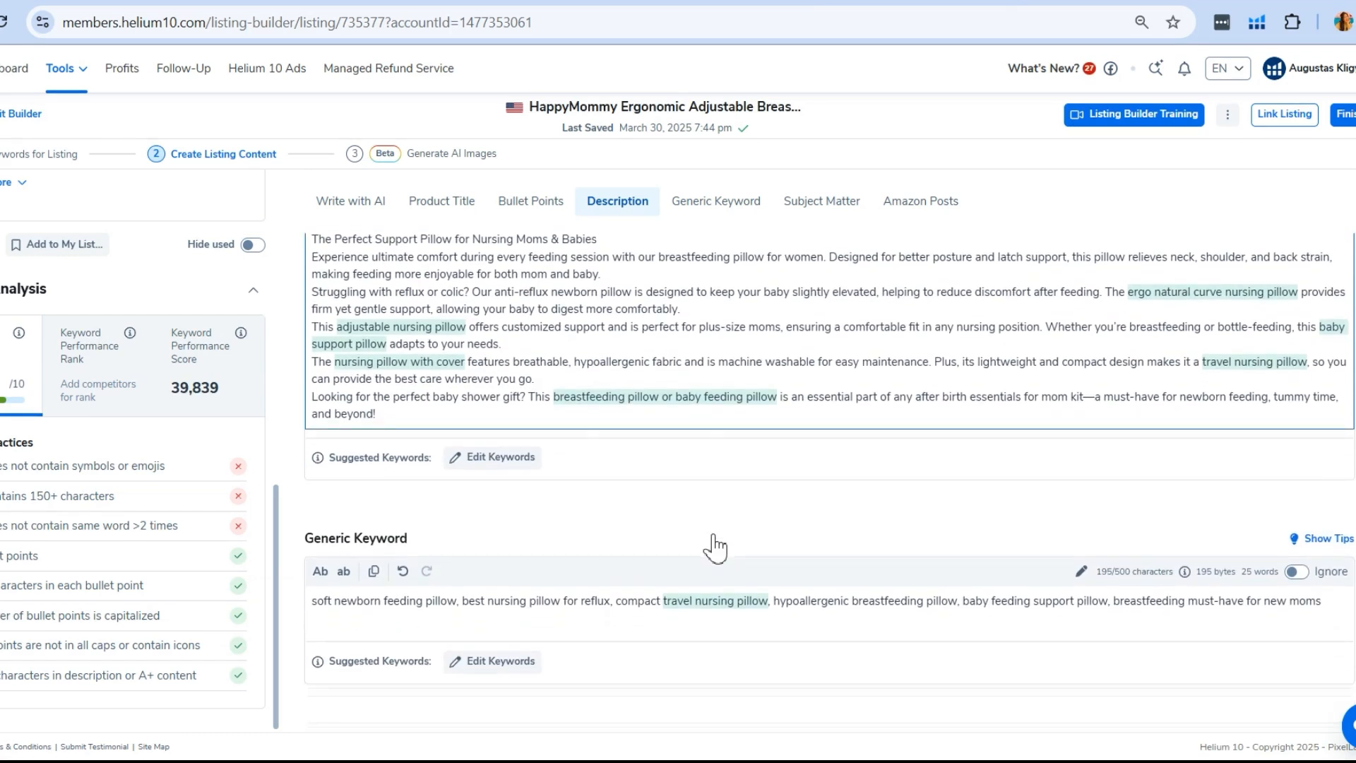
pyautogui.scroll(-3, 715, 547)
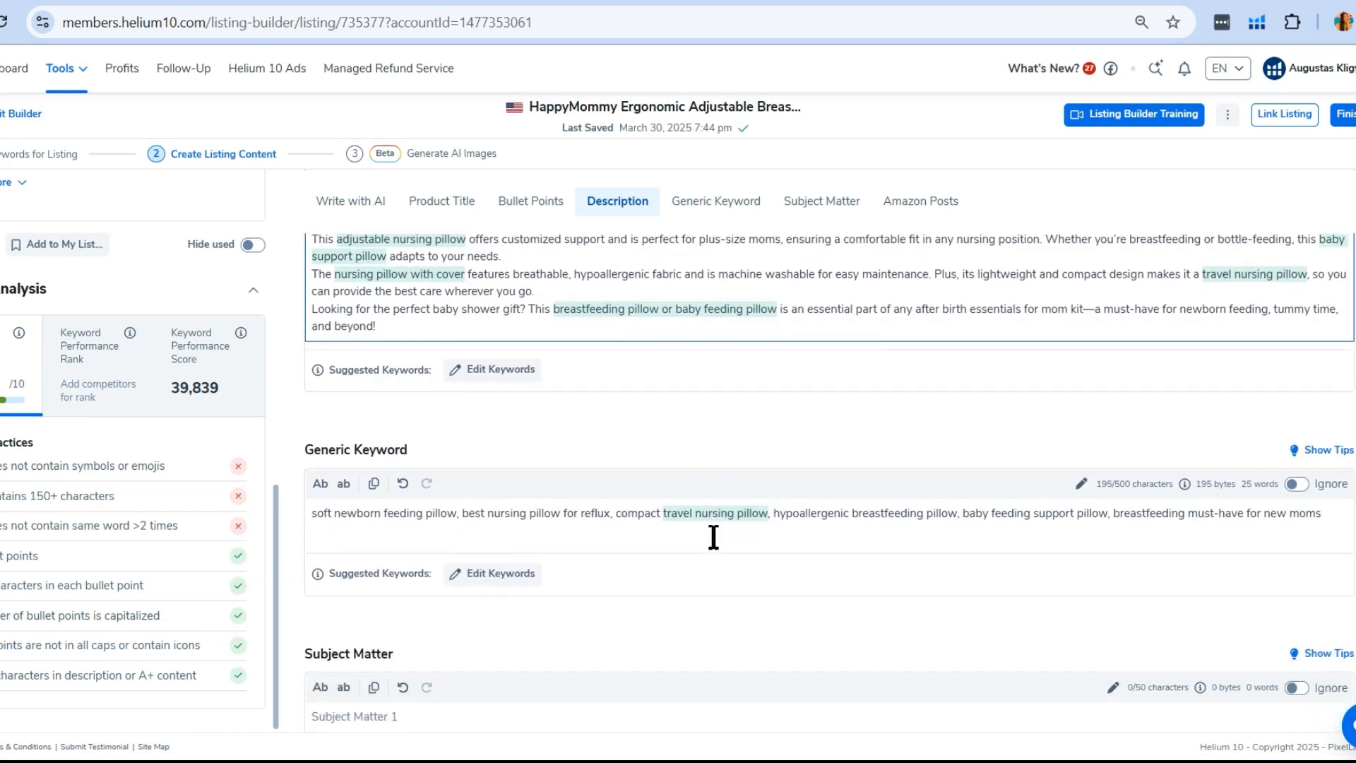
# Read the terms in the generic keyword field and recheck keyword placement across the bullet points and product description
pyautogui.click(386, 418)
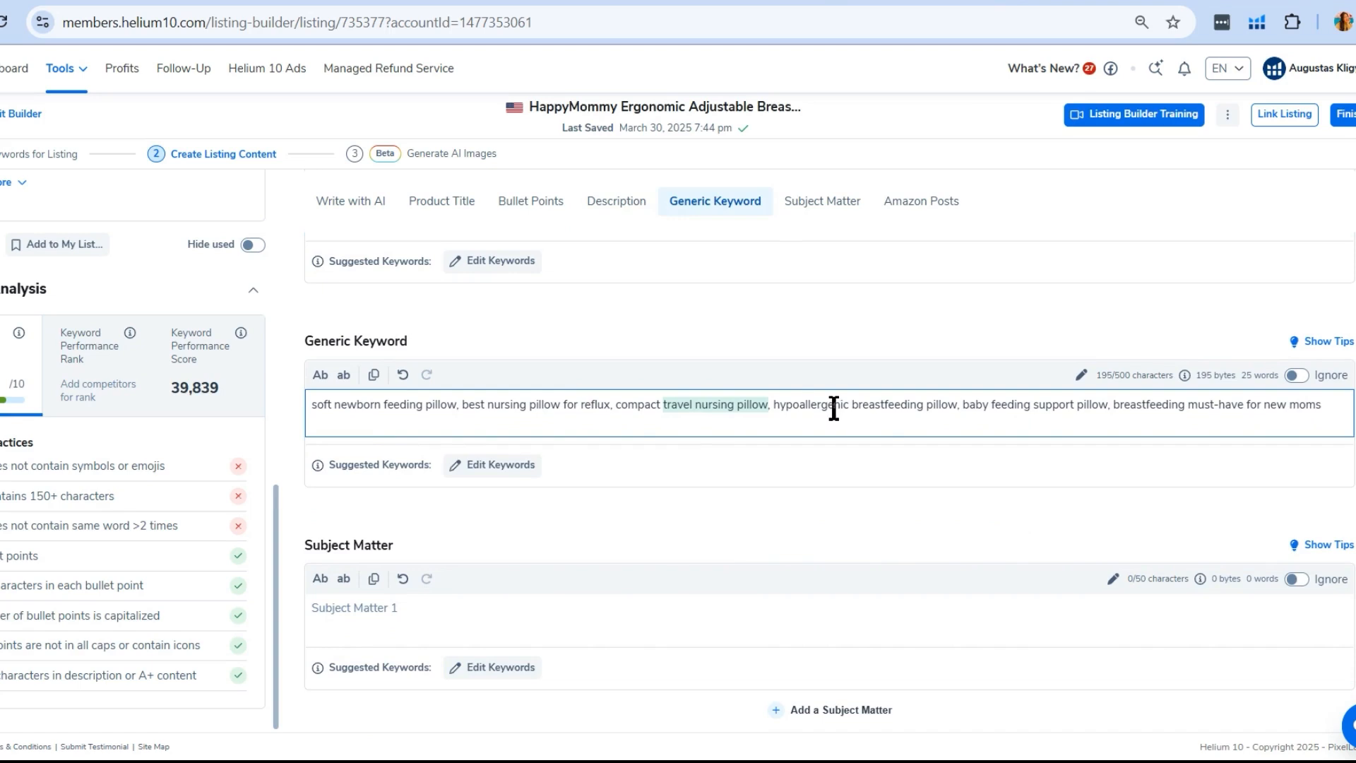
pyautogui.click(1063, 404)
pyautogui.scroll(10, 751, 509)
pyautogui.scroll(-1, 693, 339)
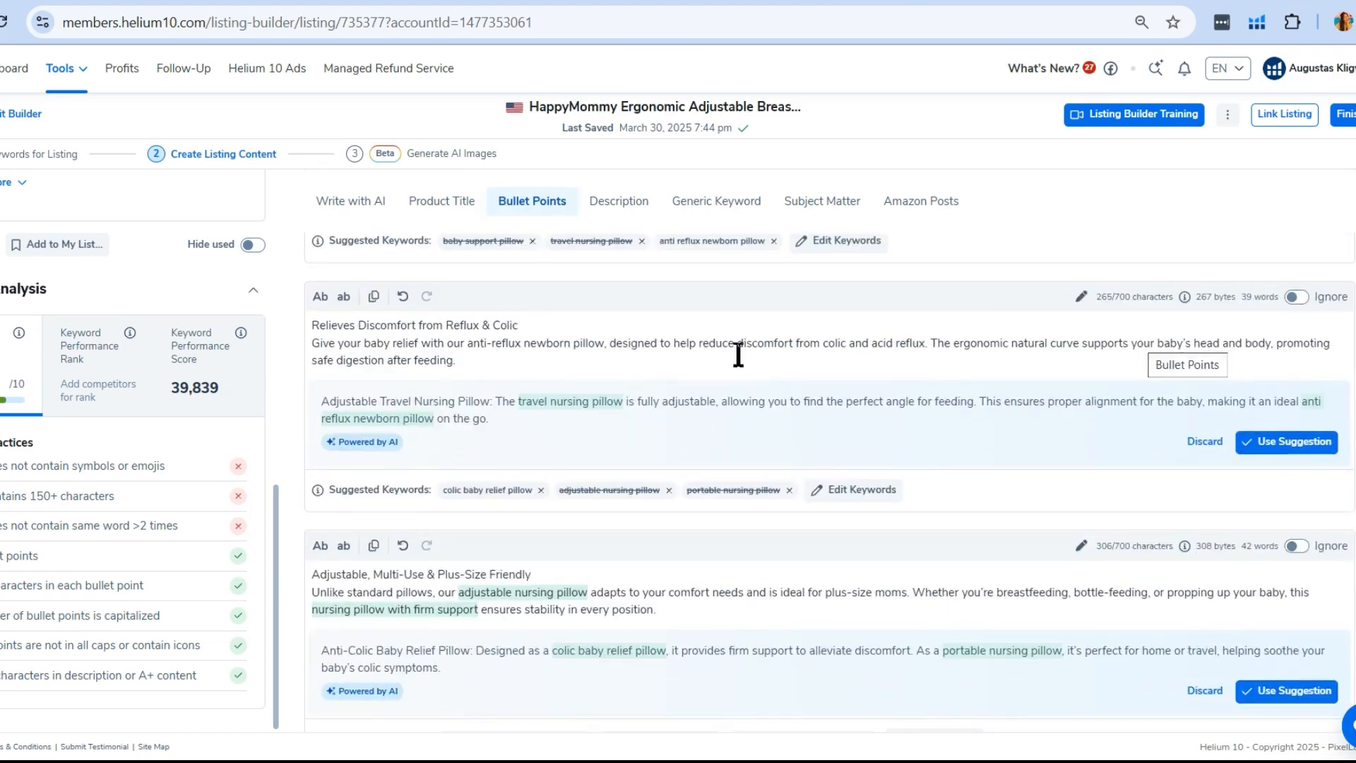
pyautogui.scroll(-5, 738, 355)
pyautogui.scroll(-3, 942, 339)
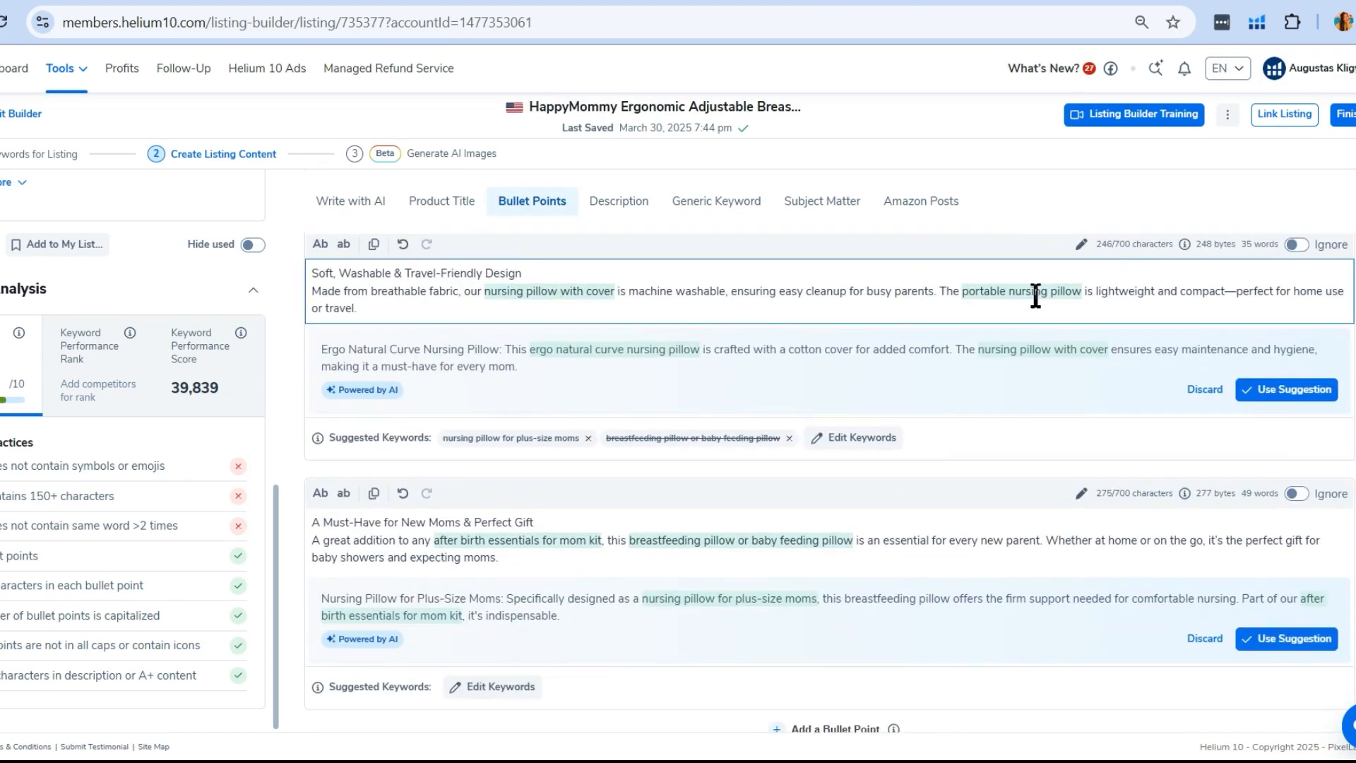
pyautogui.scroll(-5, 924, 302)
pyautogui.scroll(-2, 705, 303)
pyautogui.scroll(-3, 805, 503)
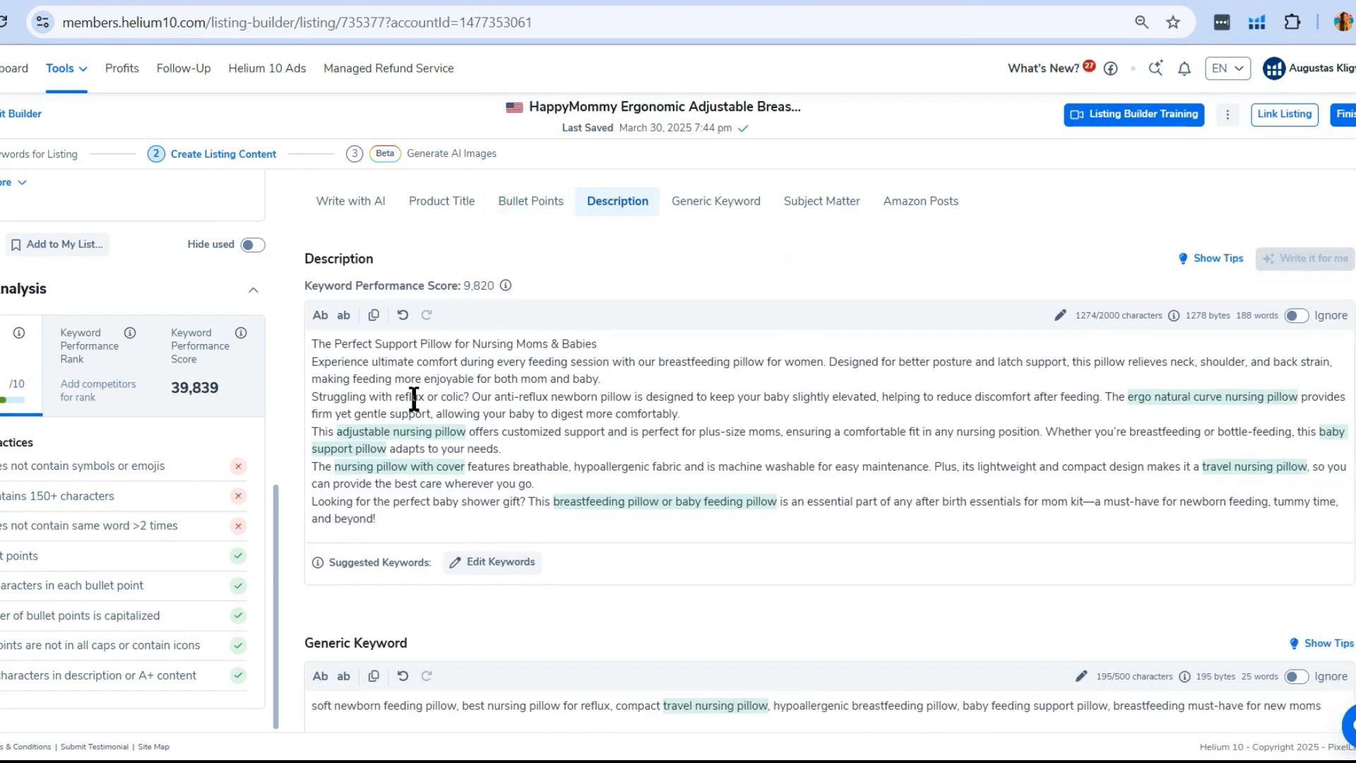
pyautogui.scroll(-1, 726, 498)
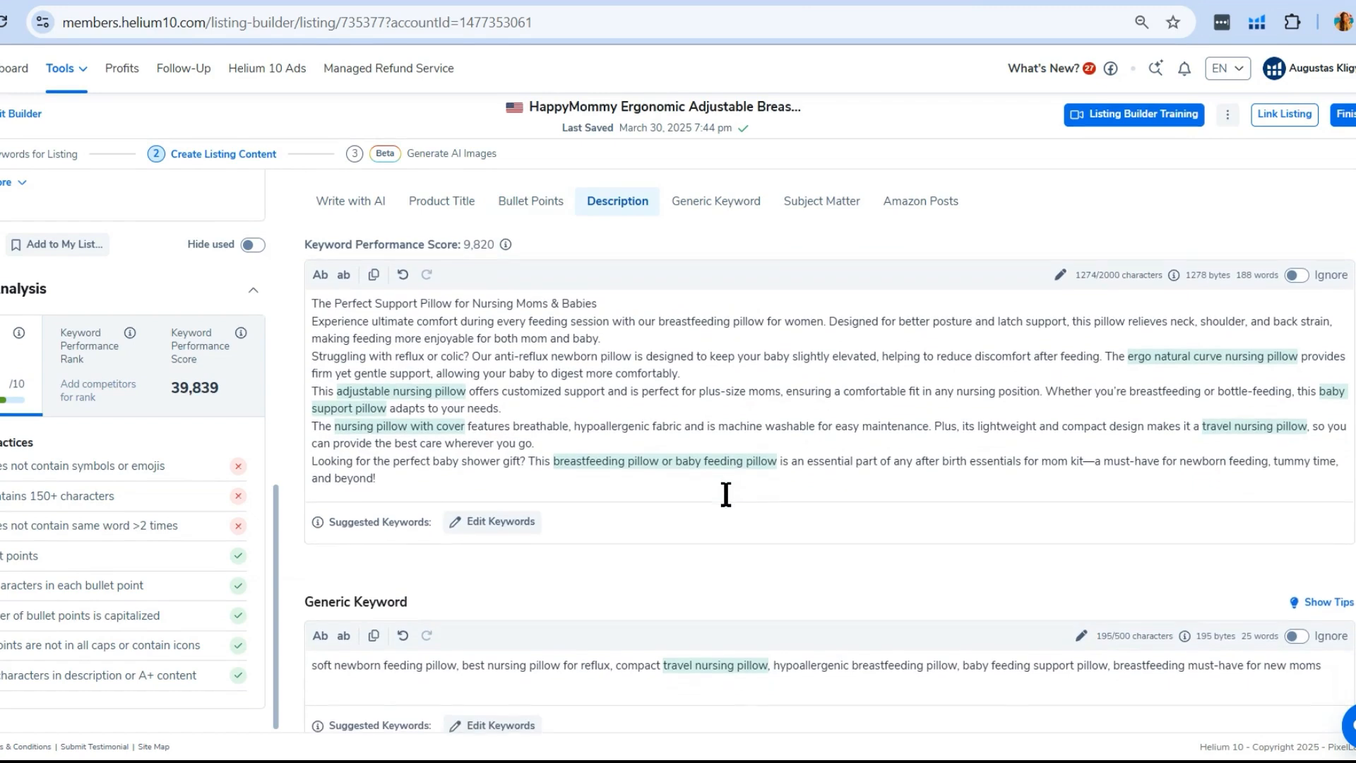
pyautogui.scroll(-1, 727, 496)
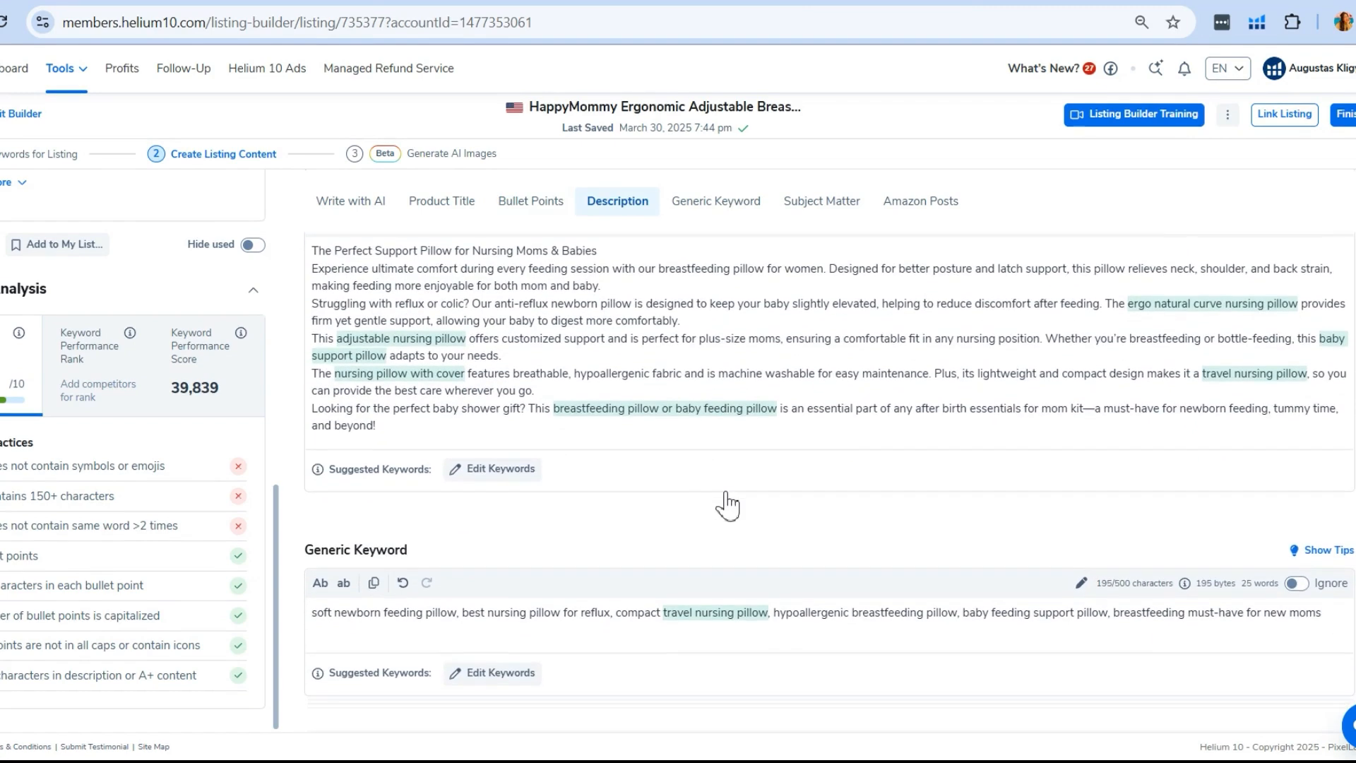